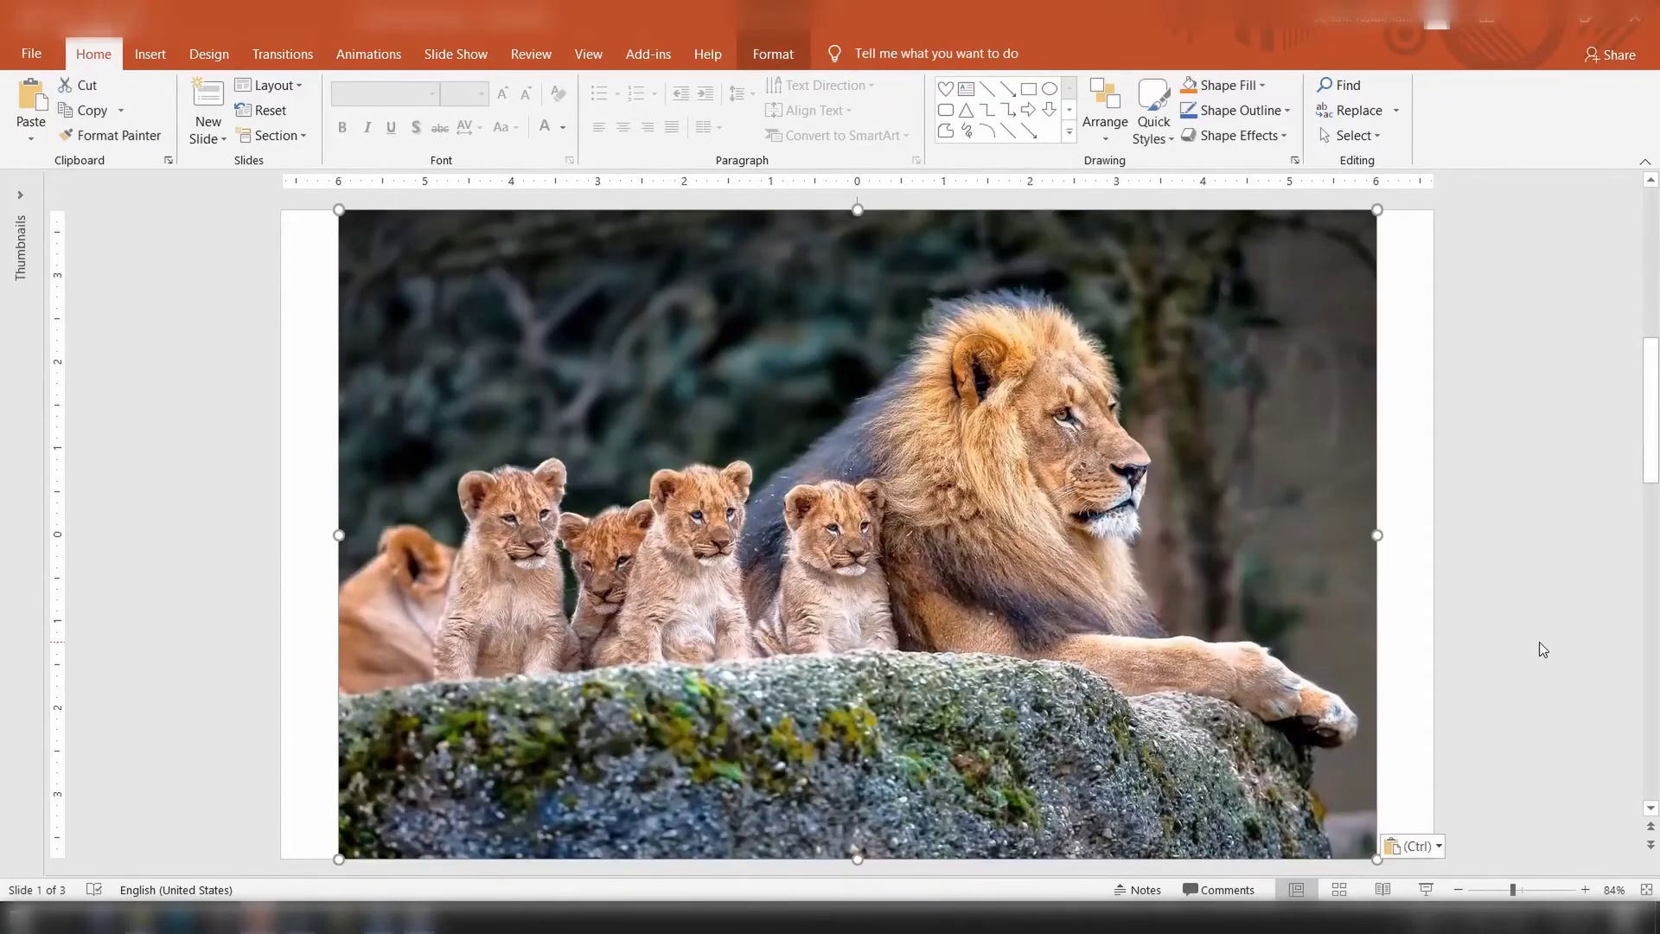
# - Insert a text box on the lion photo containing 'LION', paragraph centred
pyautogui.click(1539, 642)
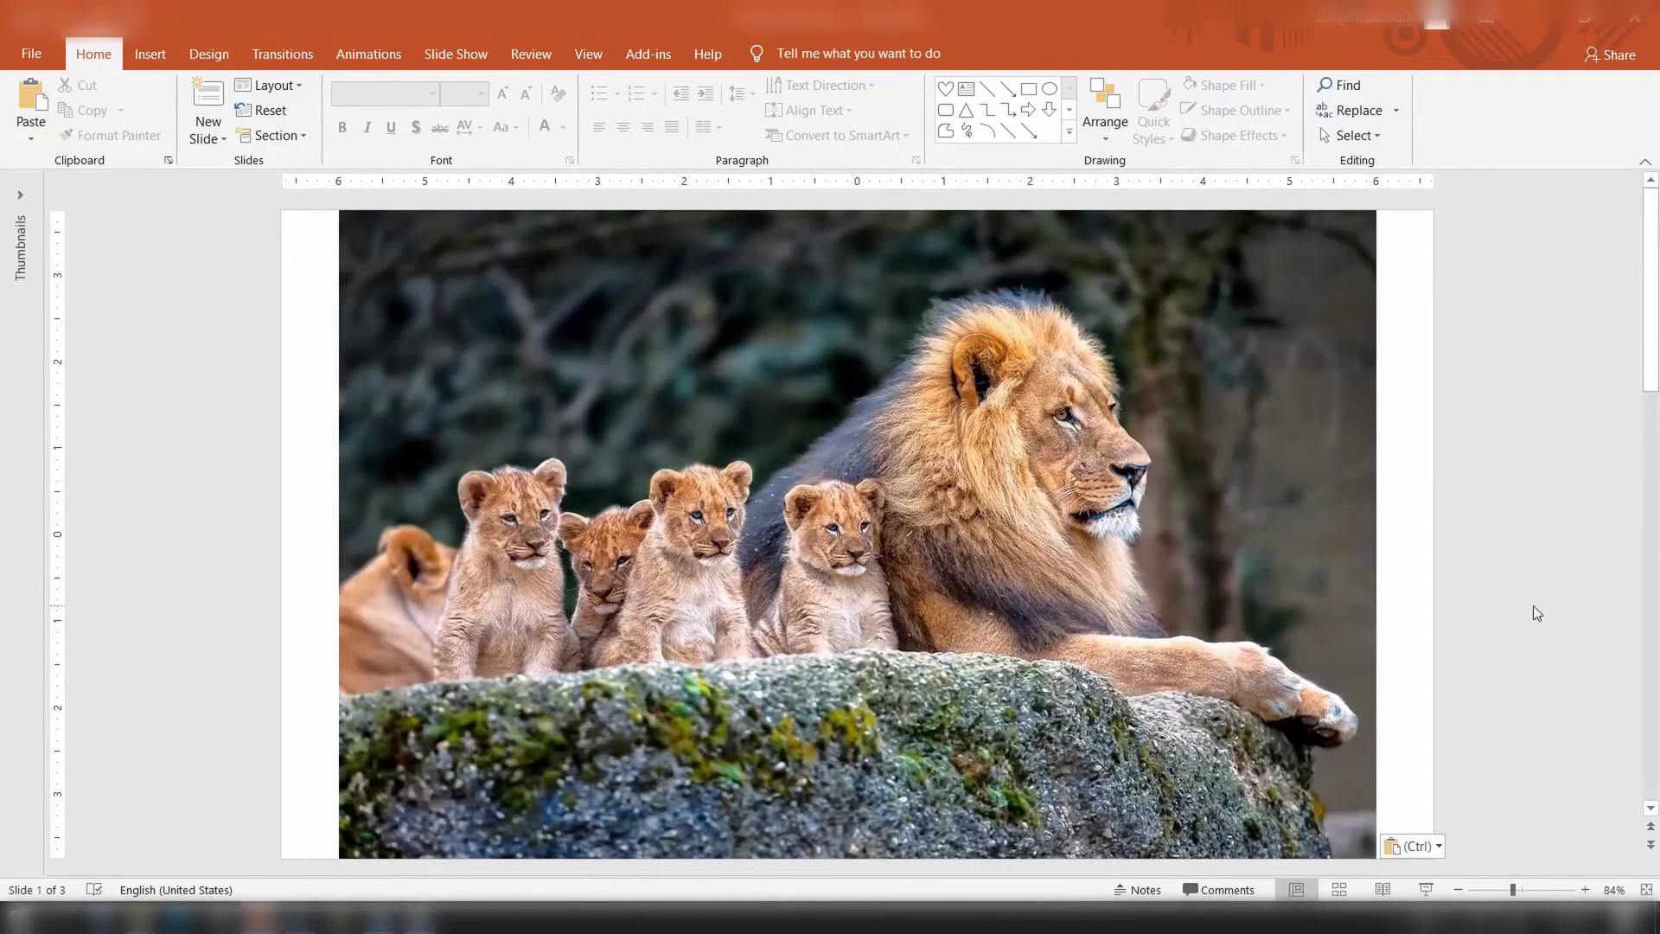
pyautogui.click(965, 90)
pyautogui.click(785, 480)
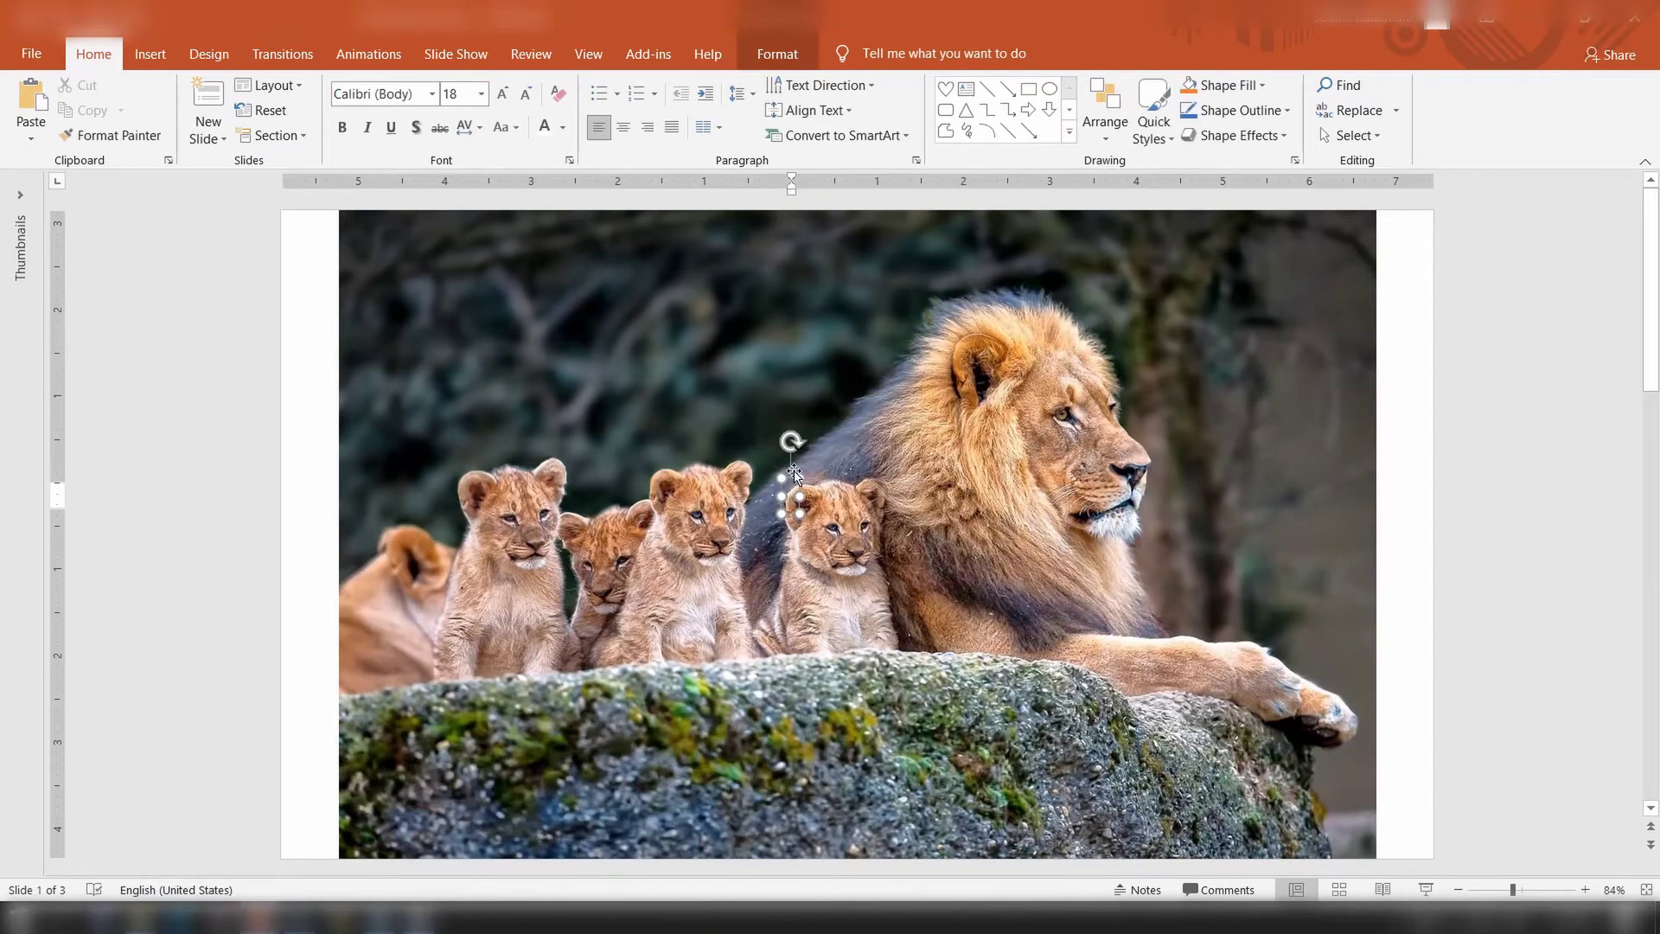
pyautogui.hotkey('ctrl', 'shift', '.')
pyautogui.write('LION')
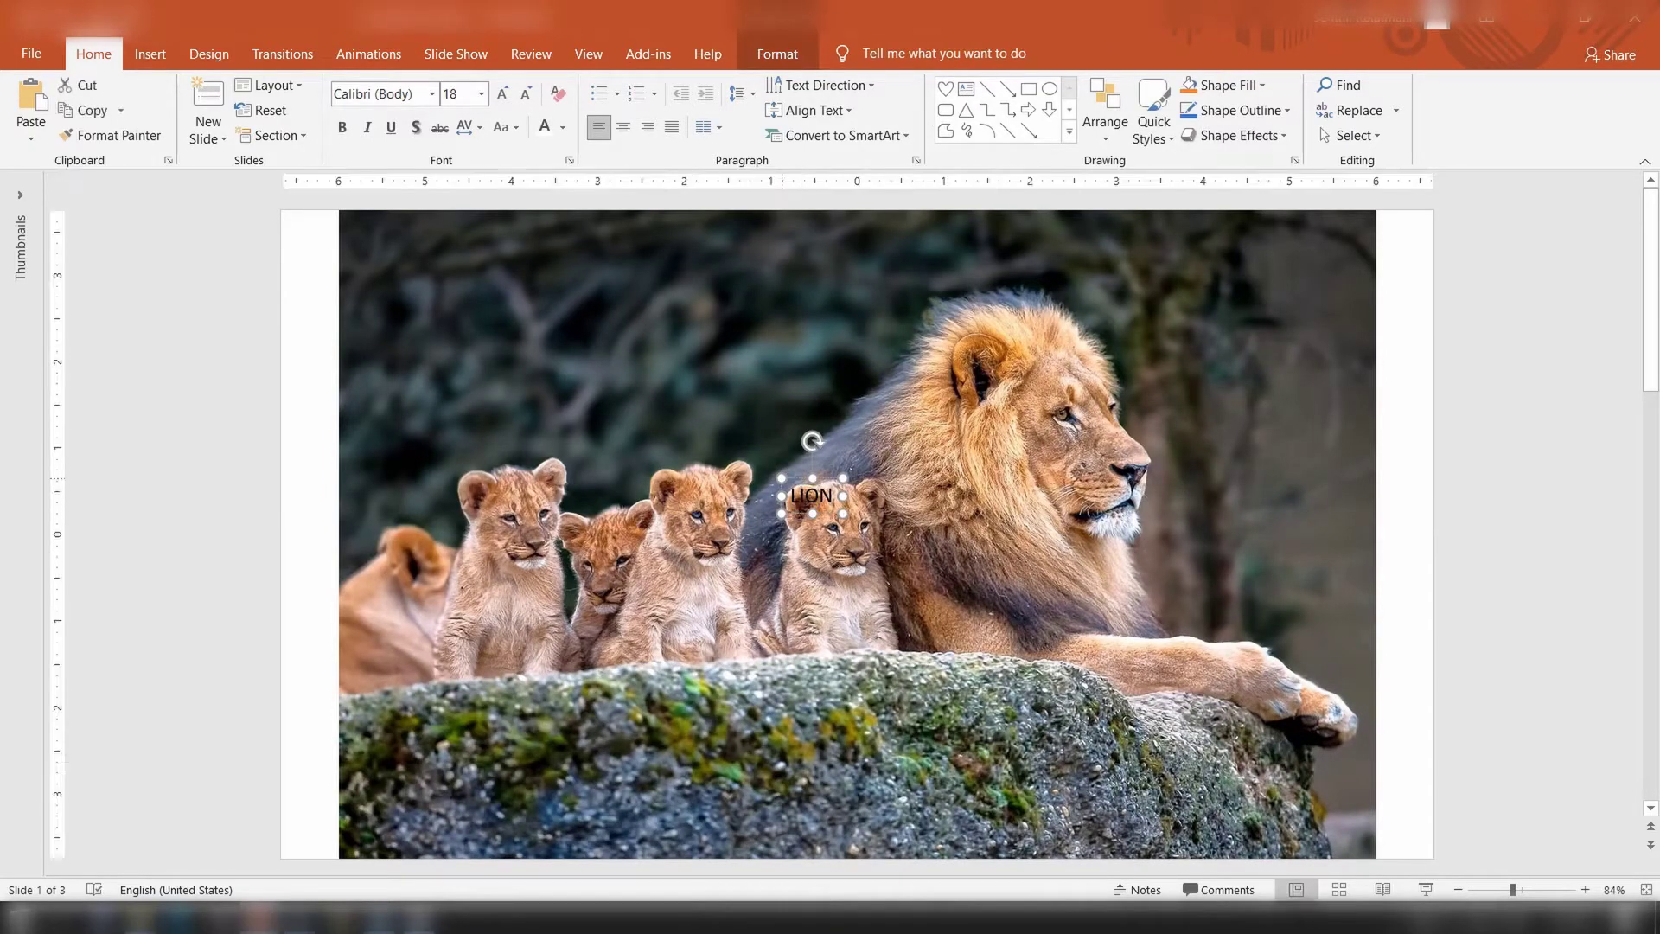
pyautogui.hotkey('ctrl', 'shift', '.')
pyautogui.hotkey('ctrl', 'shift', '.')
pyautogui.hotkey('ctrl', 'shift', '.')
pyautogui.hotkey('ctrl', 'shift', '.')
pyautogui.hotkey('ctrl', 'shift', '.')
pyautogui.hotkey('ctrl', 'shift', '.')
pyautogui.hotkey('ctrl', 'shift', '.')
pyautogui.hotkey('ctrl', 'shift', '.')
pyautogui.hotkey('ctrl', 'shift', '.')
pyautogui.hotkey('ctrl', 'shift', '.')
pyautogui.hotkey('ctrl', 'shift', '.')
pyautogui.hotkey('ctrl', 'shift', '.')
pyautogui.hotkey('ctrl', 'shift', '.')
pyautogui.hotkey('ctrl', 'shift', '.')
pyautogui.hotkey('ctrl', 'shift', '.')
pyautogui.hotkey('ctrl', 'shift', '.')
pyautogui.hotkey('ctrl', 'shift', '.')
pyautogui.hotkey('ctrl', 'shift', '.')
pyautogui.hotkey('ctrl', 'shift', '.')
pyautogui.hotkey('ctrl', 'shift', '.')
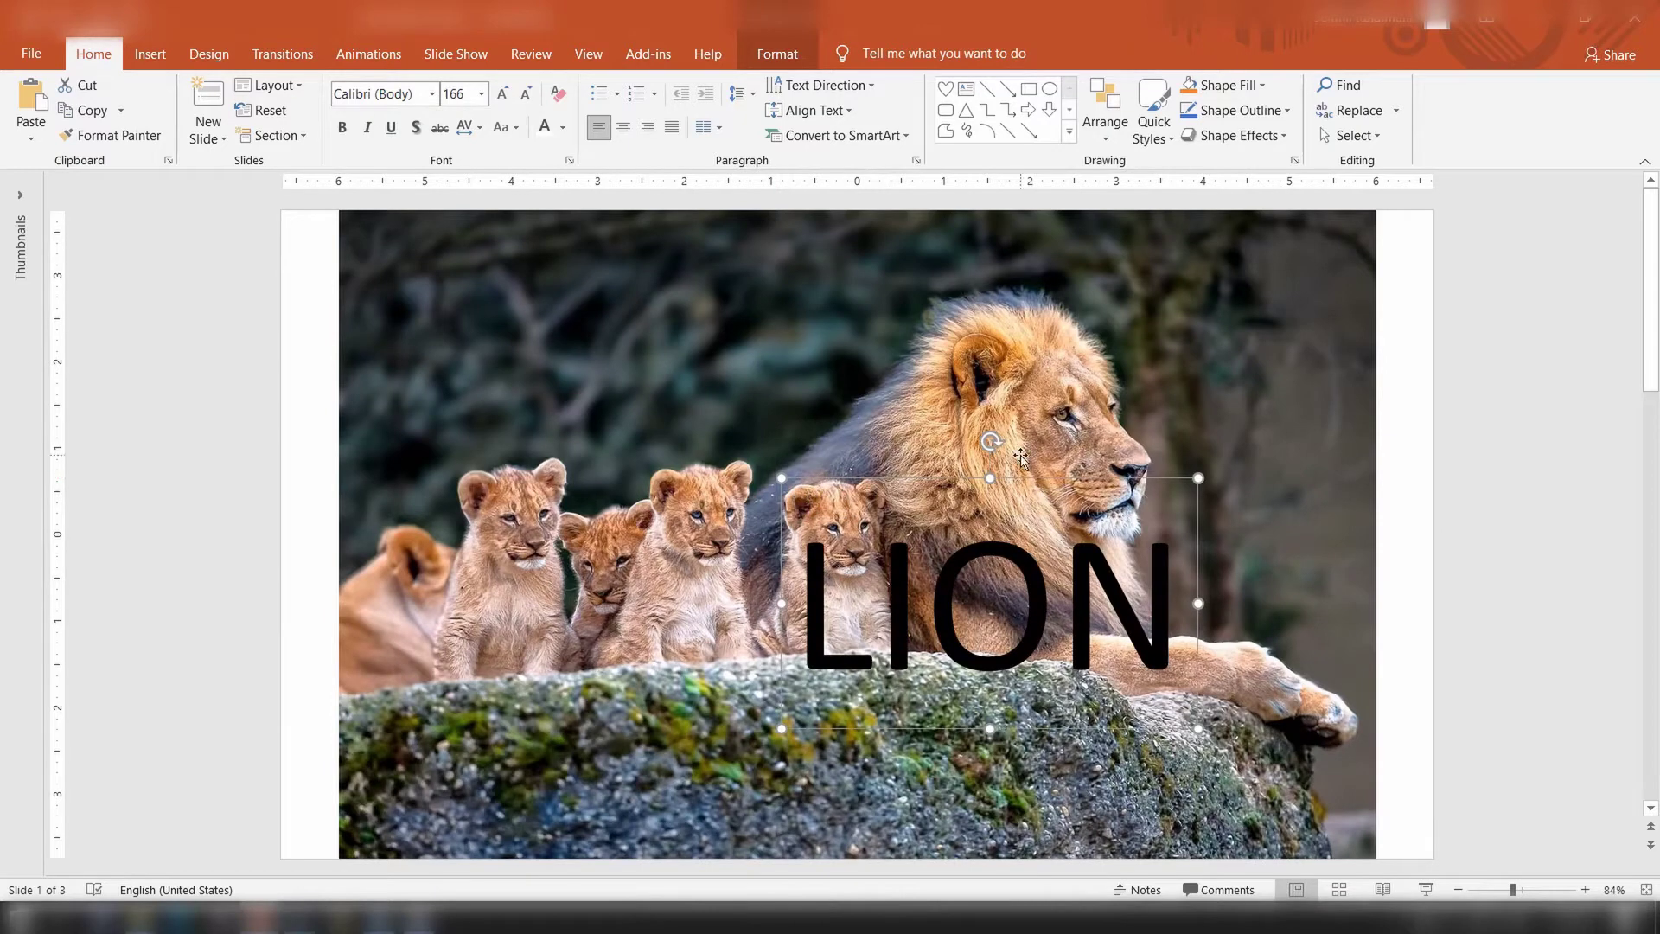
pyautogui.hotkey('ctrl', 'e')
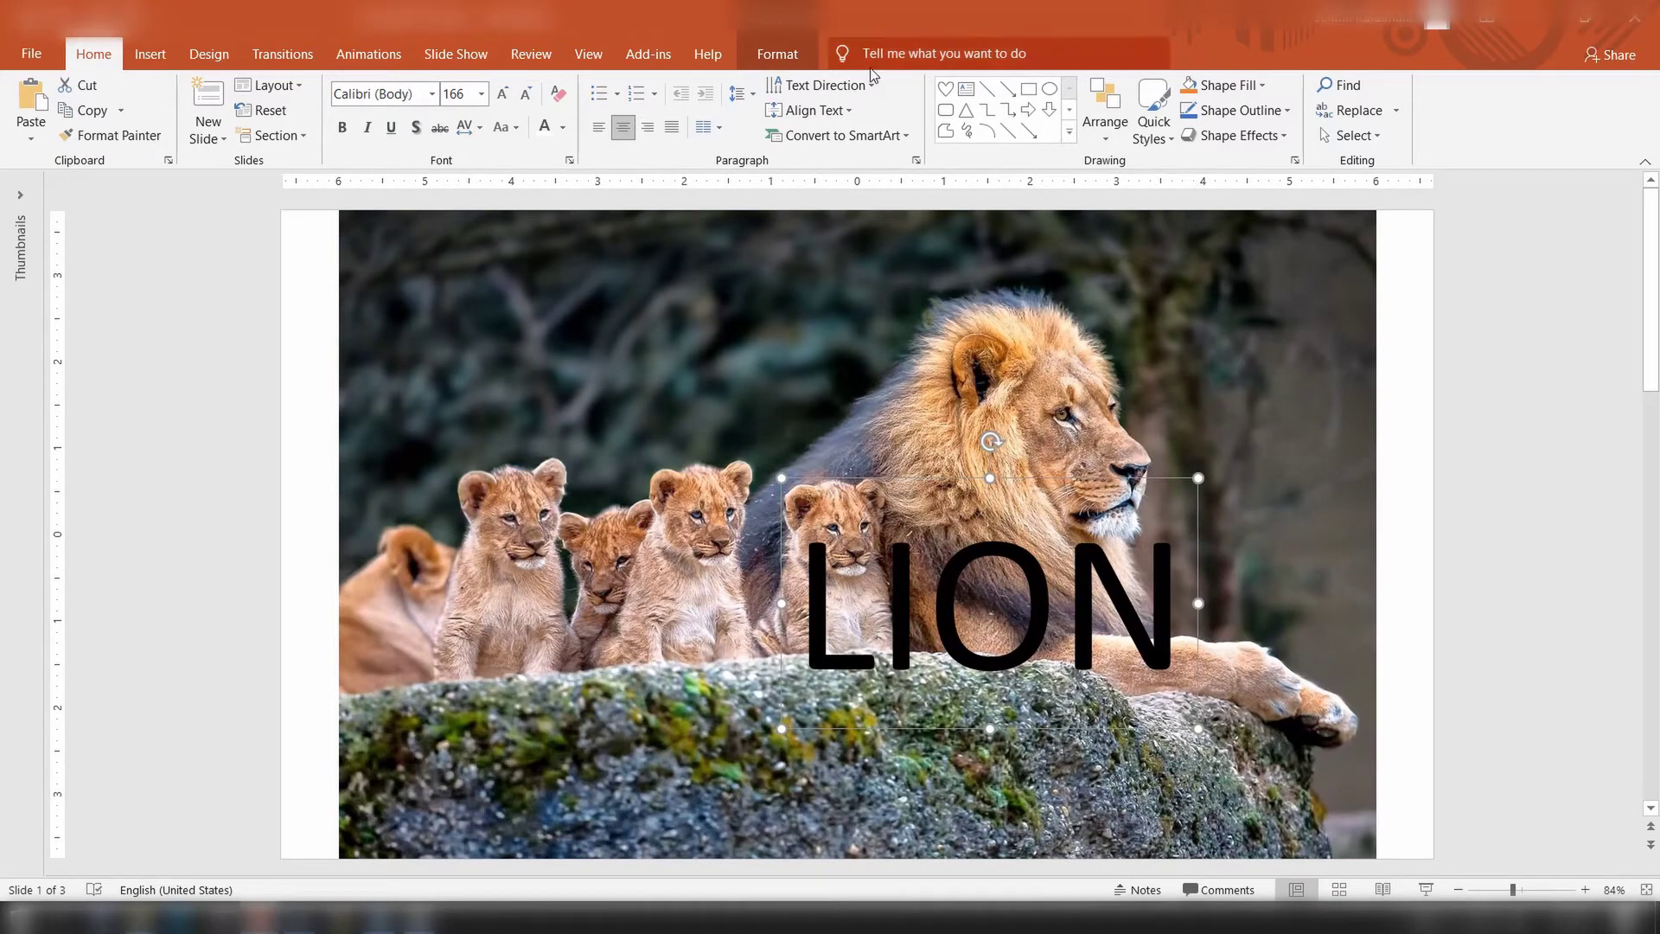
# - Align the LION text box to the horizontal centre and vertical middle of the slide
pyautogui.click(777, 54)
pyautogui.click(1397, 87)
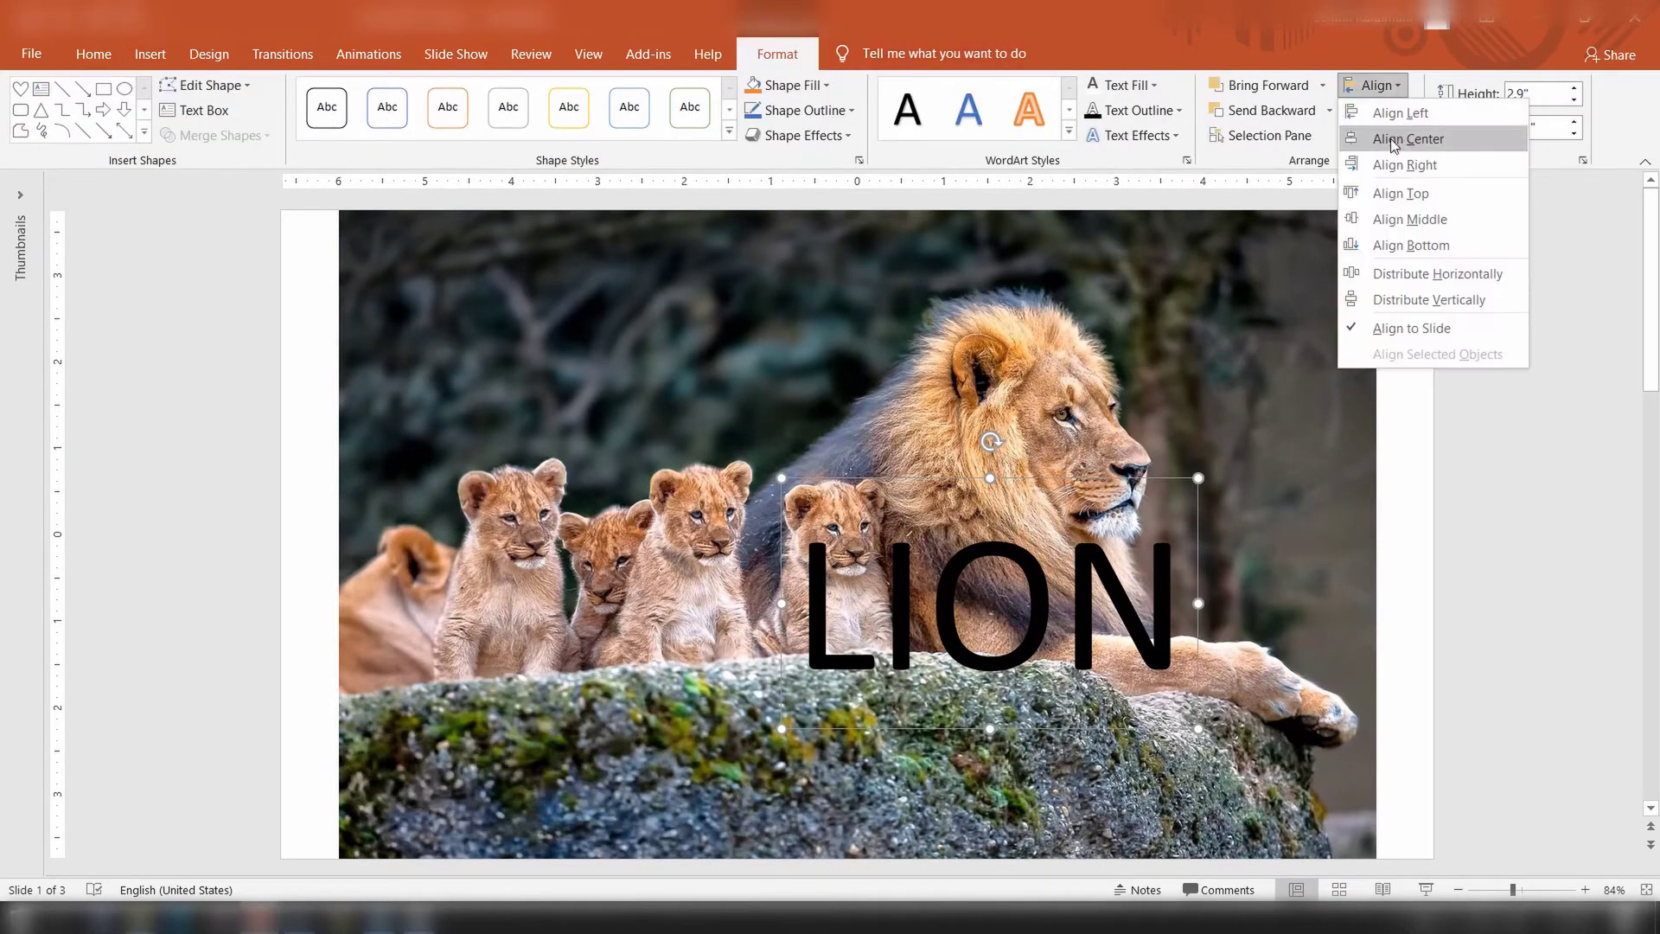
pyautogui.click(1407, 138)
pyautogui.click(1375, 84)
pyautogui.click(1392, 220)
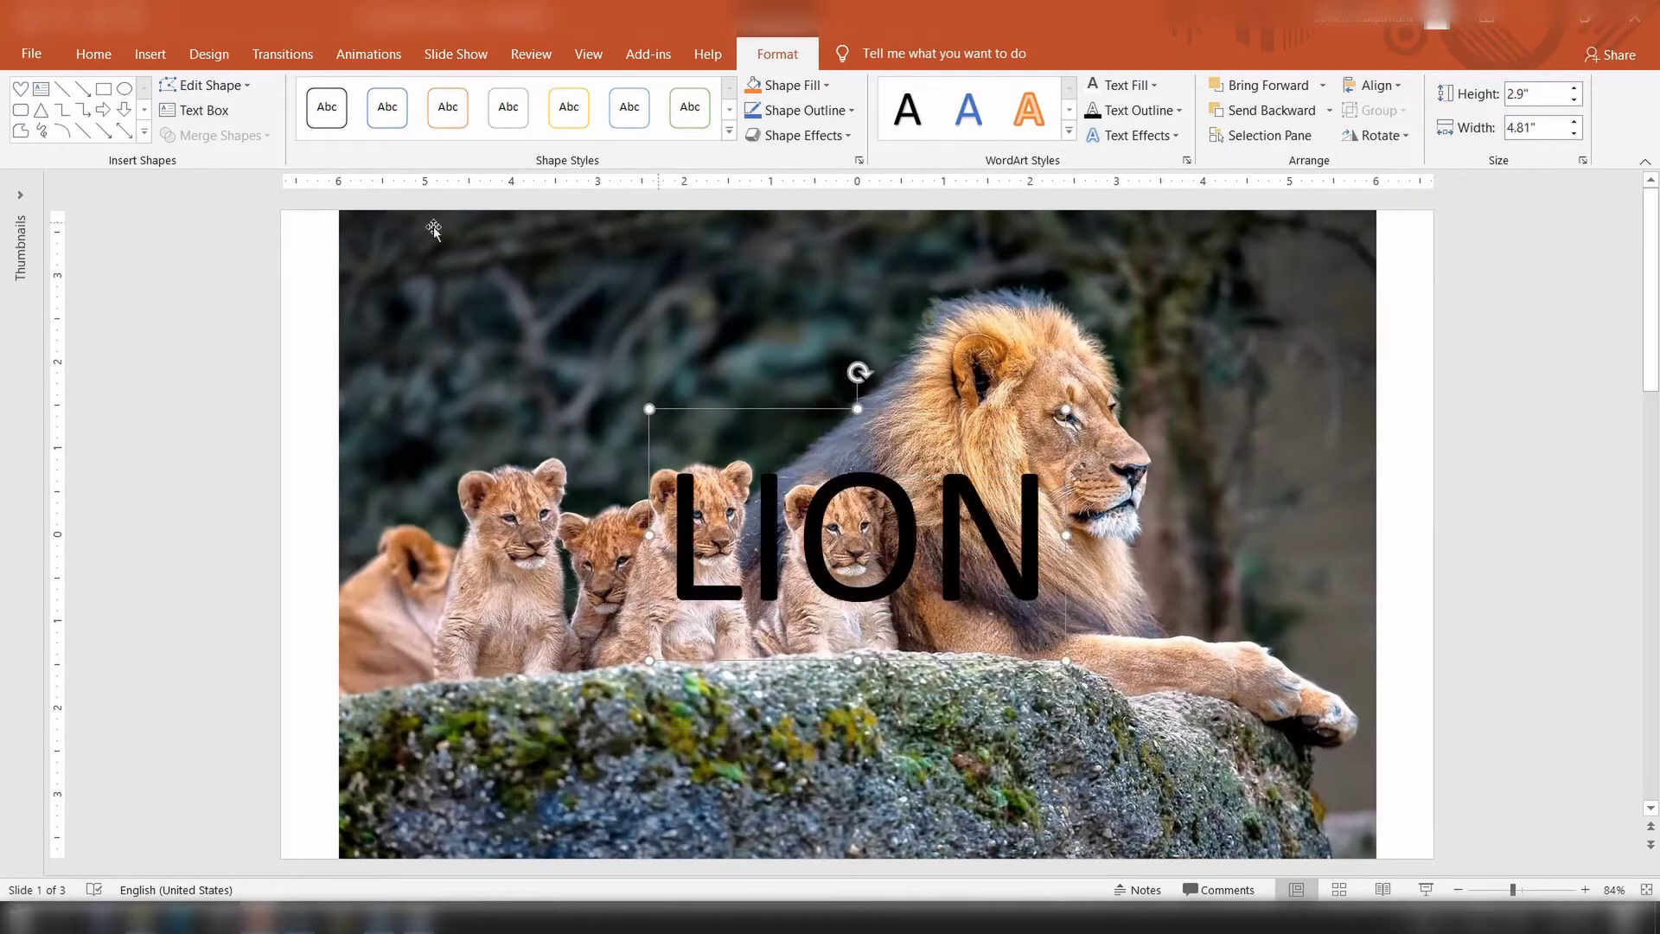
# - Set LION in Impact at 496 pt and nudge it higher on the slide
pyautogui.click(93, 54)
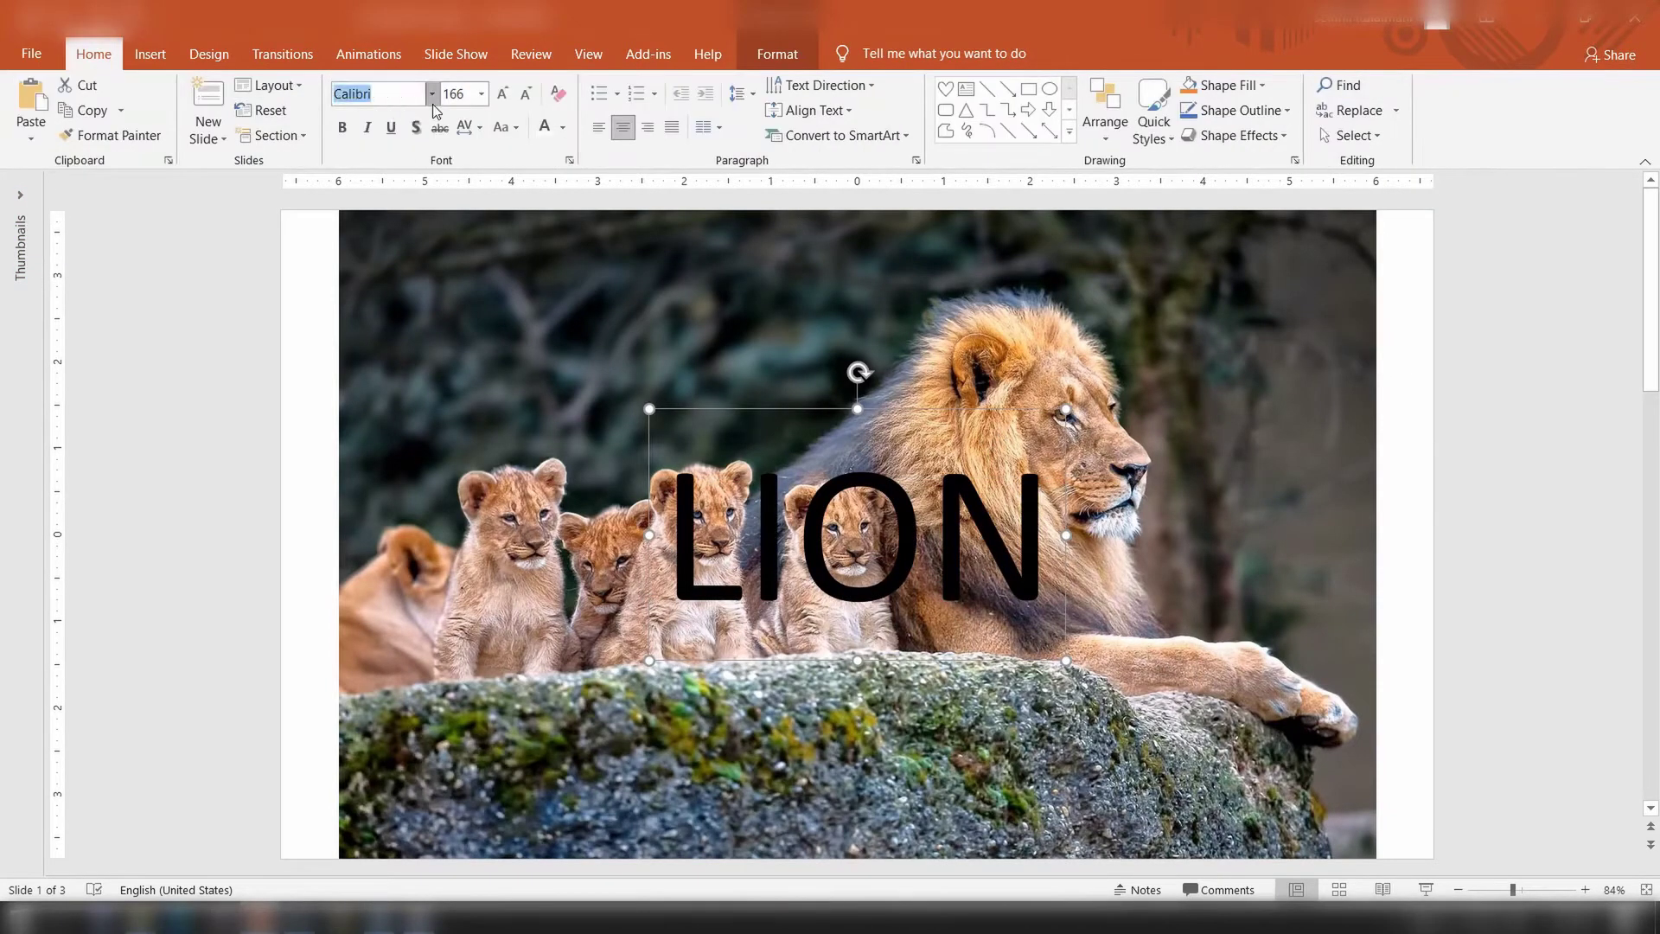
pyautogui.click(431, 93)
pyautogui.scroll(-15, 484, 346)
pyautogui.click(501, 351)
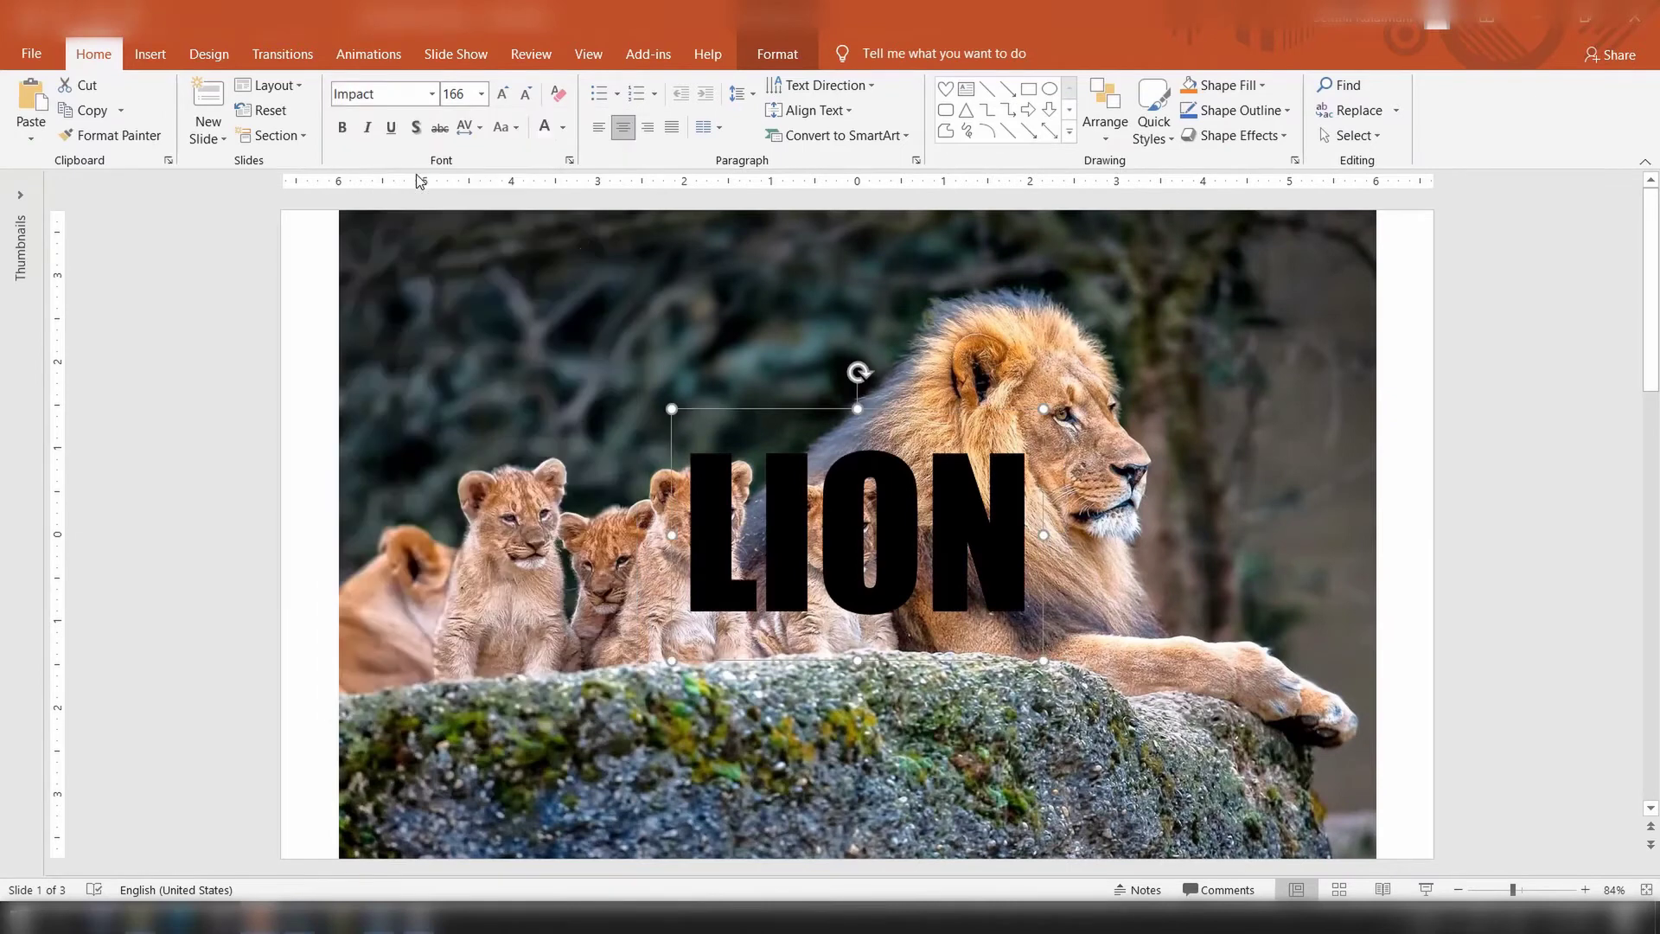
pyautogui.click(502, 94)
pyautogui.click(502, 93)
pyautogui.click(503, 94)
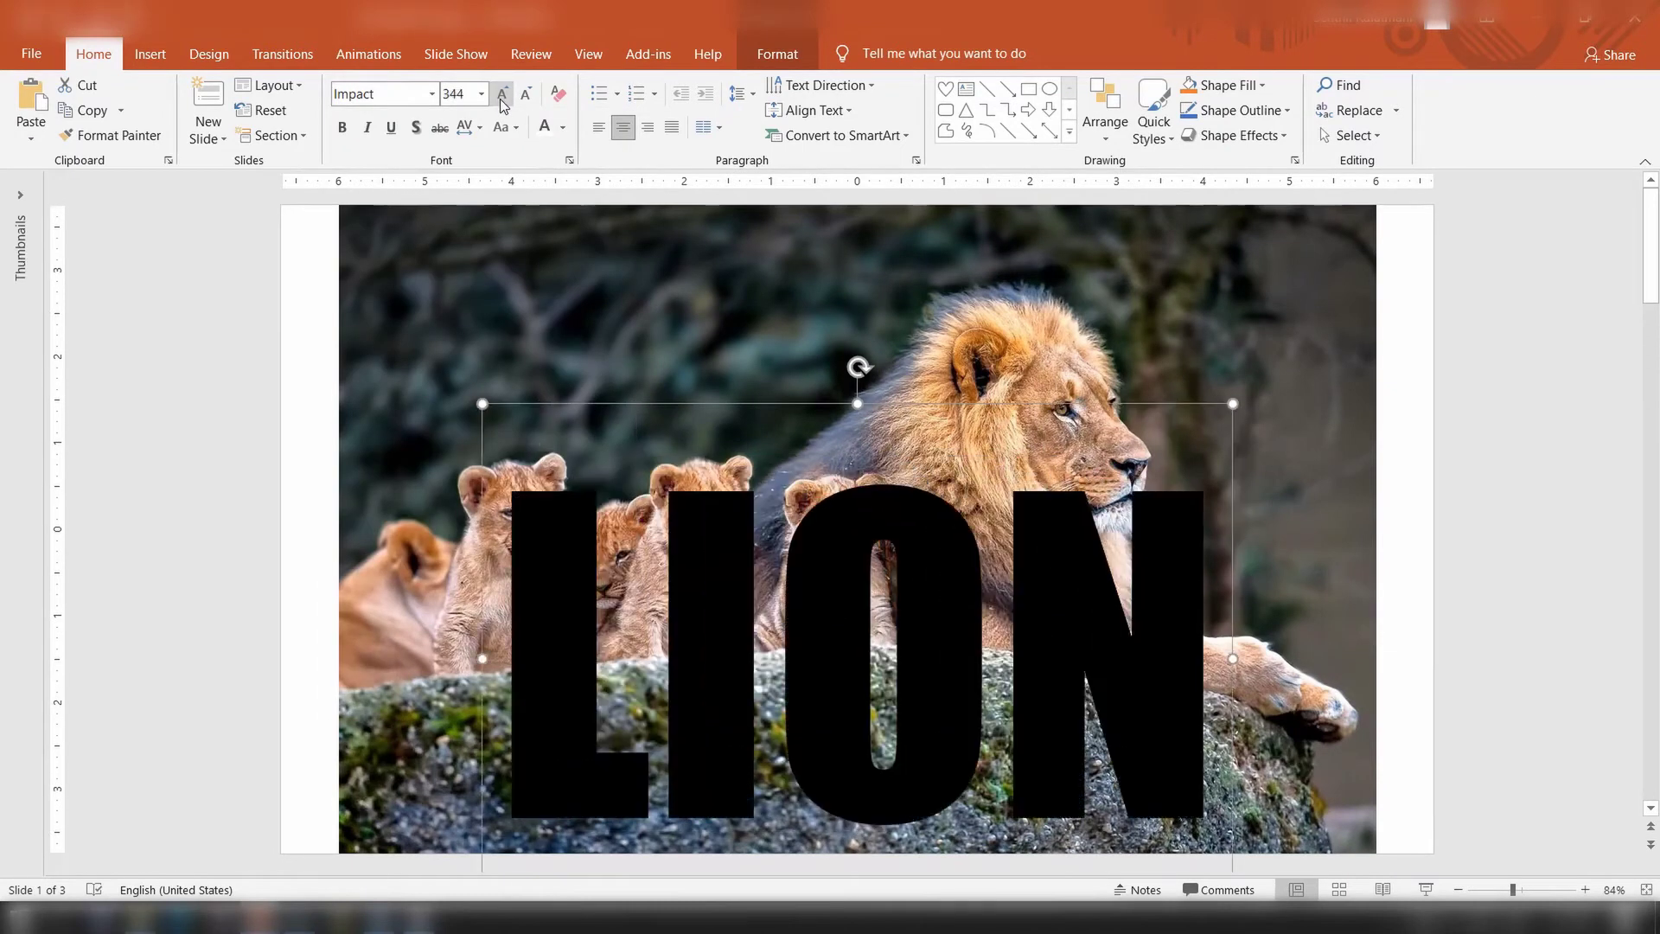
pyautogui.click(502, 93)
pyautogui.moveTo(710, 406); pyautogui.dragTo(685, 198)
pyautogui.click(502, 93)
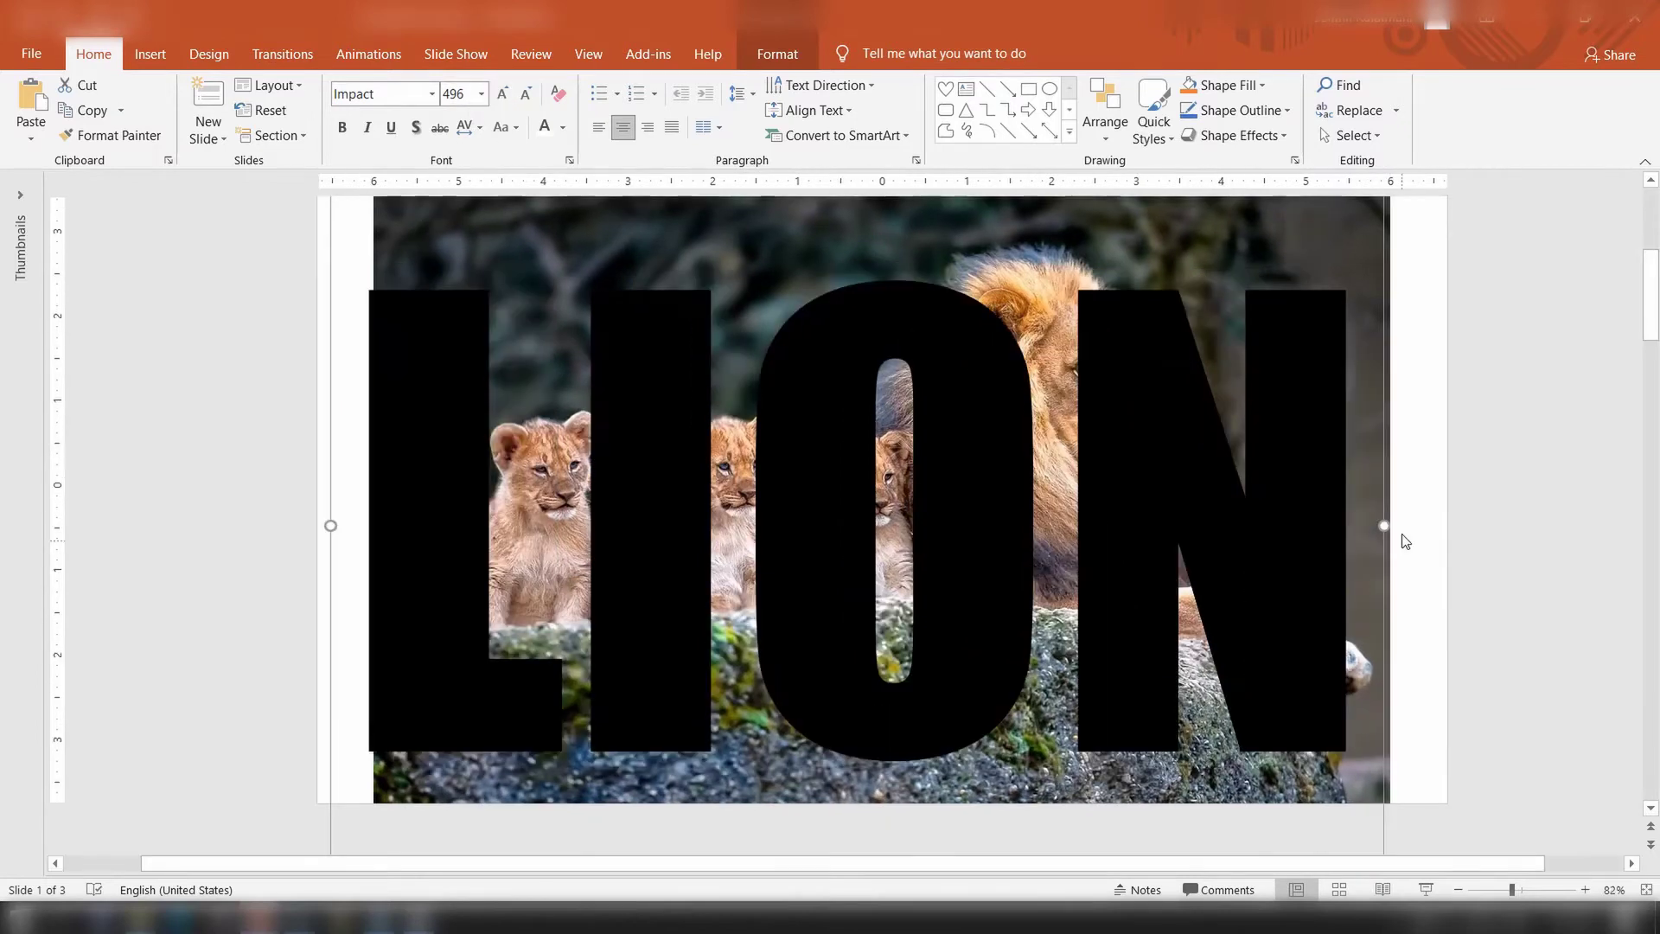
pyautogui.moveTo(1401, 541); pyautogui.dragTo(1389, 585)
pyautogui.press('Up')
pyautogui.press('Up')
pyautogui.press('Up')
pyautogui.press('Up')
pyautogui.press('Up')
pyautogui.press('Up')
pyautogui.press('Up')
# - In the Selection Pane, rename the text box object to 'TextBox Lion'
pyautogui.click(1493, 367)
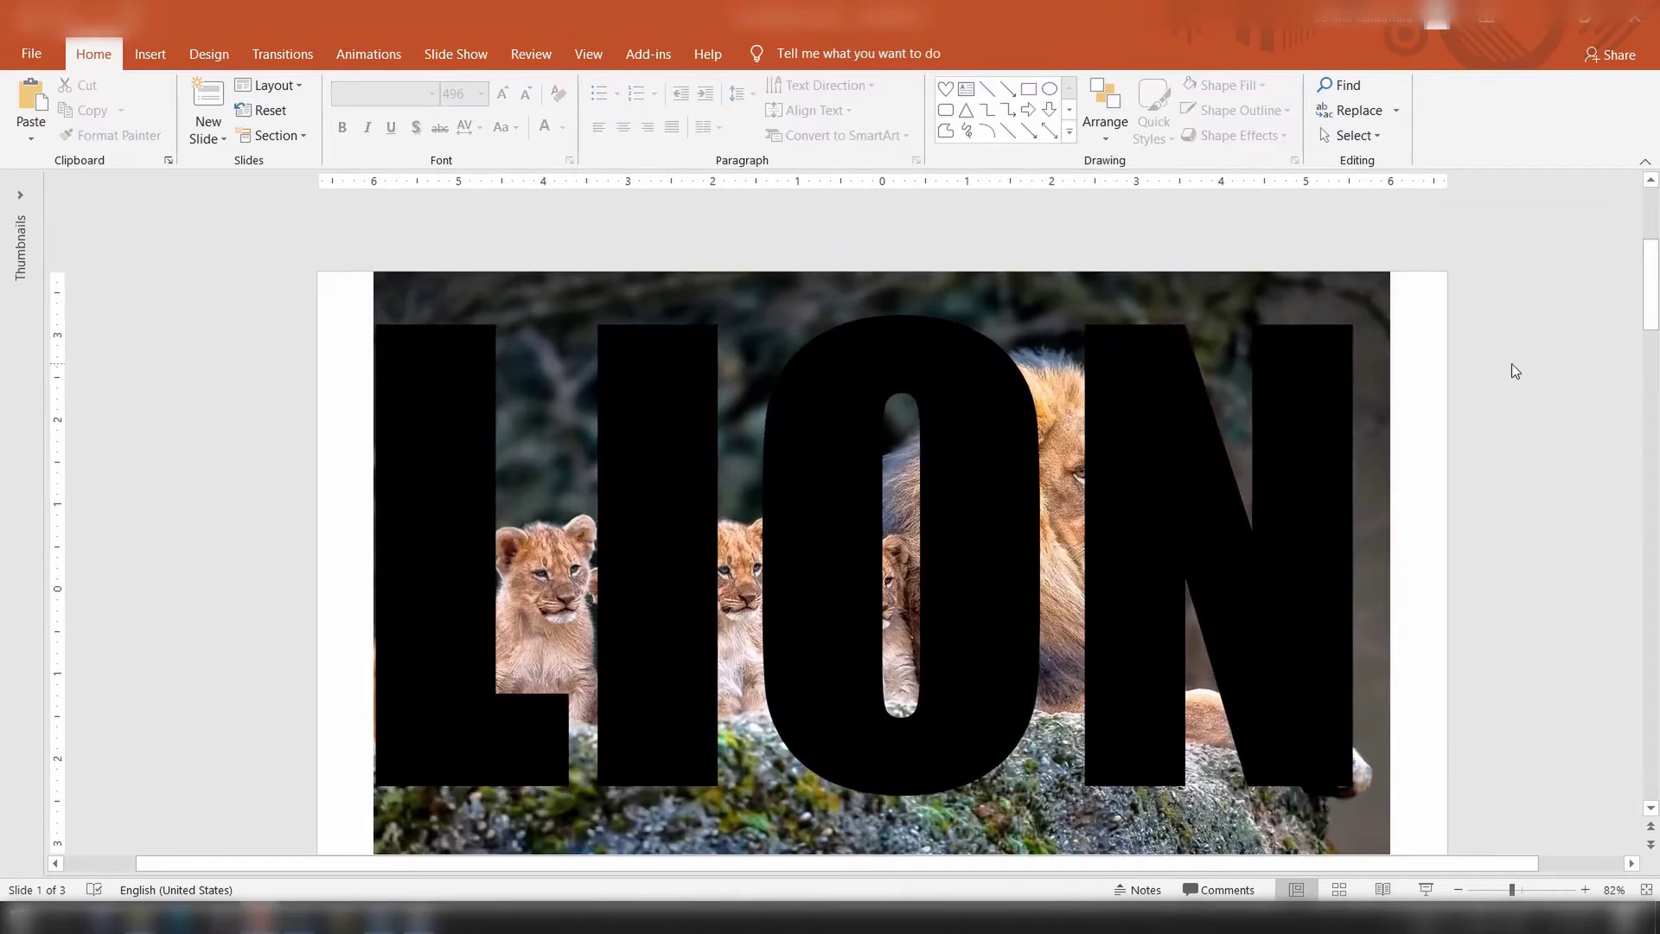
pyautogui.click(1353, 136)
pyautogui.click(1367, 211)
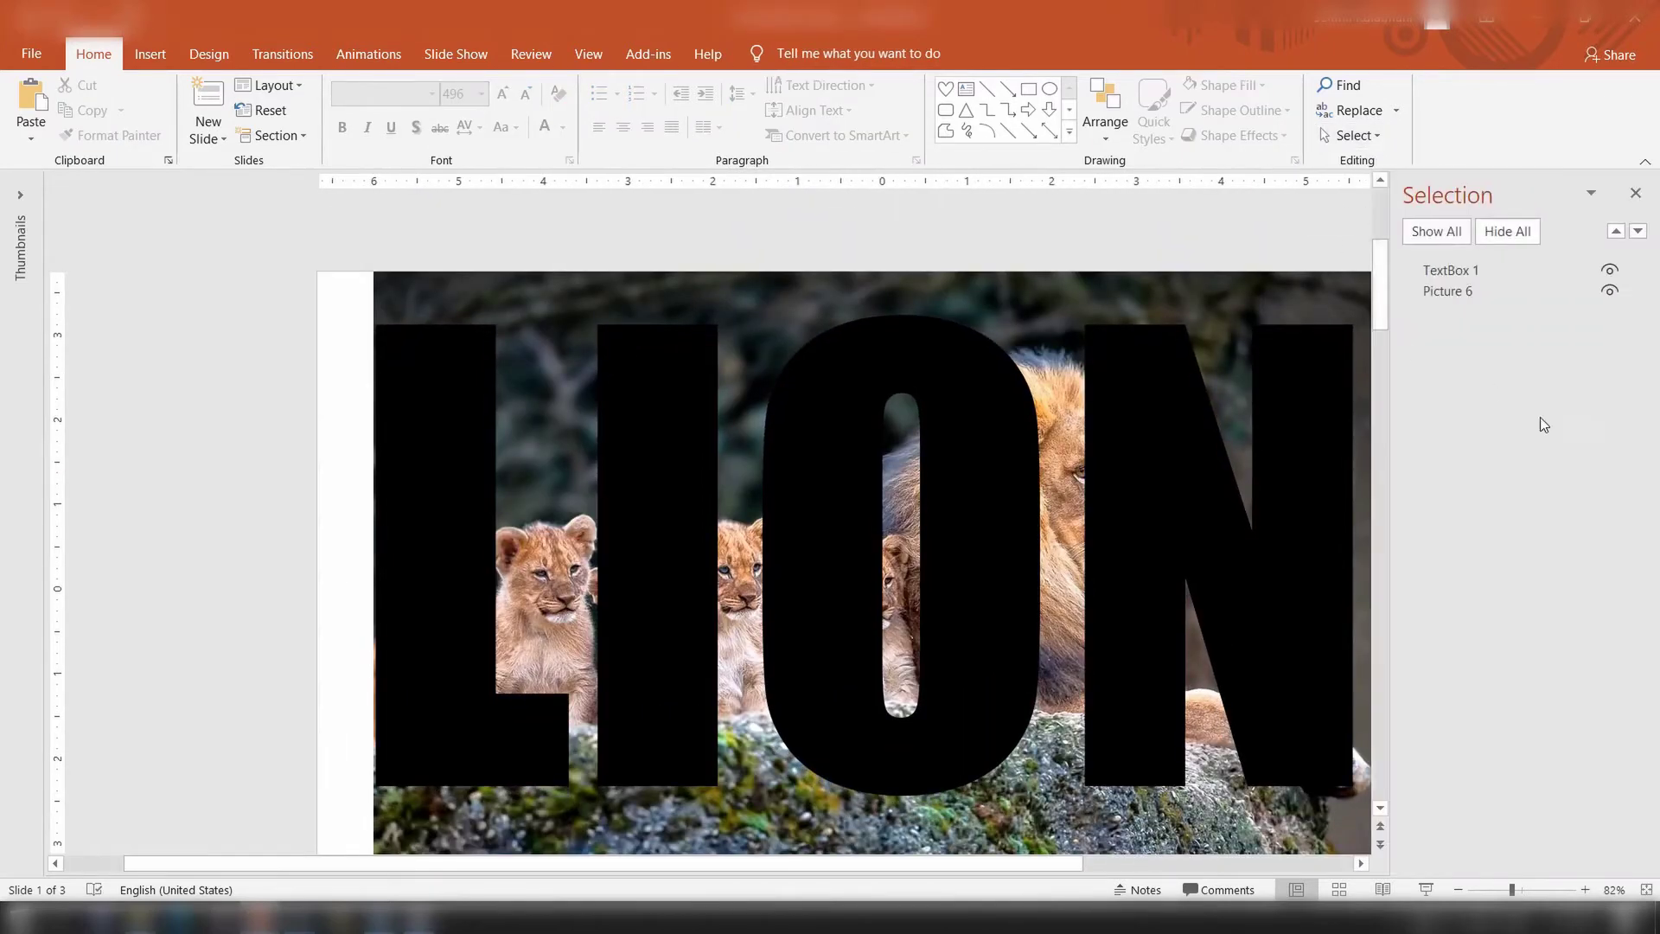
pyautogui.doubleClick(1453, 269)
pyautogui.hotkey('ctrl', 'a')
pyautogui.press('End')
pyautogui.hotkey('shift', 'Left')
pyautogui.write('Lionj')
pyautogui.press('BackSpace')
# - Rename the photo object to 'Picture Lion'
pyautogui.click(1459, 294)
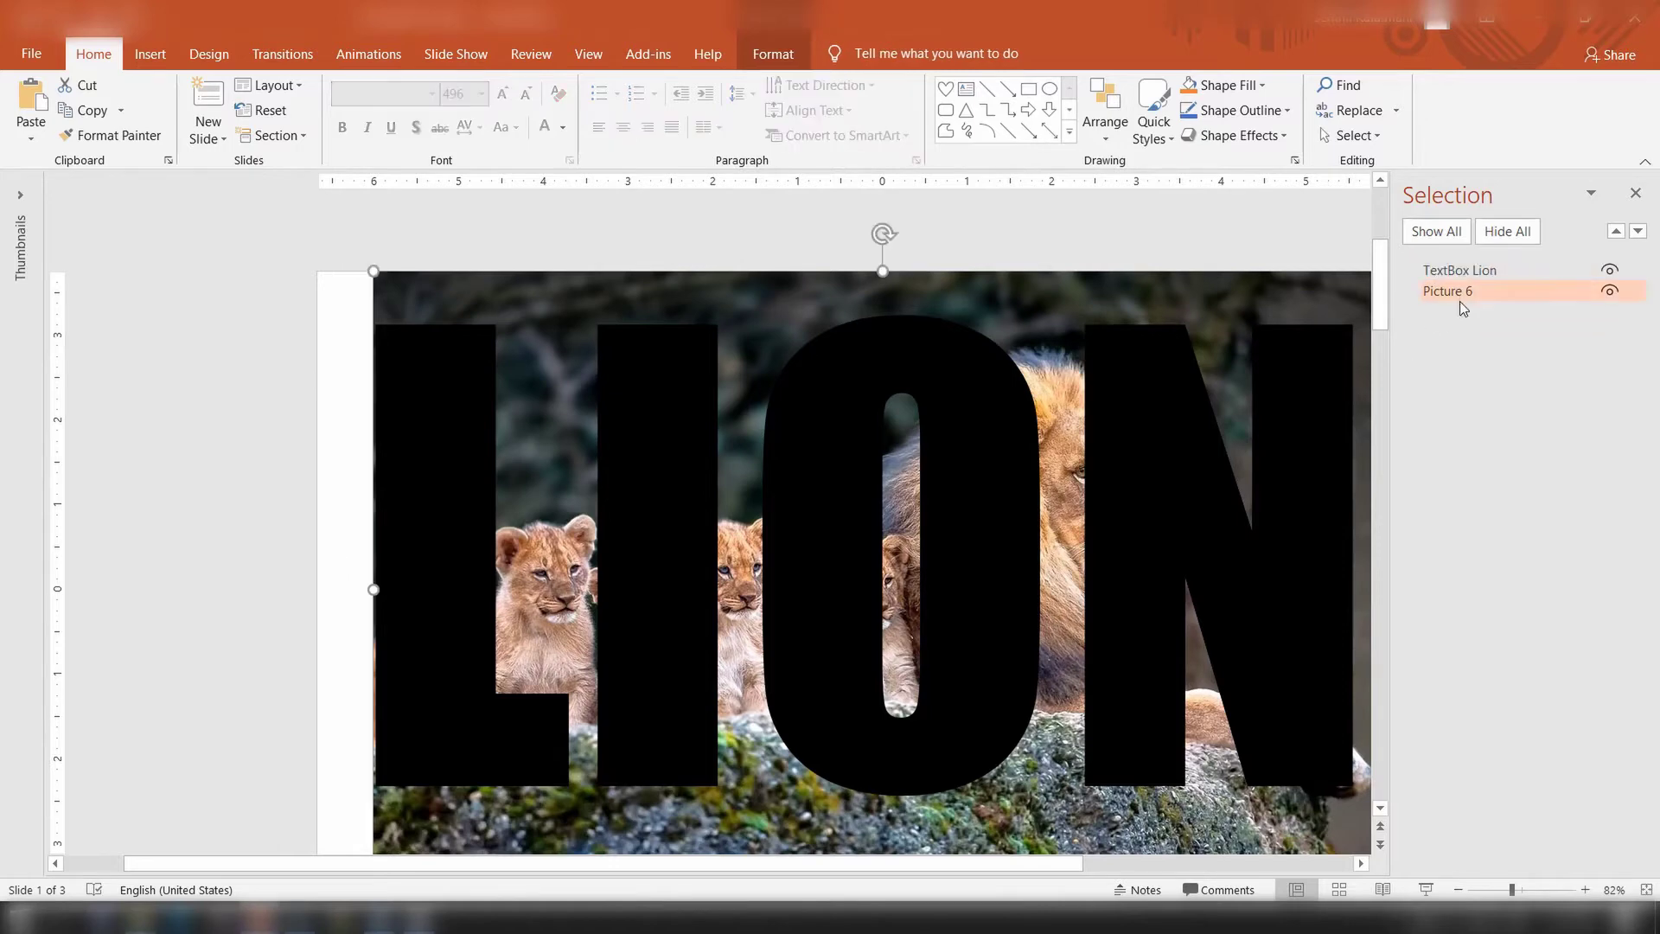
pyautogui.click(1459, 298)
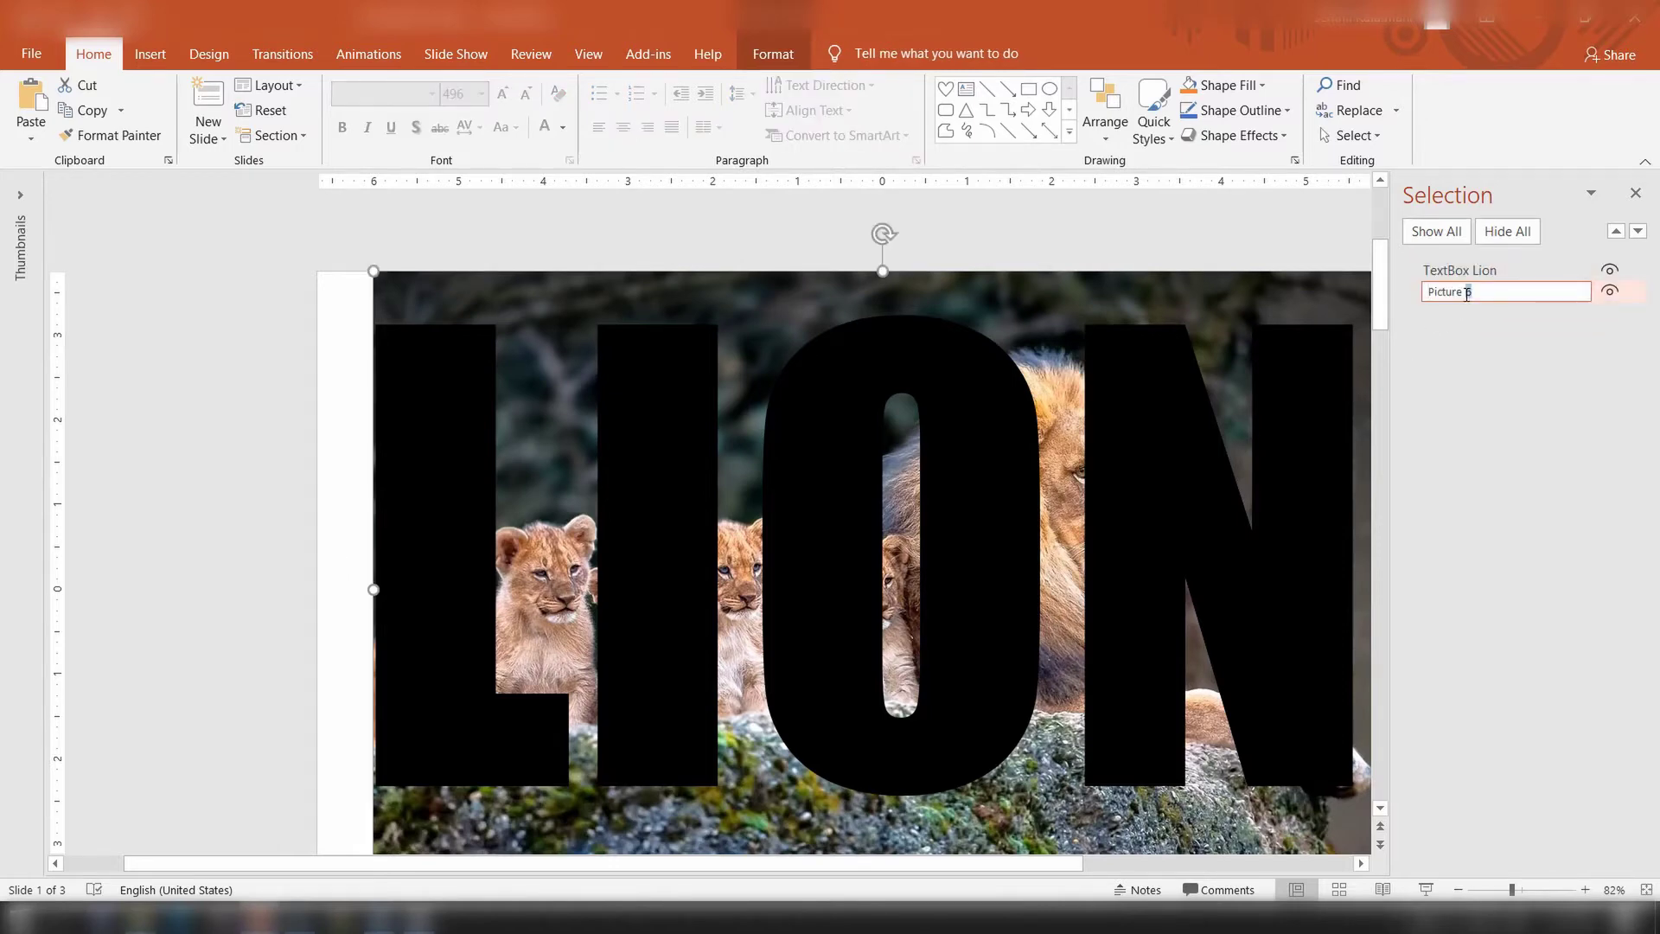
pyautogui.press('Return')
pyautogui.hotkey('ctrl', 'a')
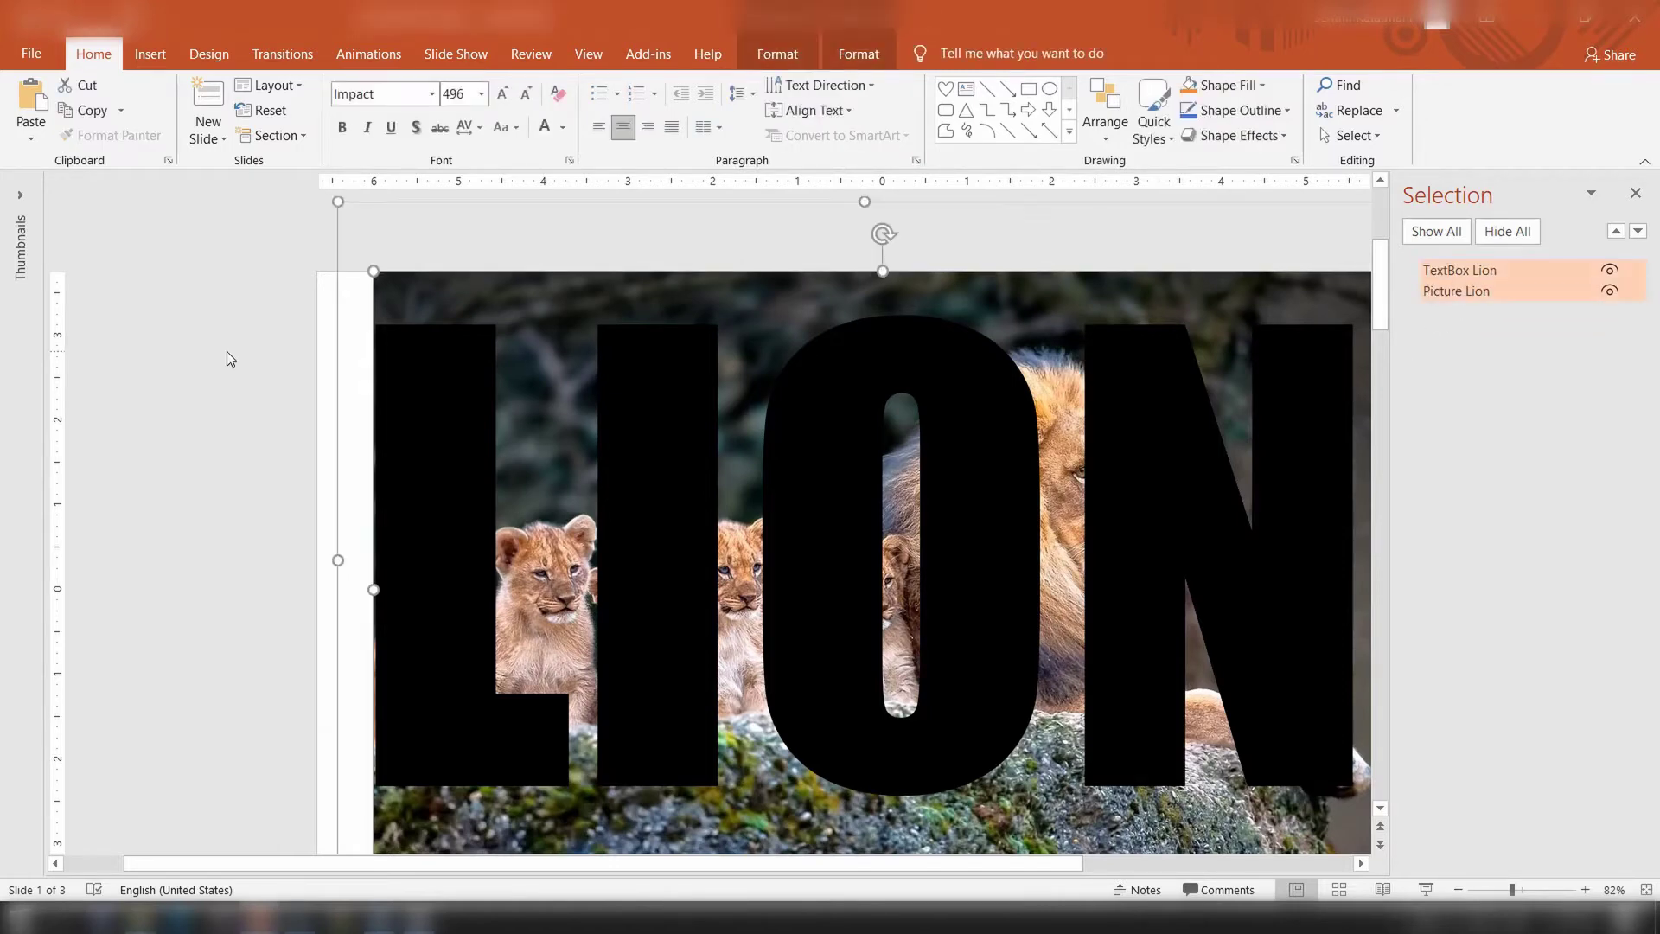
pyautogui.click(226, 352)
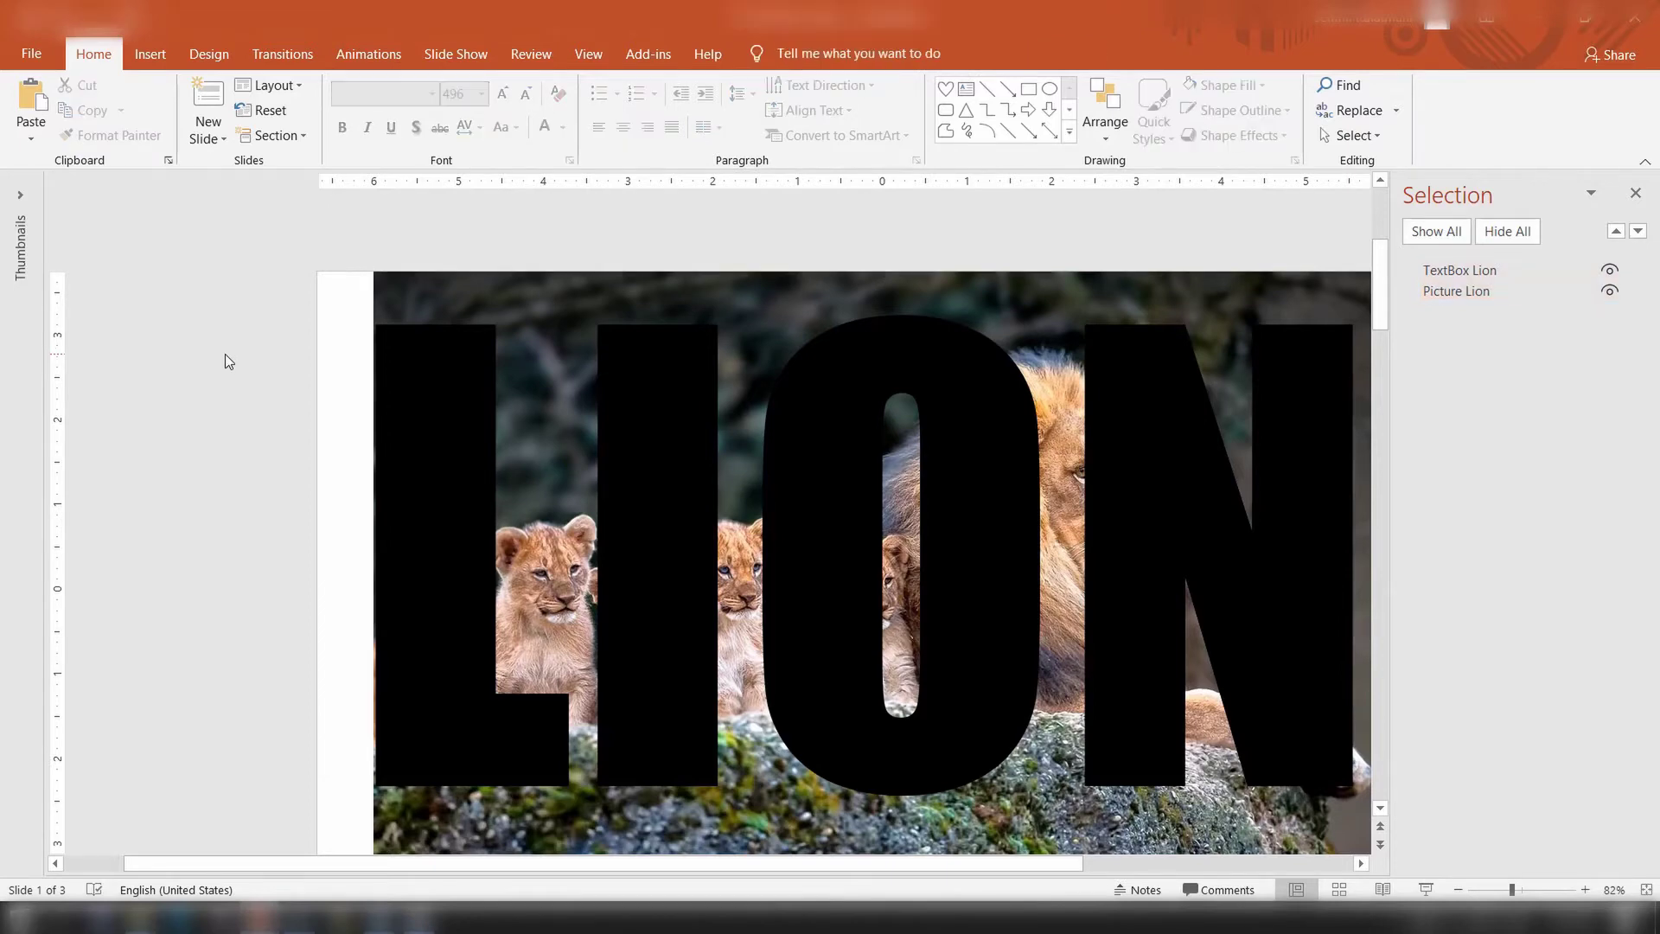
# - Paste copies of LION text and photo exactly over the originals, layering a Picture Lion above the lower TextBox Lion
pyautogui.hotkey('ctrl', 'v')
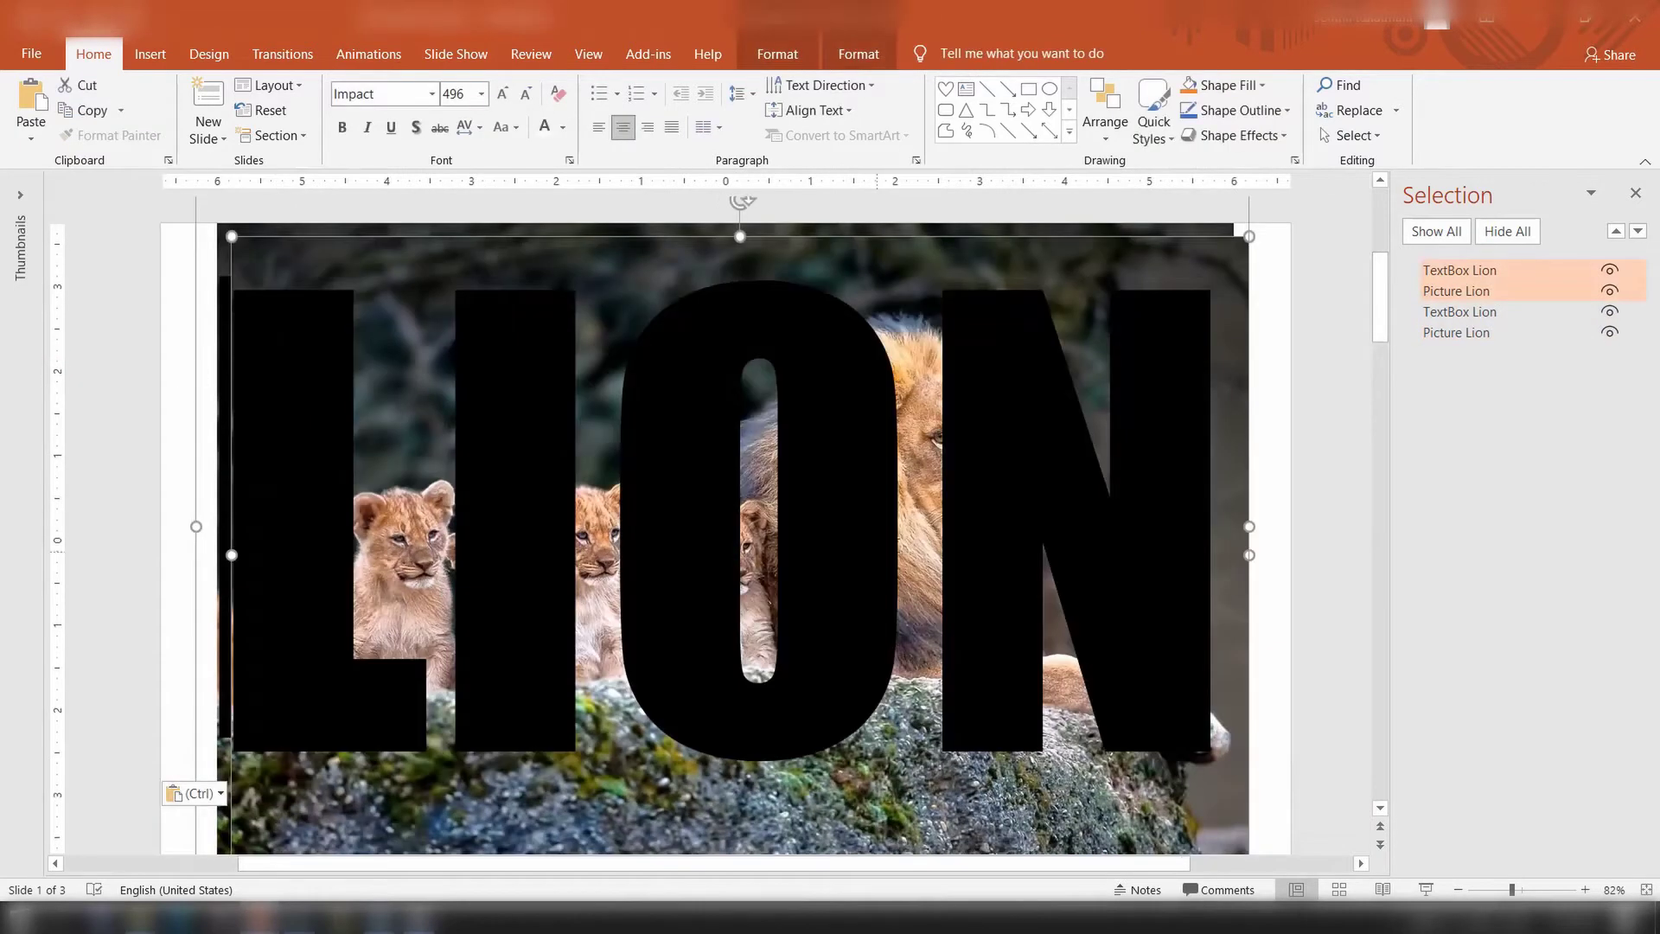
pyautogui.click(1457, 890)
pyautogui.click(1457, 889)
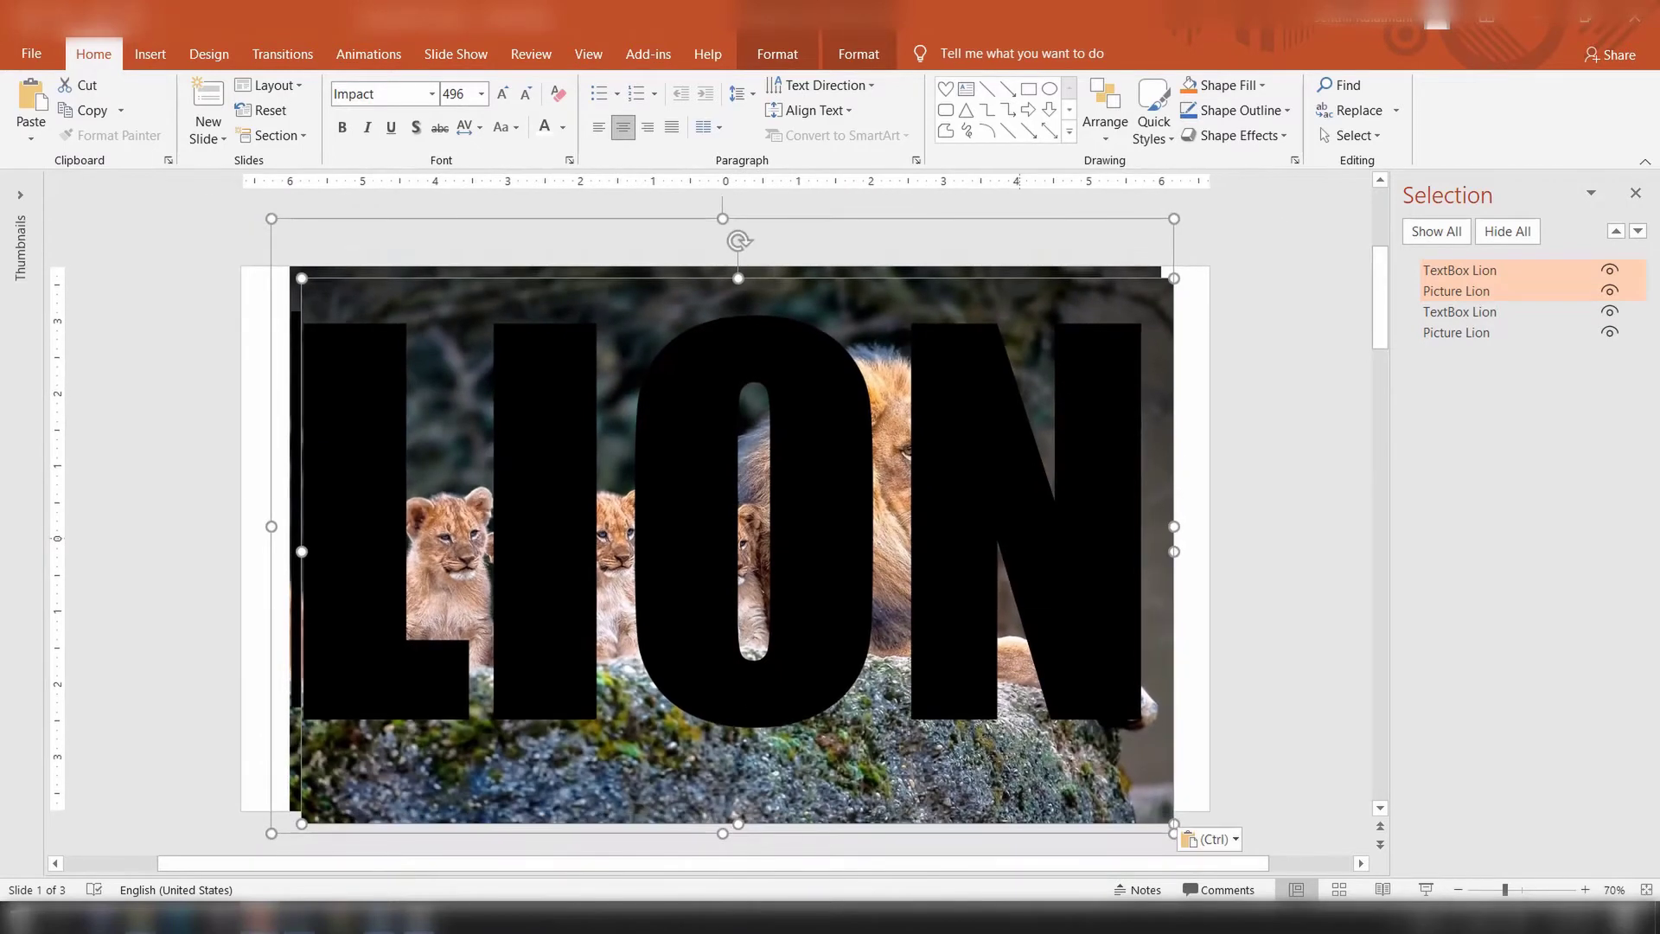
pyautogui.moveTo(836, 832); pyautogui.dragTo(823, 818)
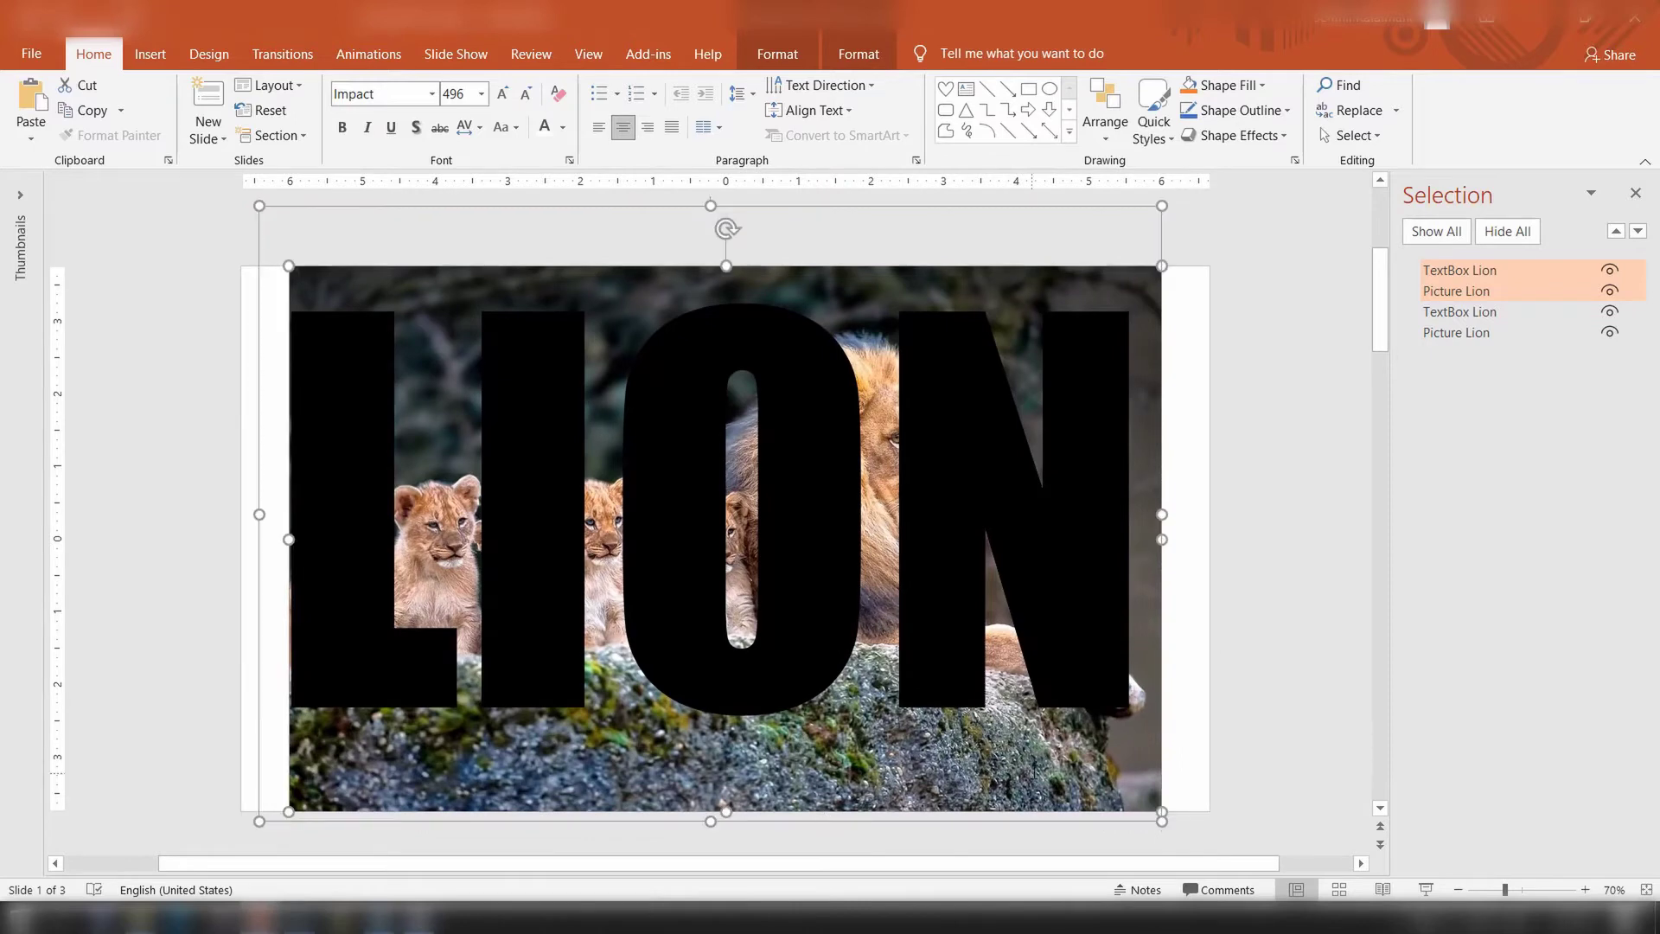
pyautogui.click(1296, 654)
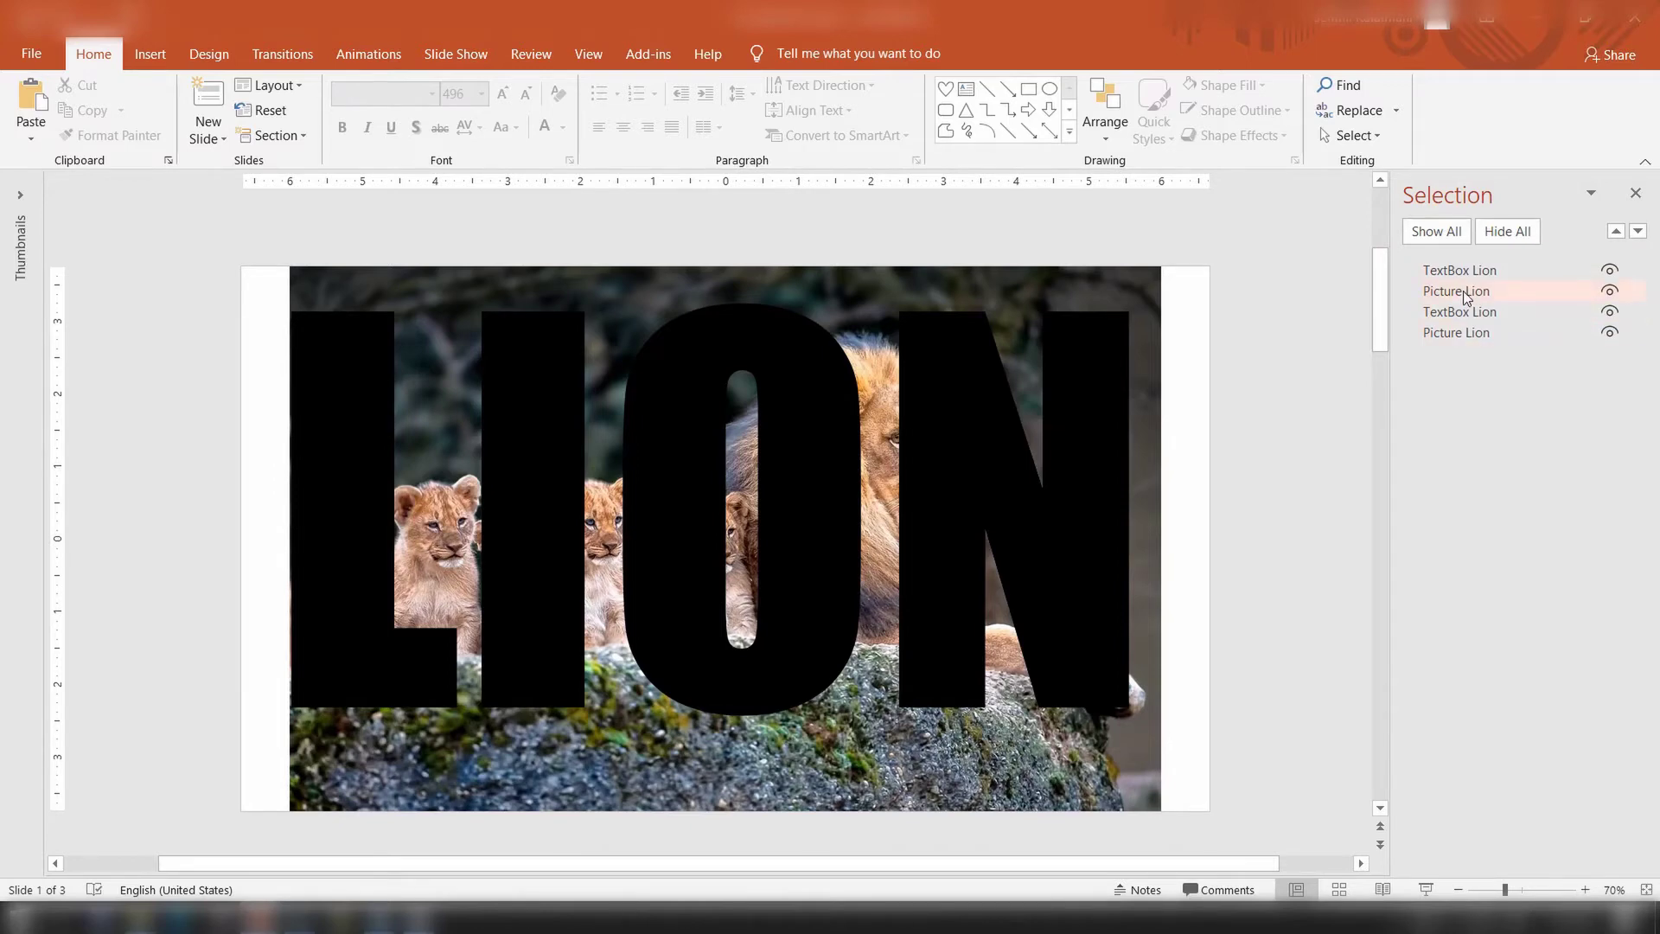
pyautogui.moveTo(1458, 336); pyautogui.dragTo(1456, 318)
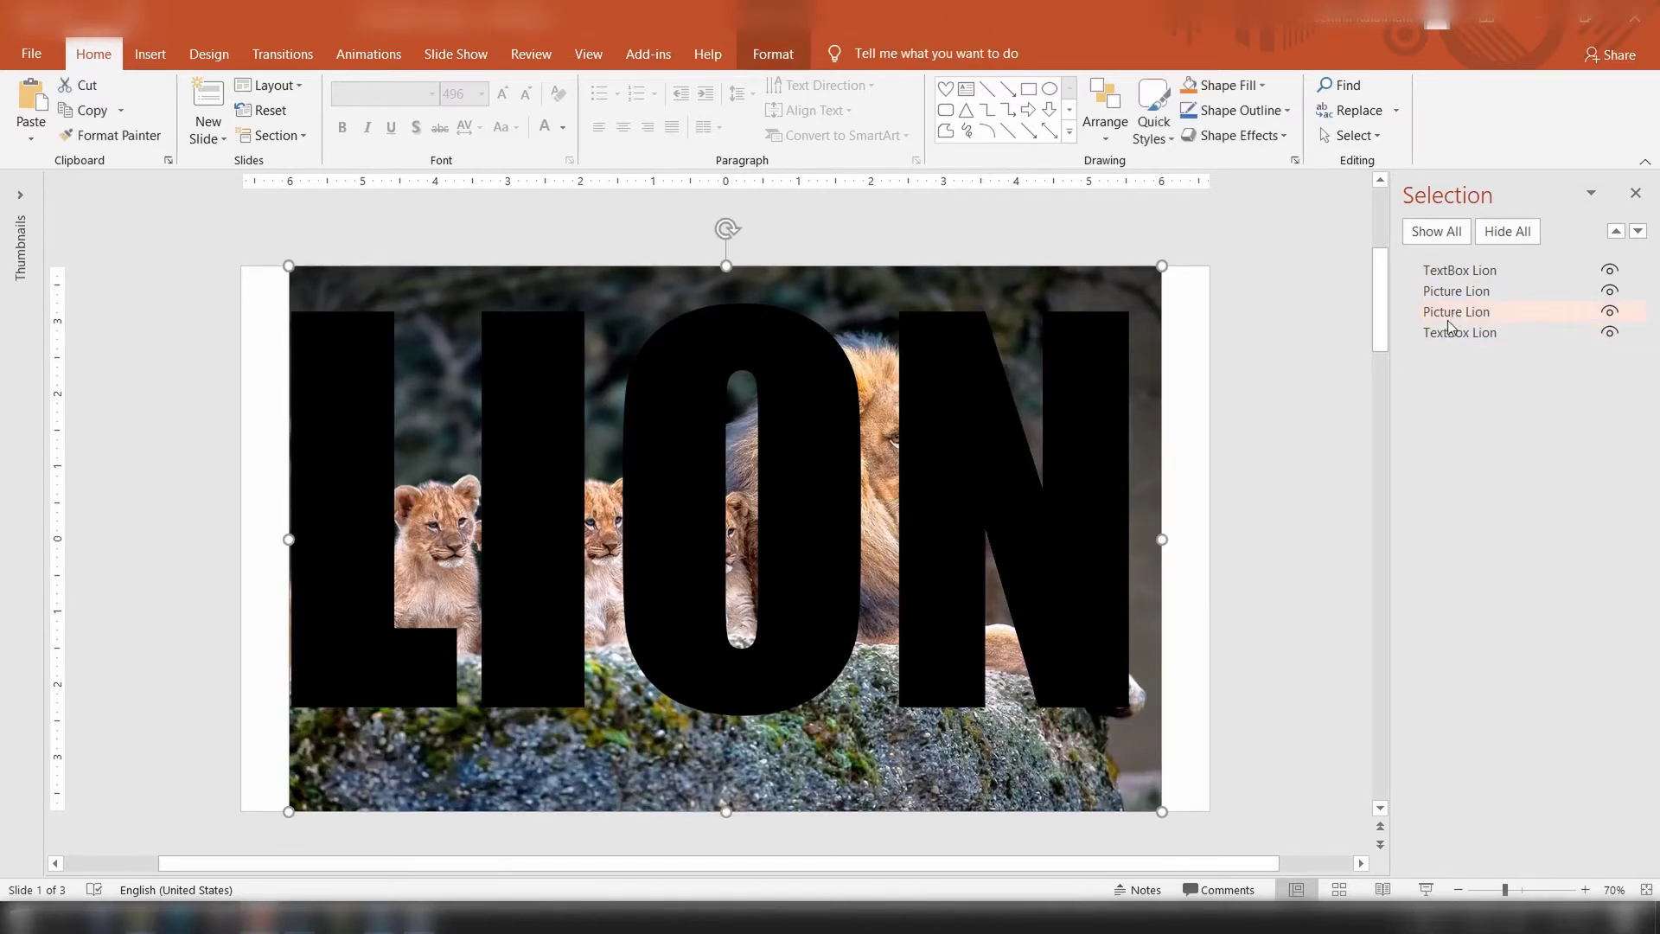
# - Hide all objects, then reveal only the top TextBox Lion and the Picture Lion beneath it
pyautogui.click(1316, 416)
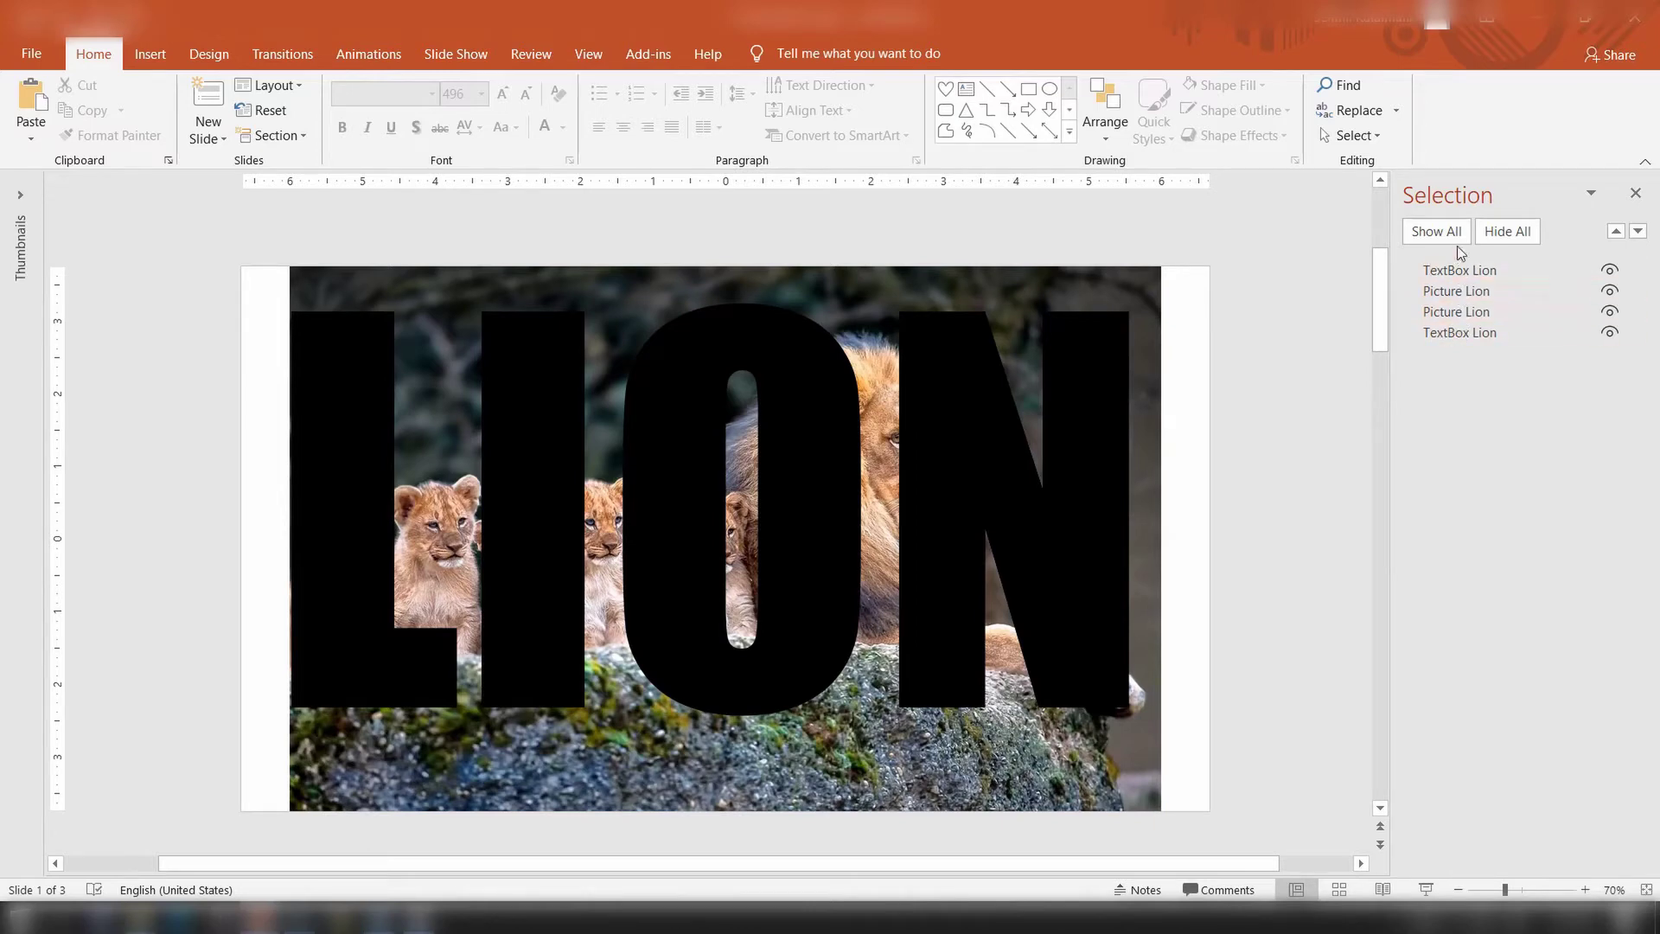
pyautogui.click(1498, 232)
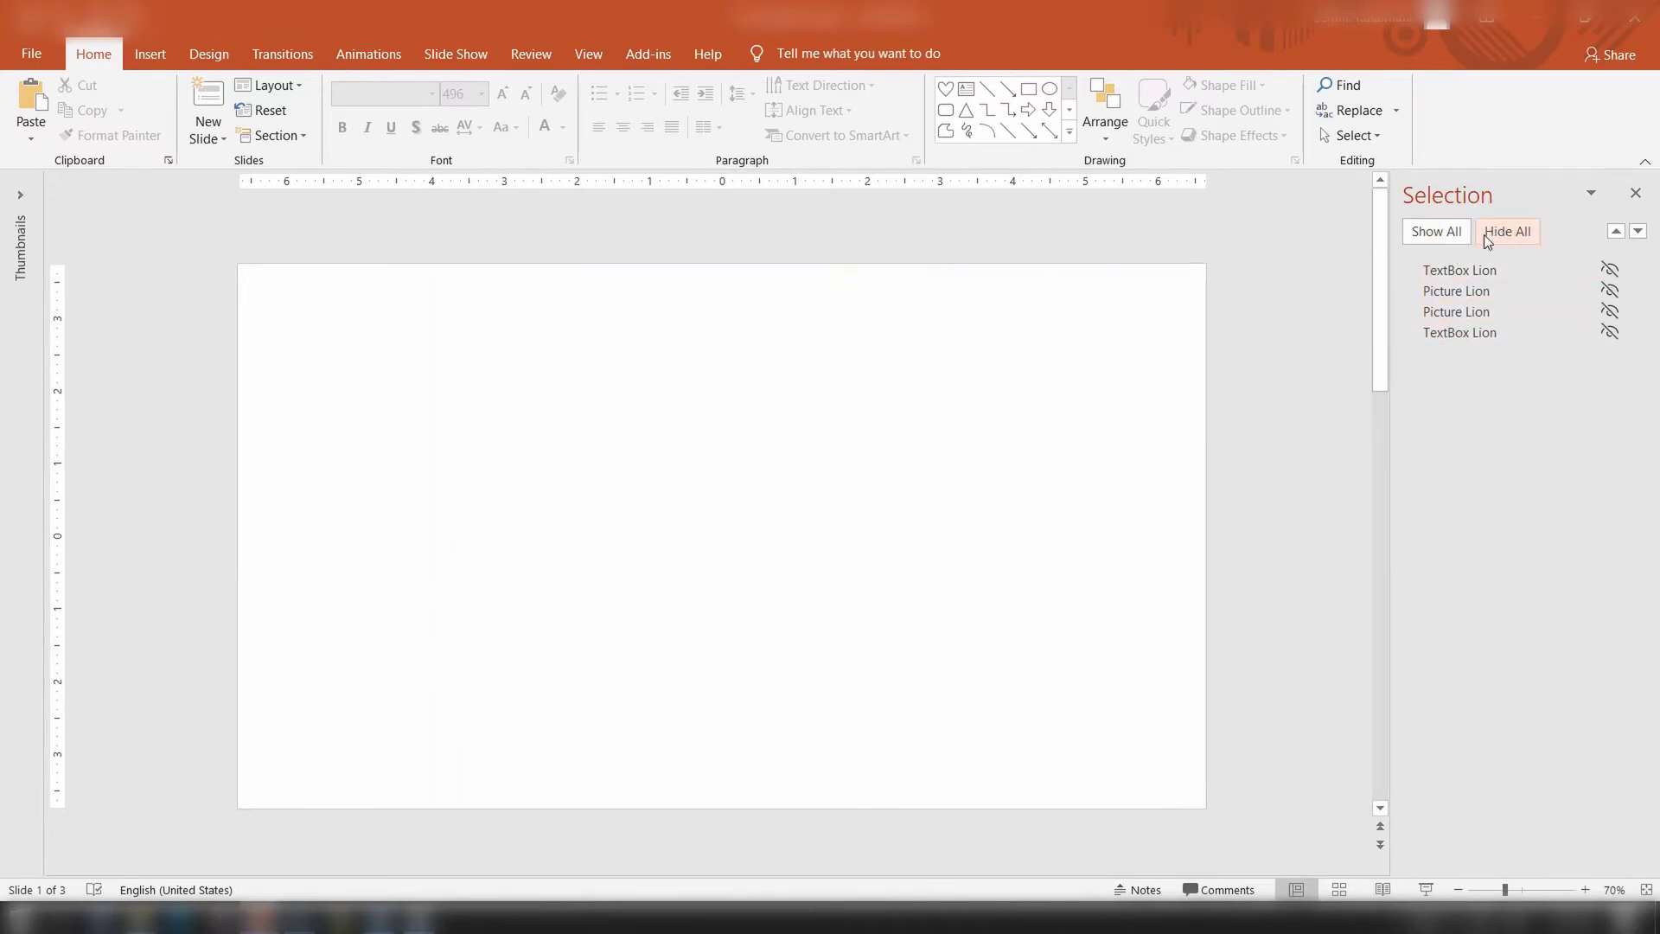
pyautogui.click(1447, 236)
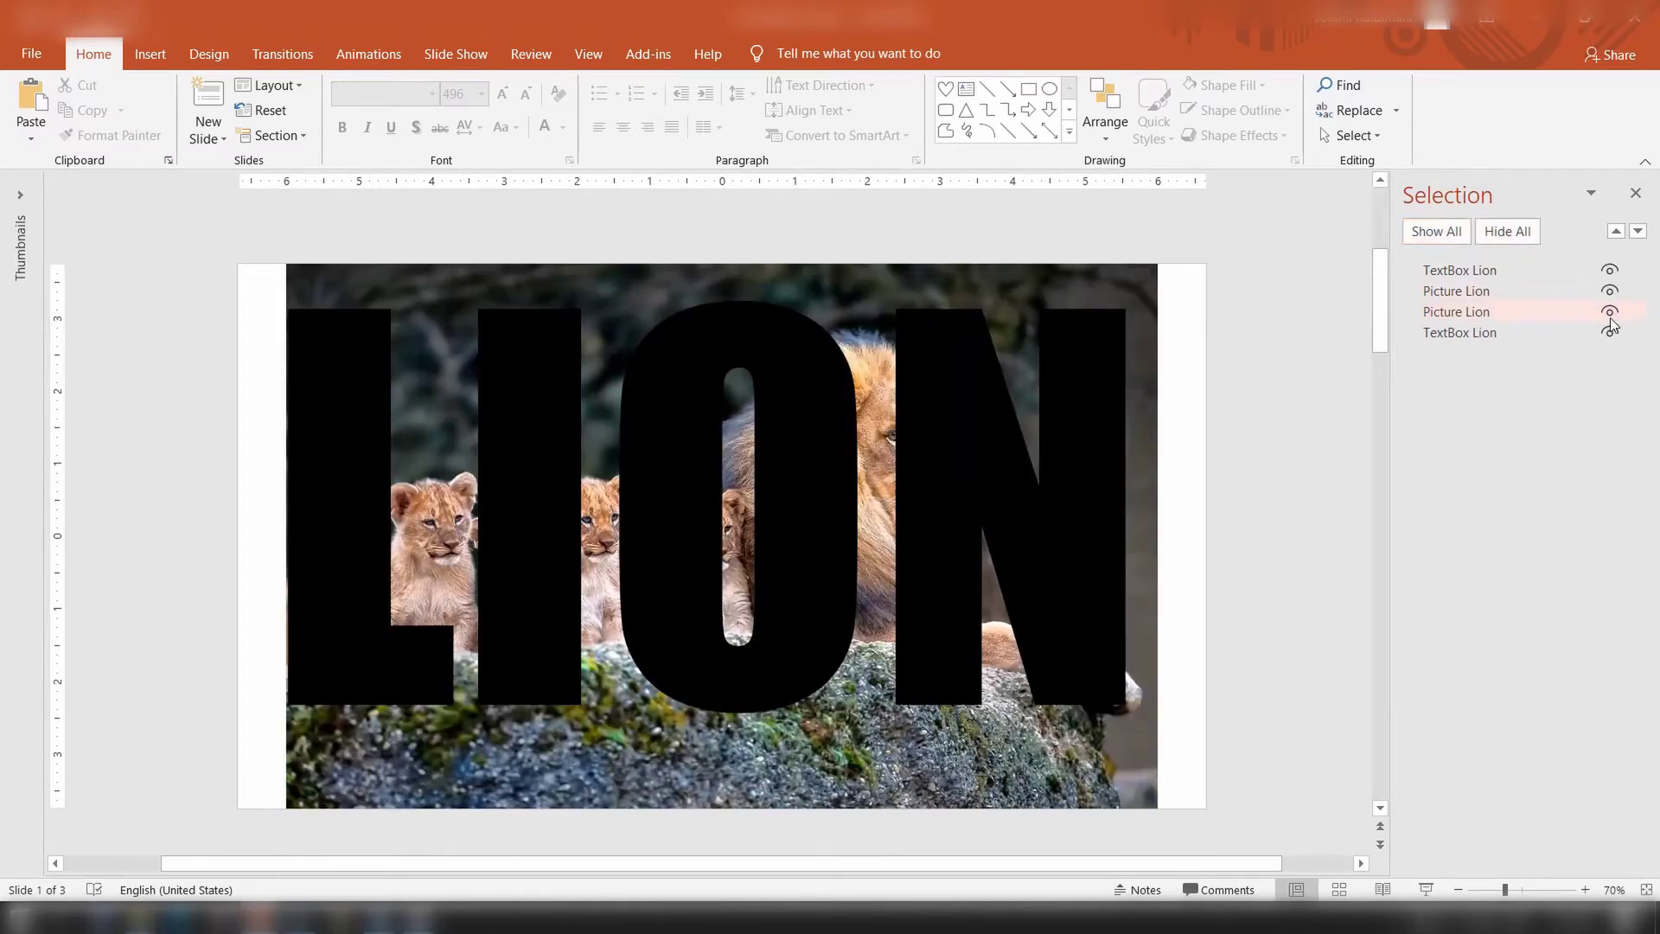
pyautogui.click(1506, 233)
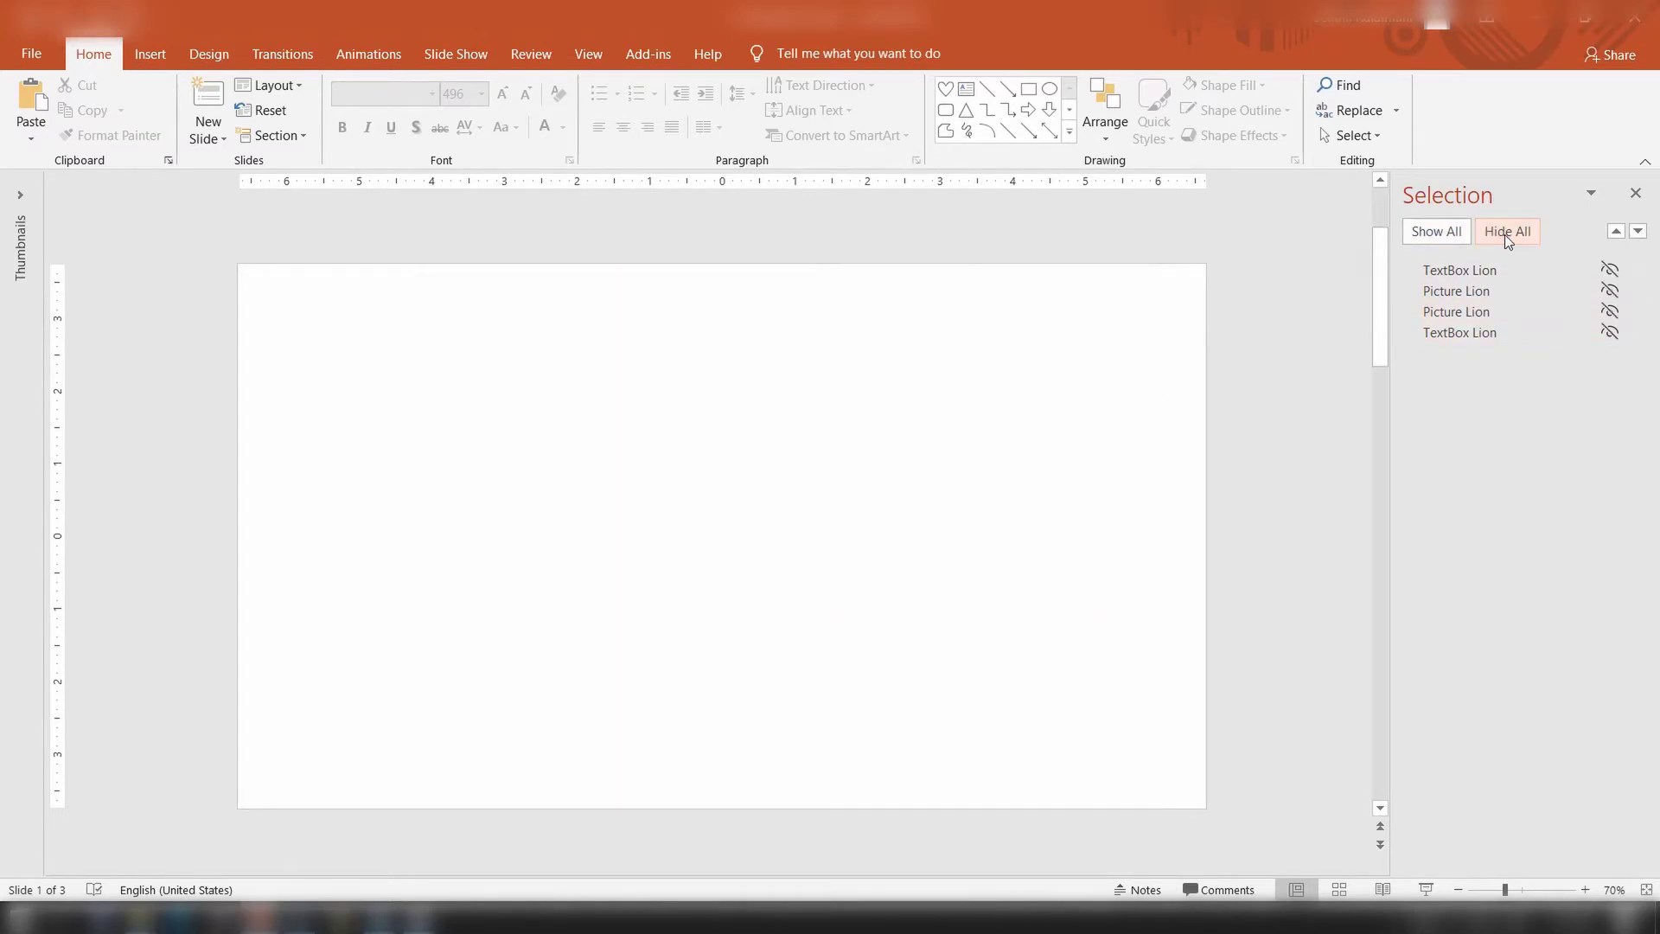
pyautogui.click(1610, 270)
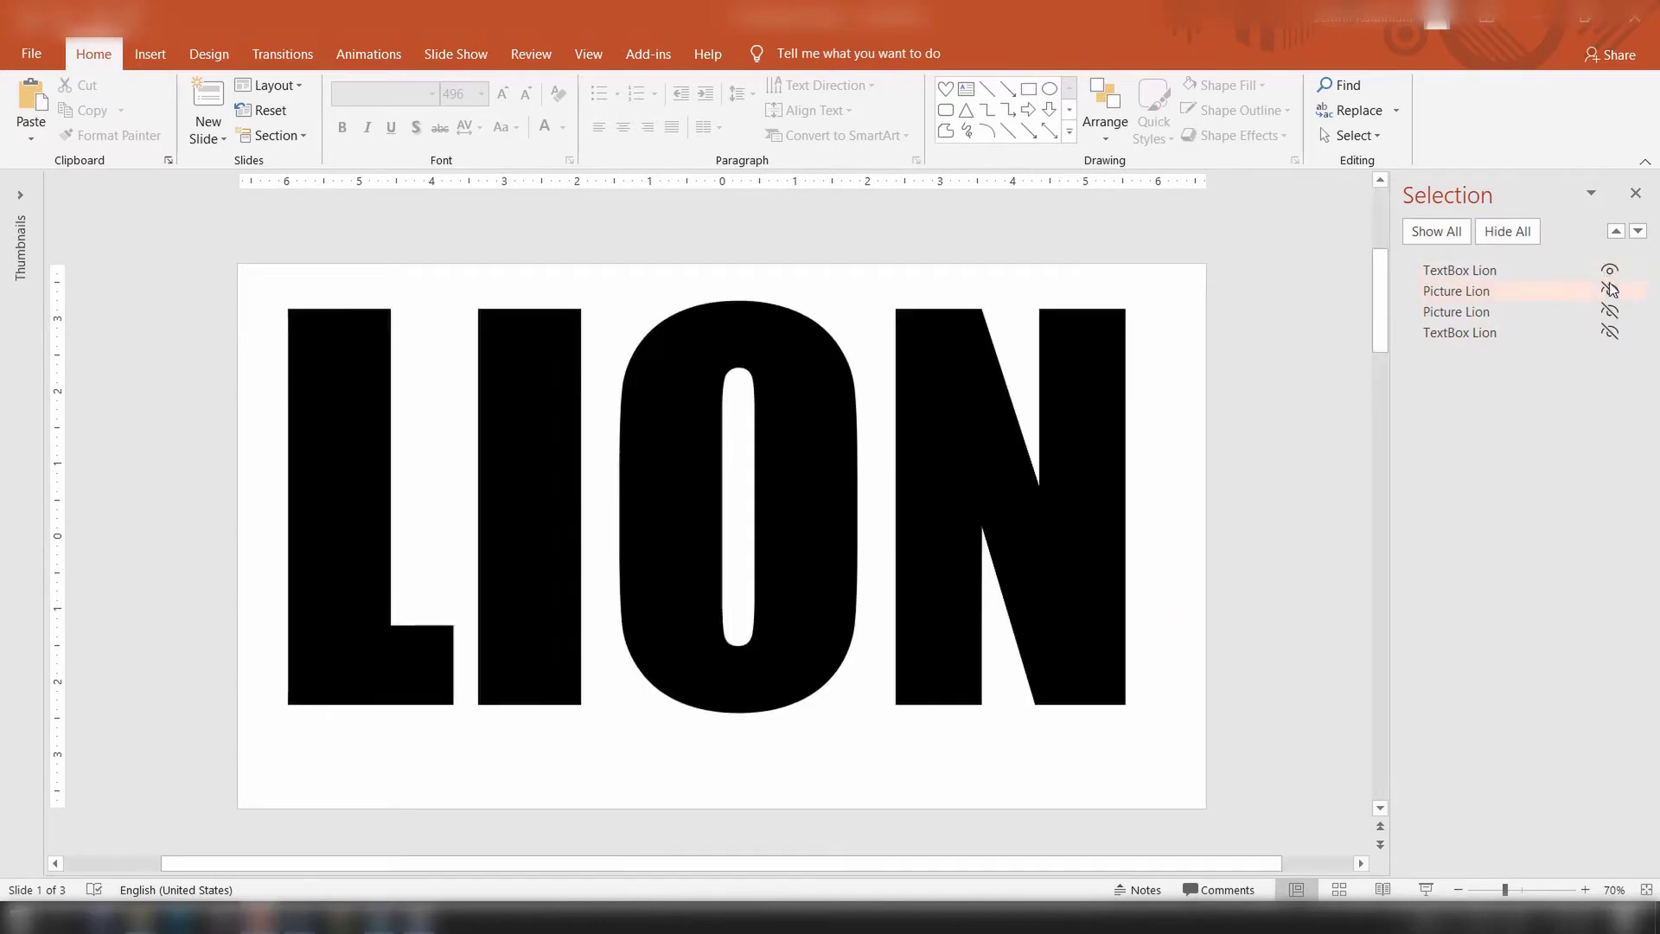
pyautogui.click(1610, 291)
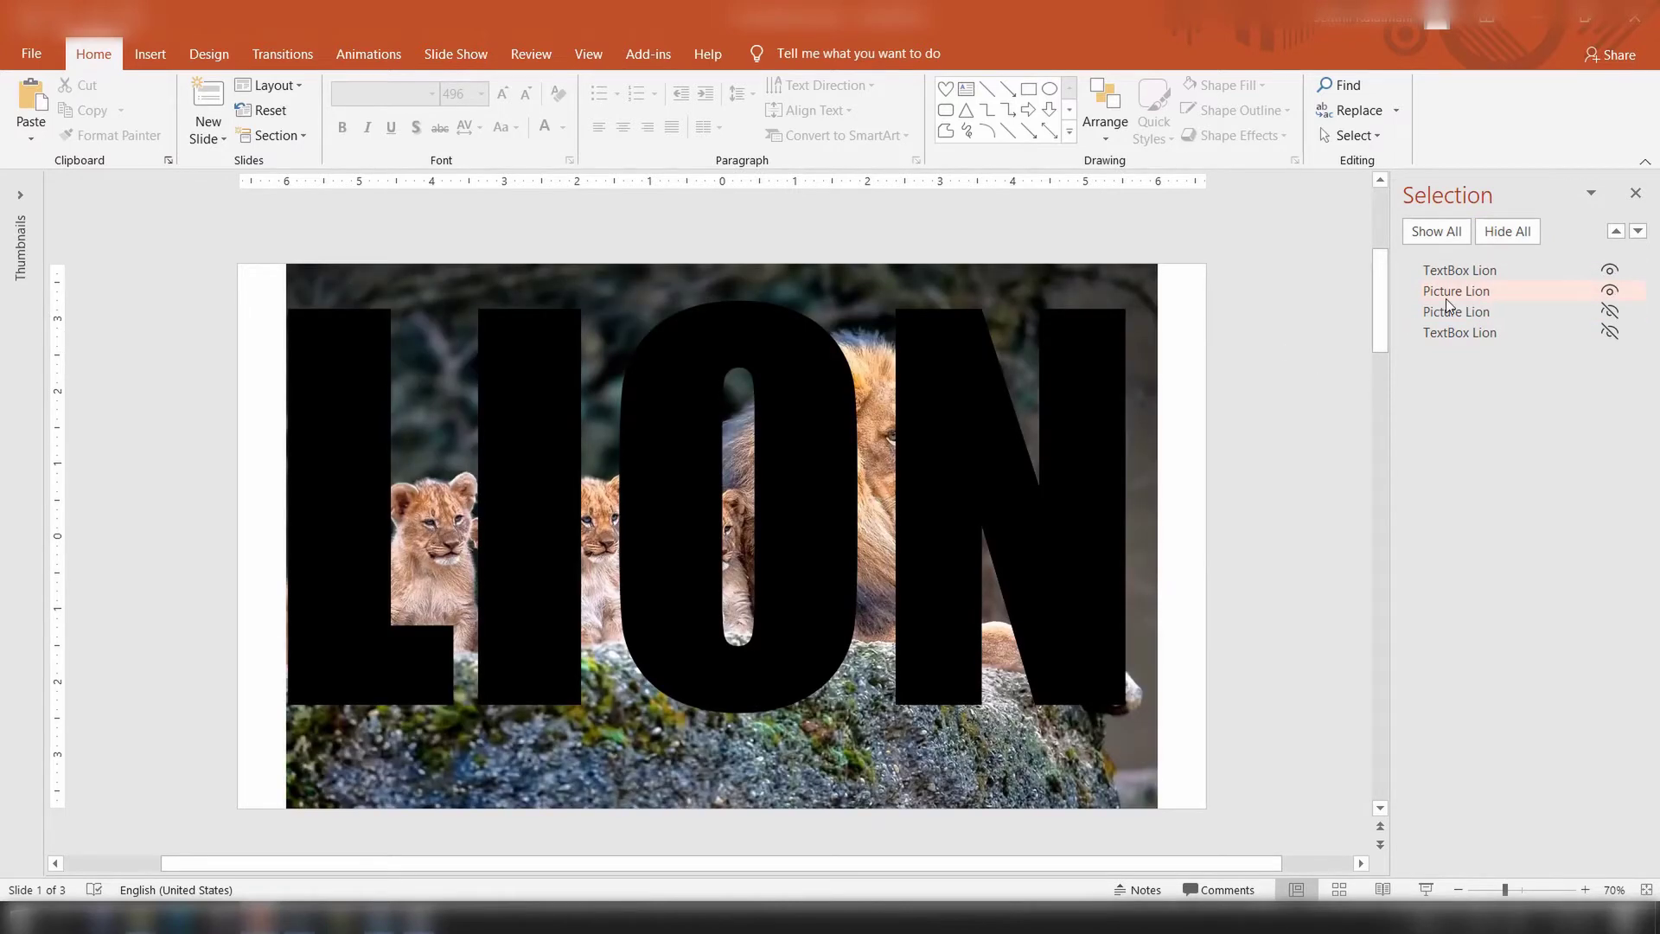
# - Select Picture Lion with TextBox Lion and apply Merge Shapes > Fragment to split the photo
pyautogui.click(1447, 299)
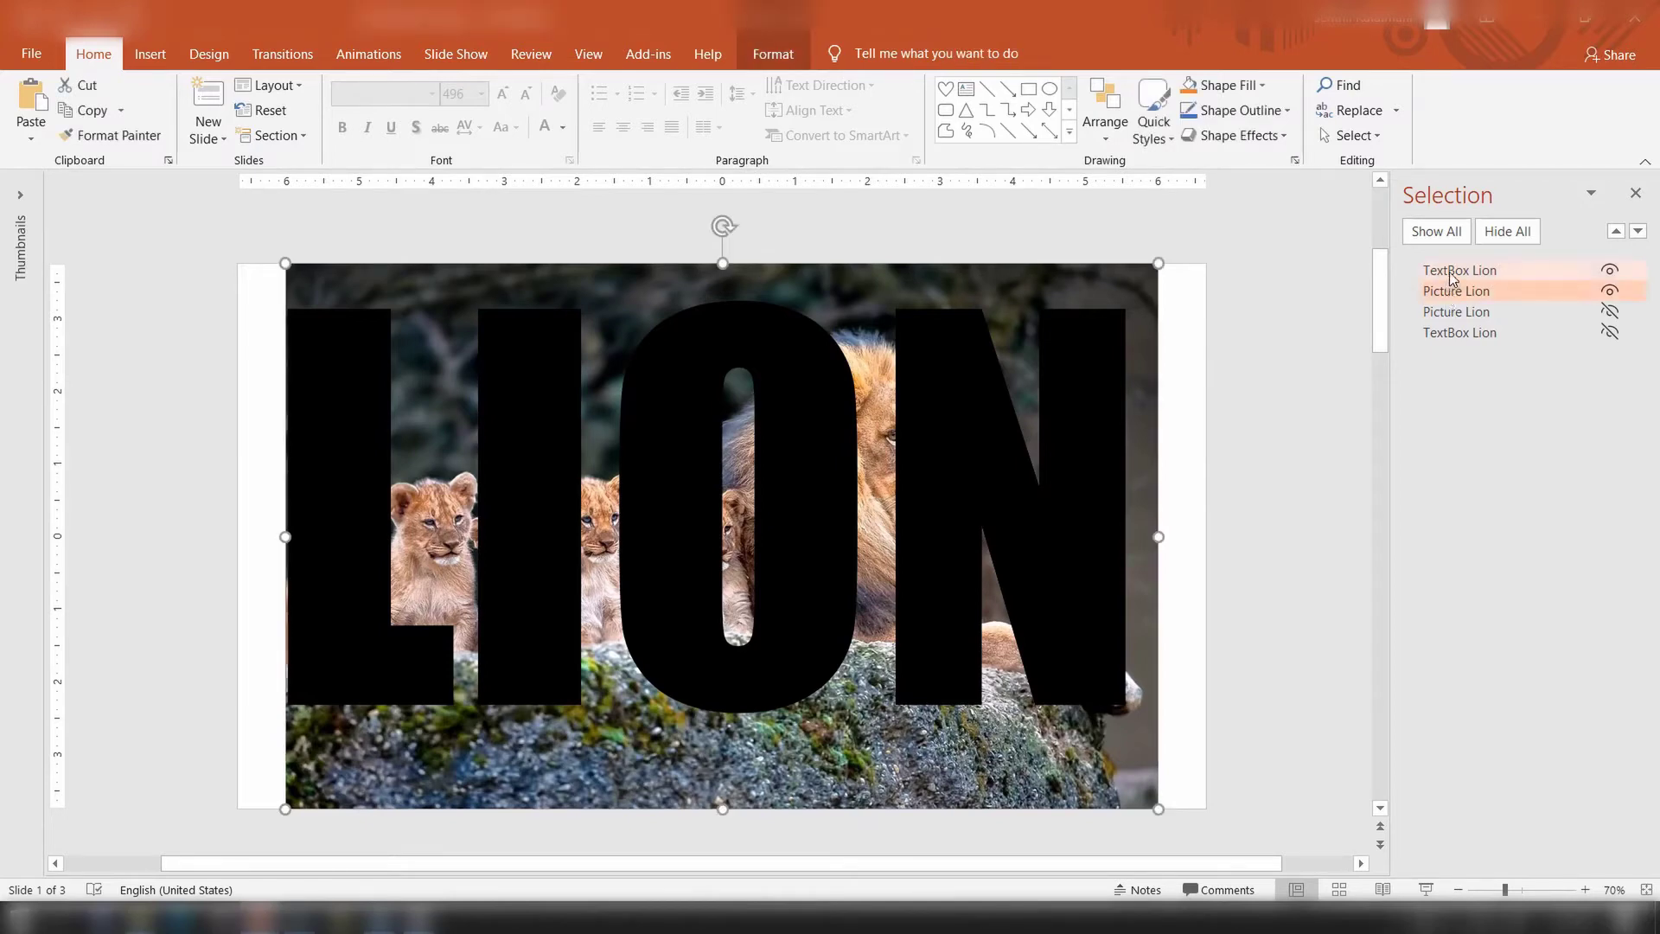
pyautogui.keyDown('ctrl'); pyautogui.click(1450, 274); pyautogui.keyUp('ctrl')
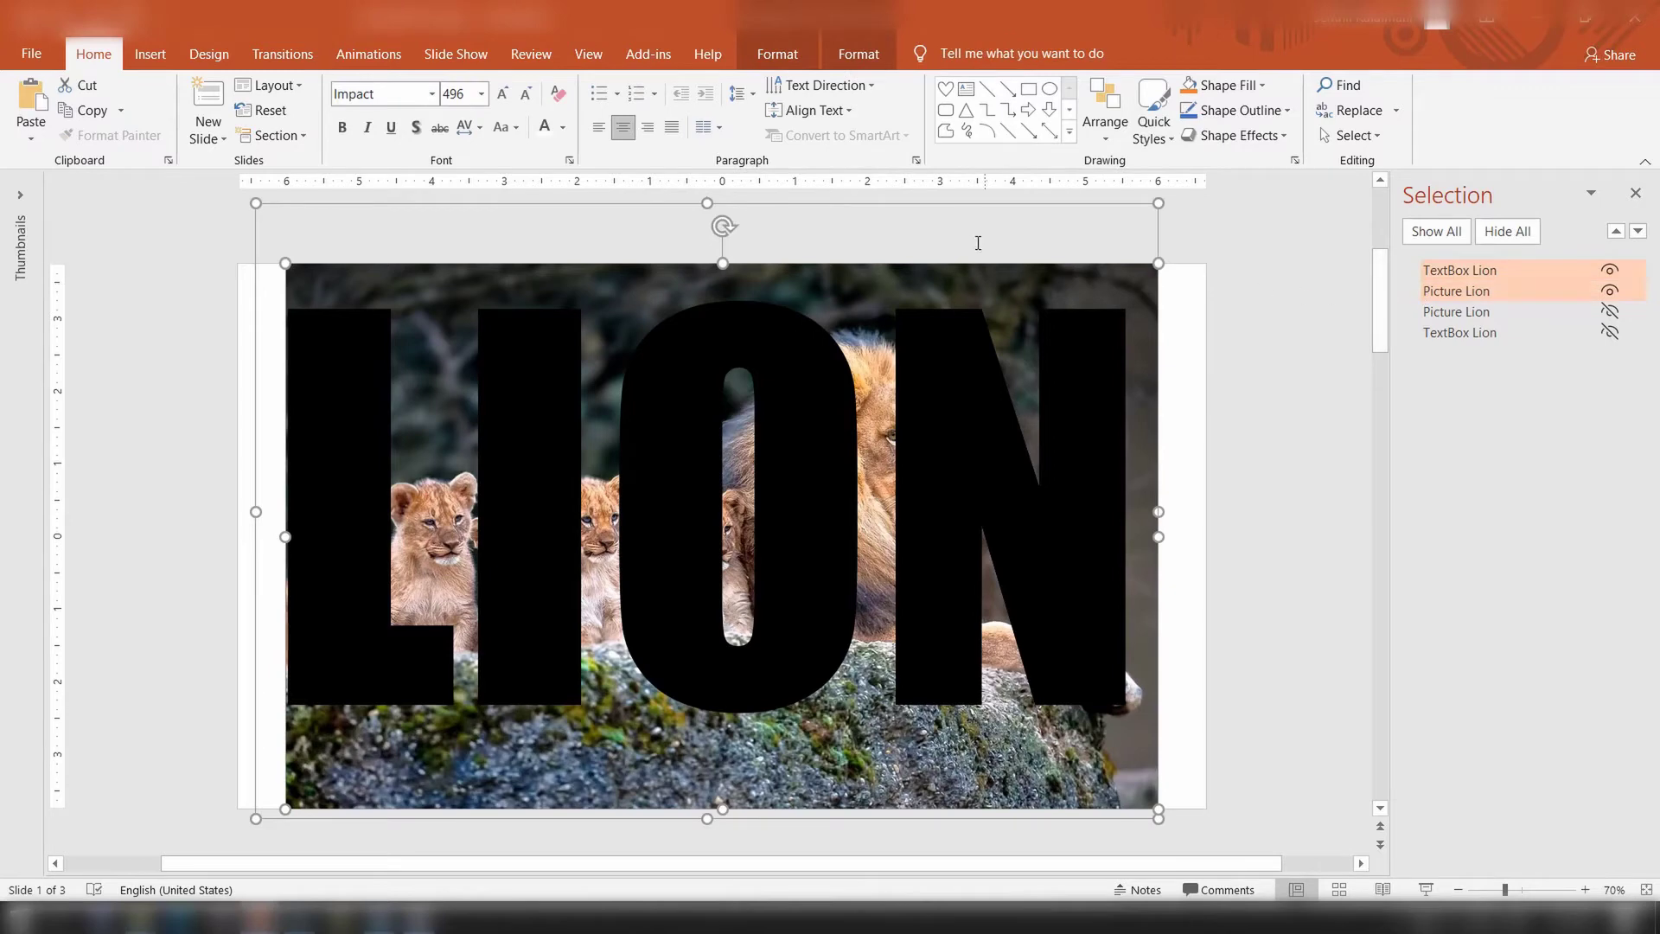
pyautogui.click(757, 56)
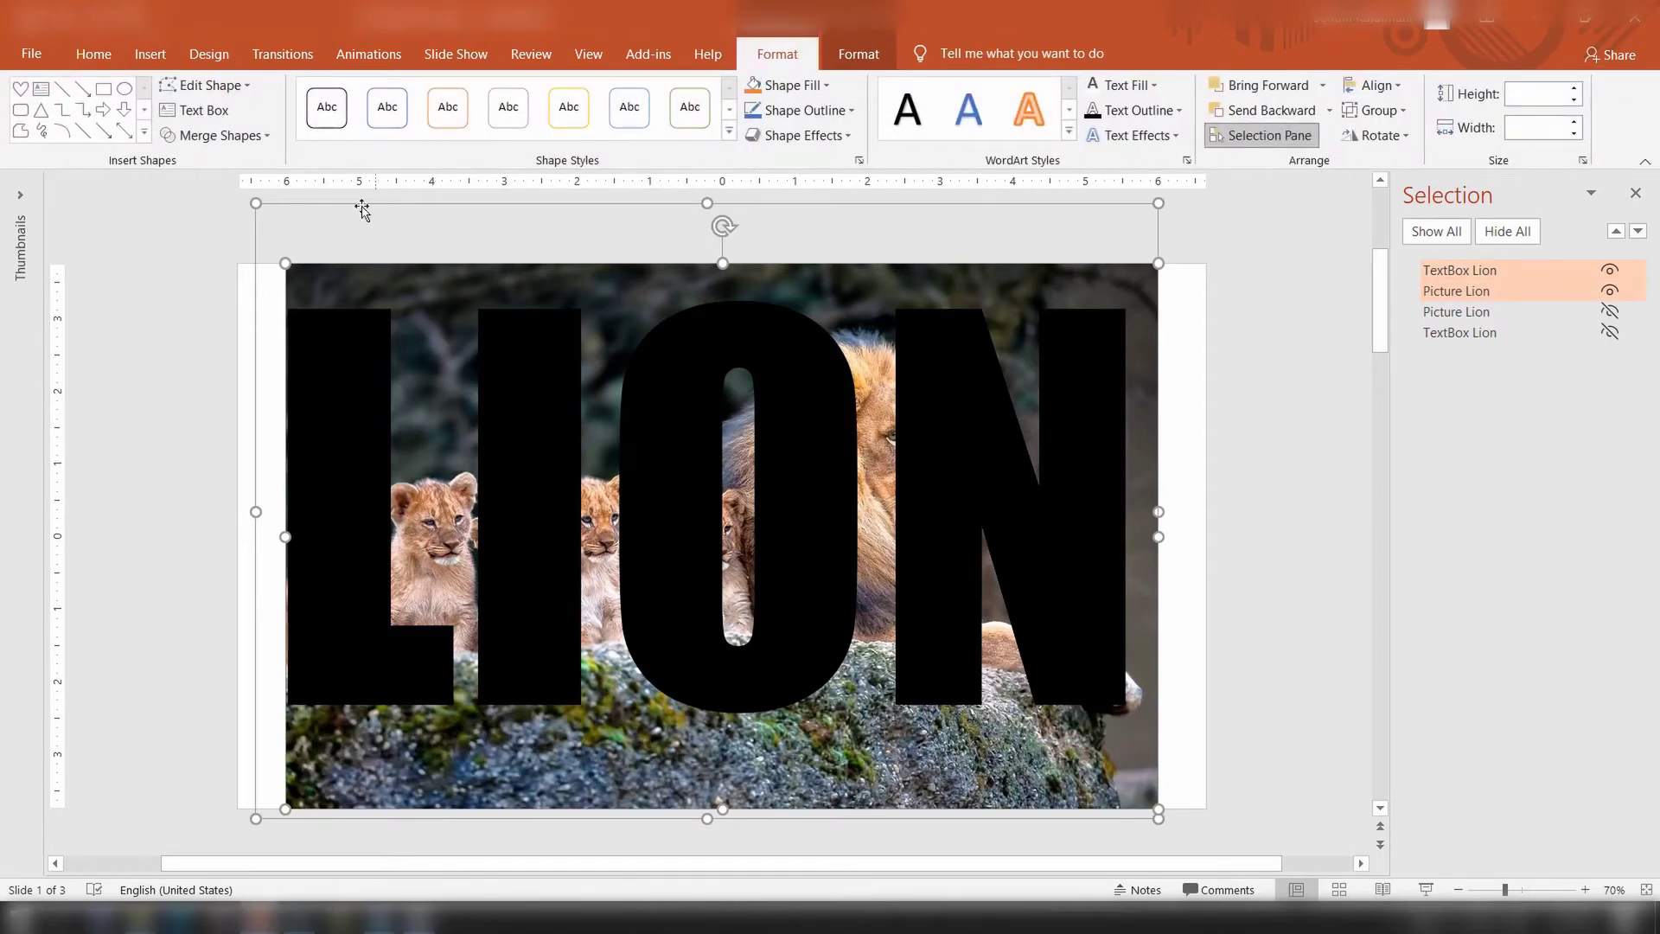
pyautogui.click(259, 140)
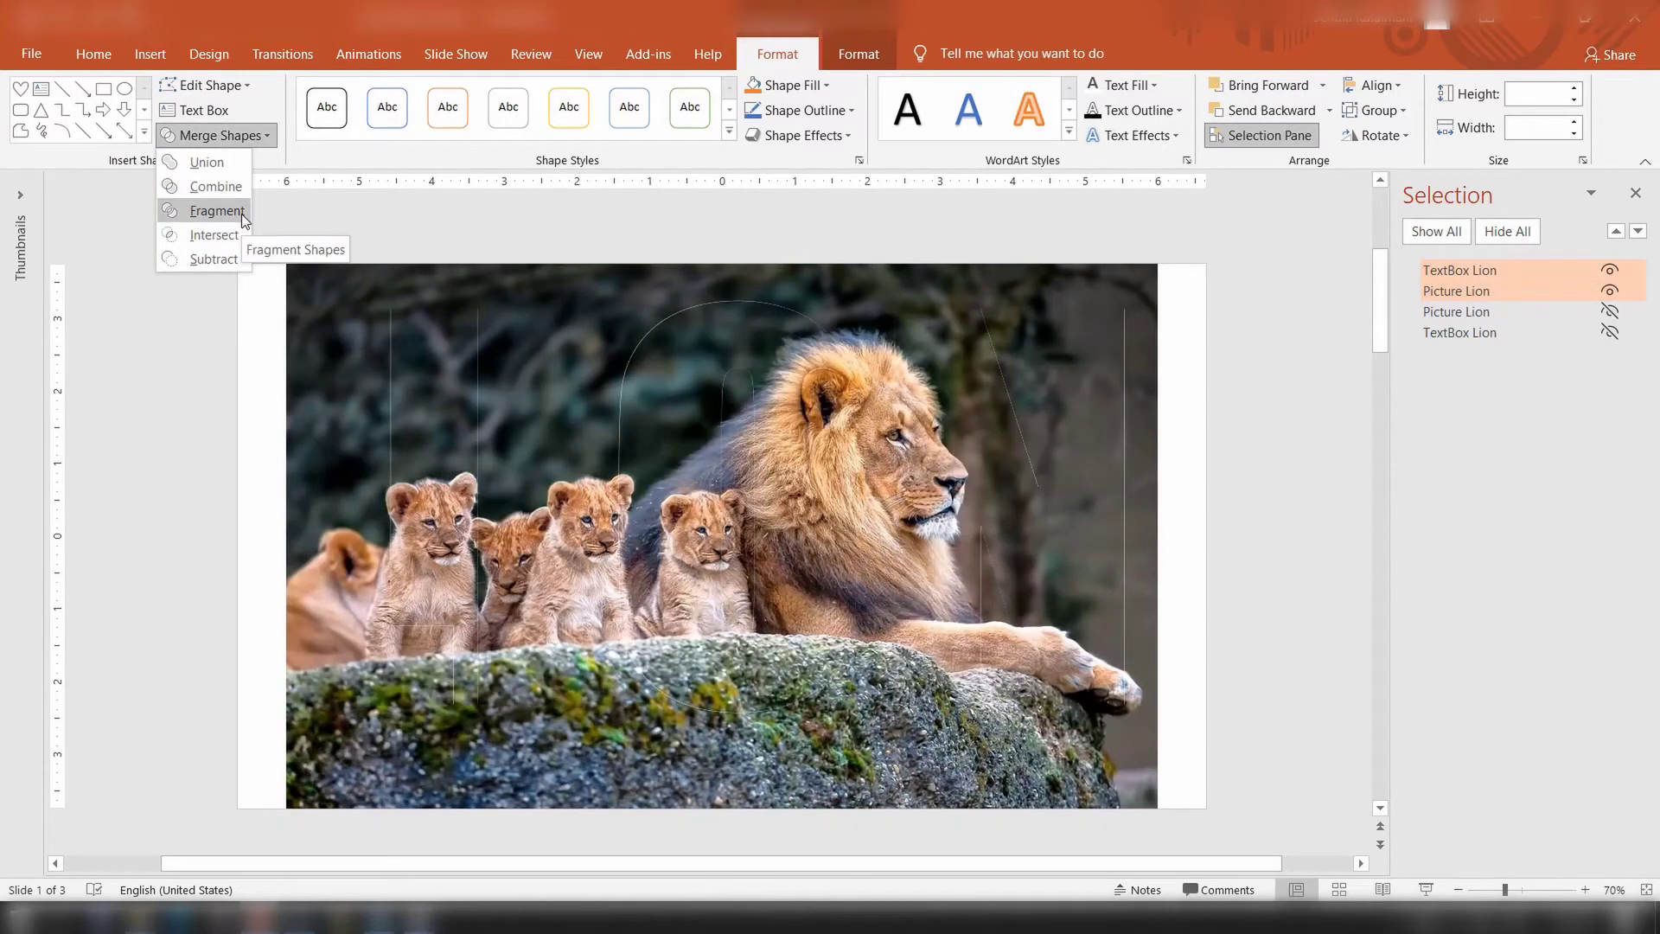
pyautogui.click(241, 214)
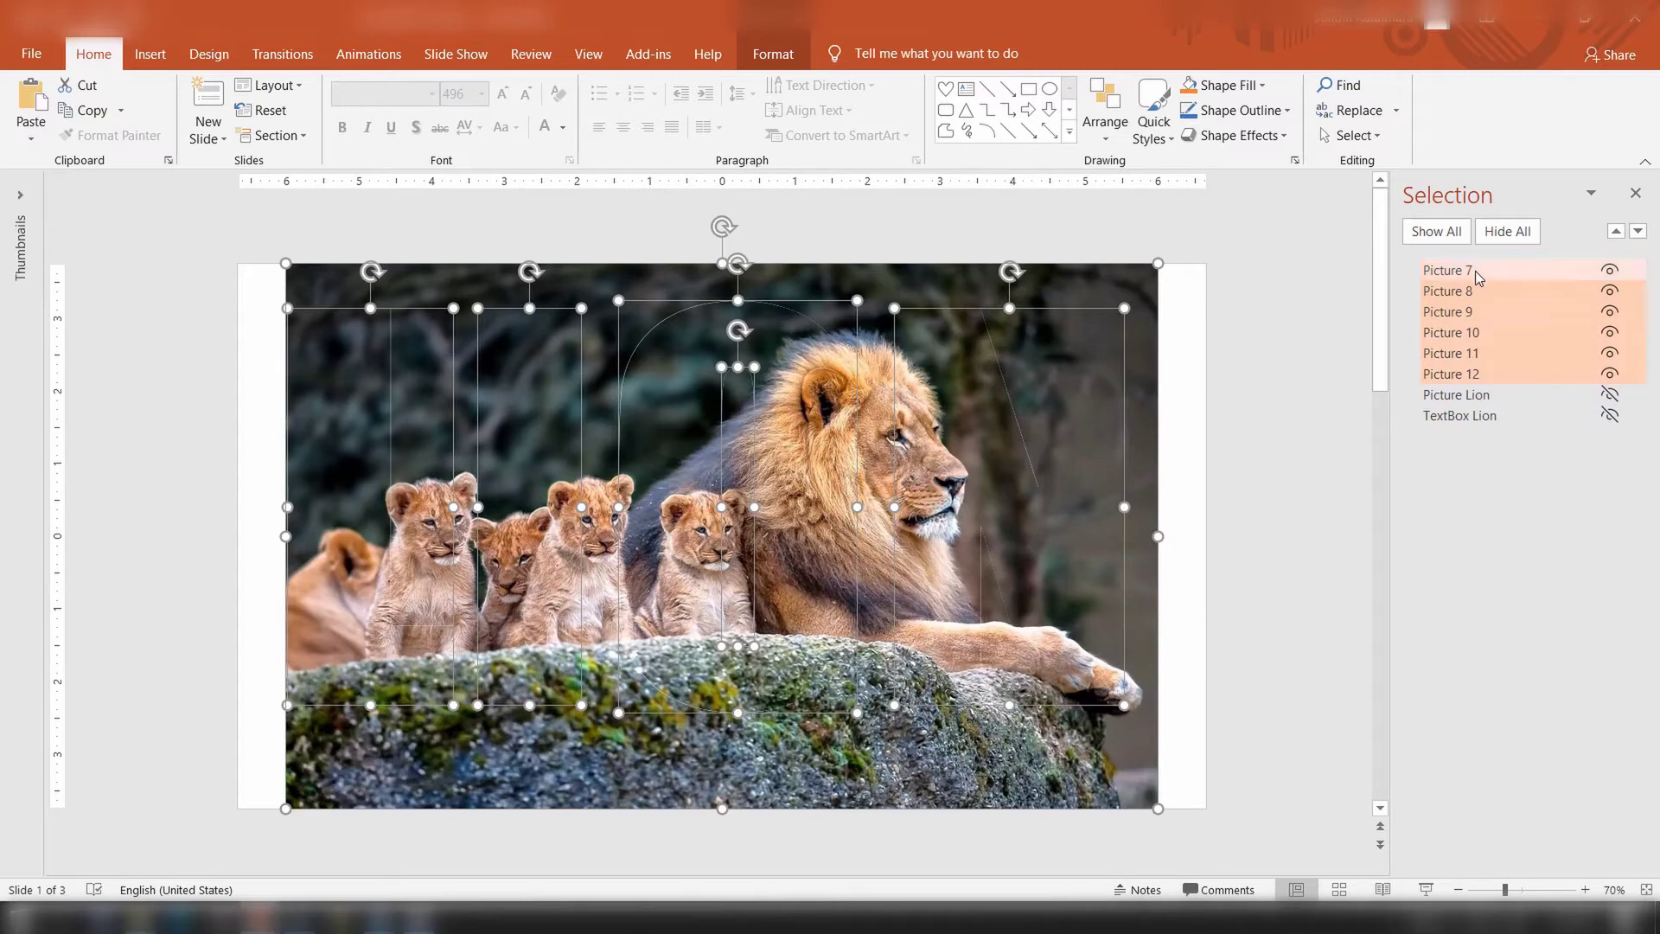
pyautogui.click(1314, 284)
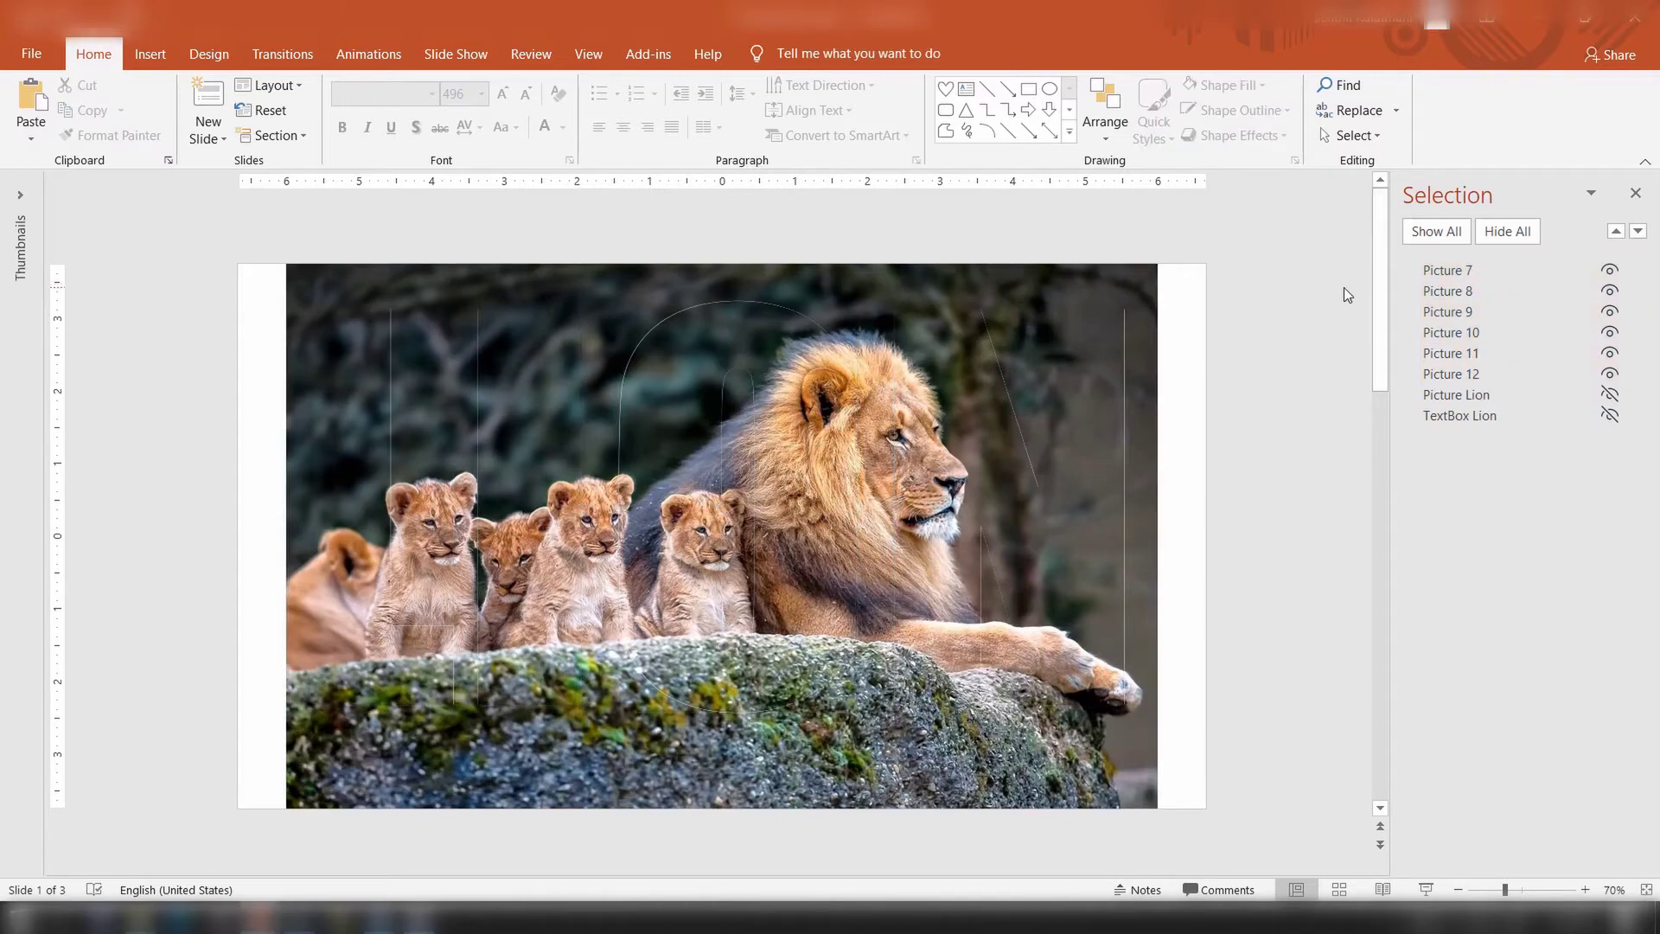
# - Delete the photo piece surrounding the letters and the thin piece inside the O
pyautogui.click(1129, 287)
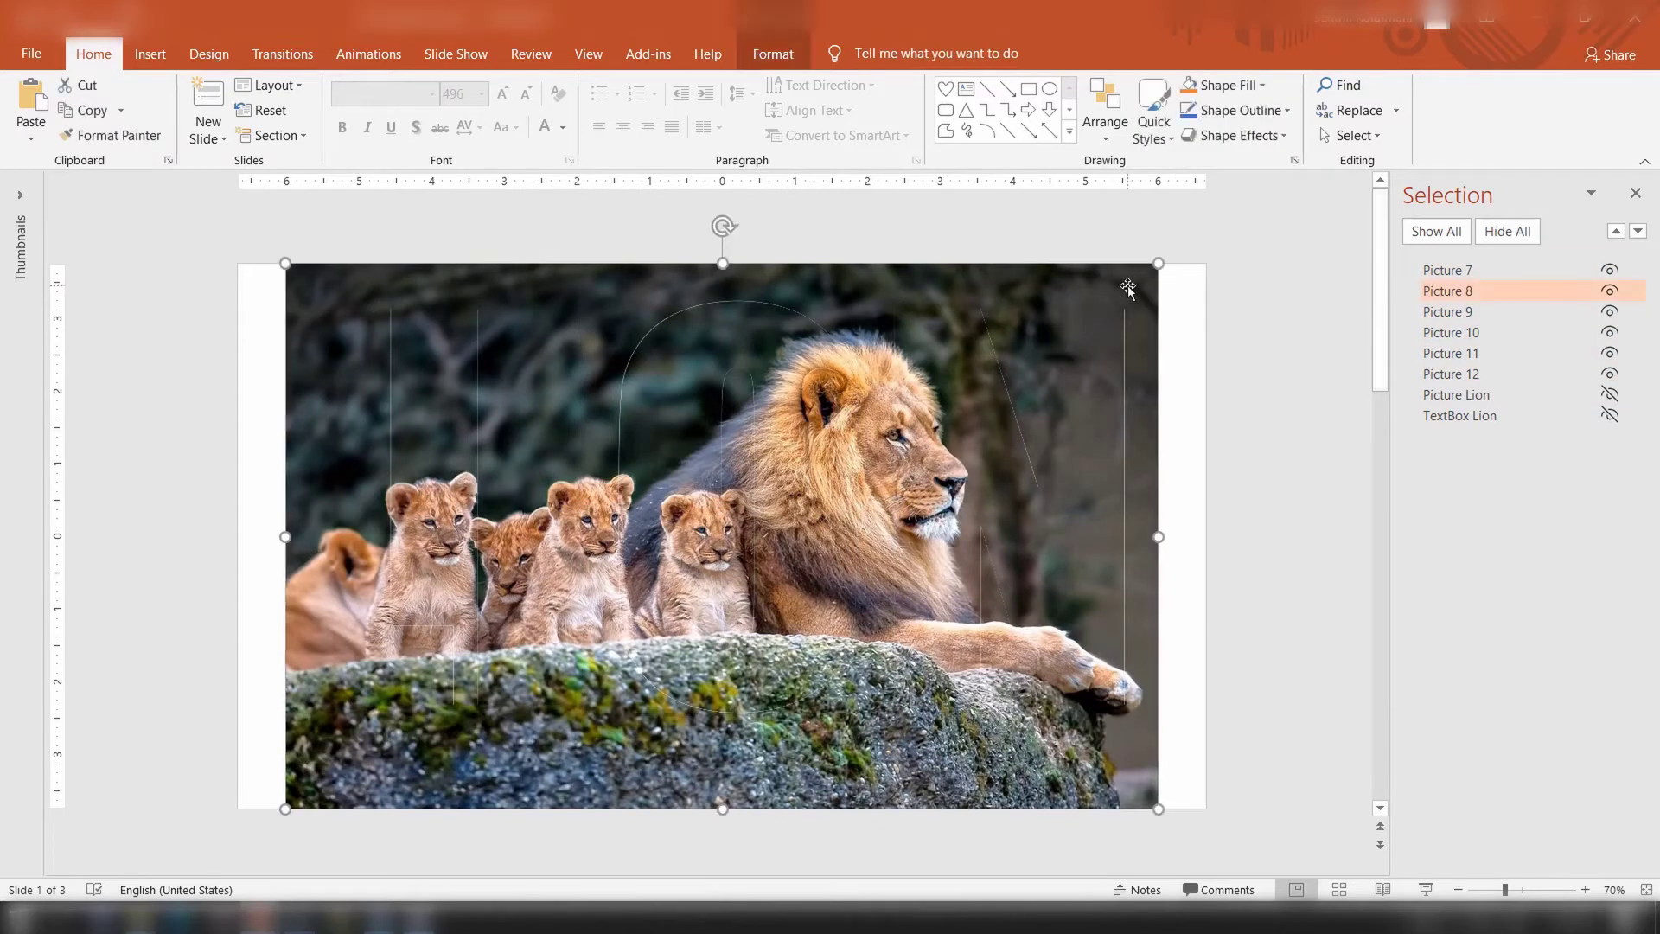
pyautogui.press('Delete')
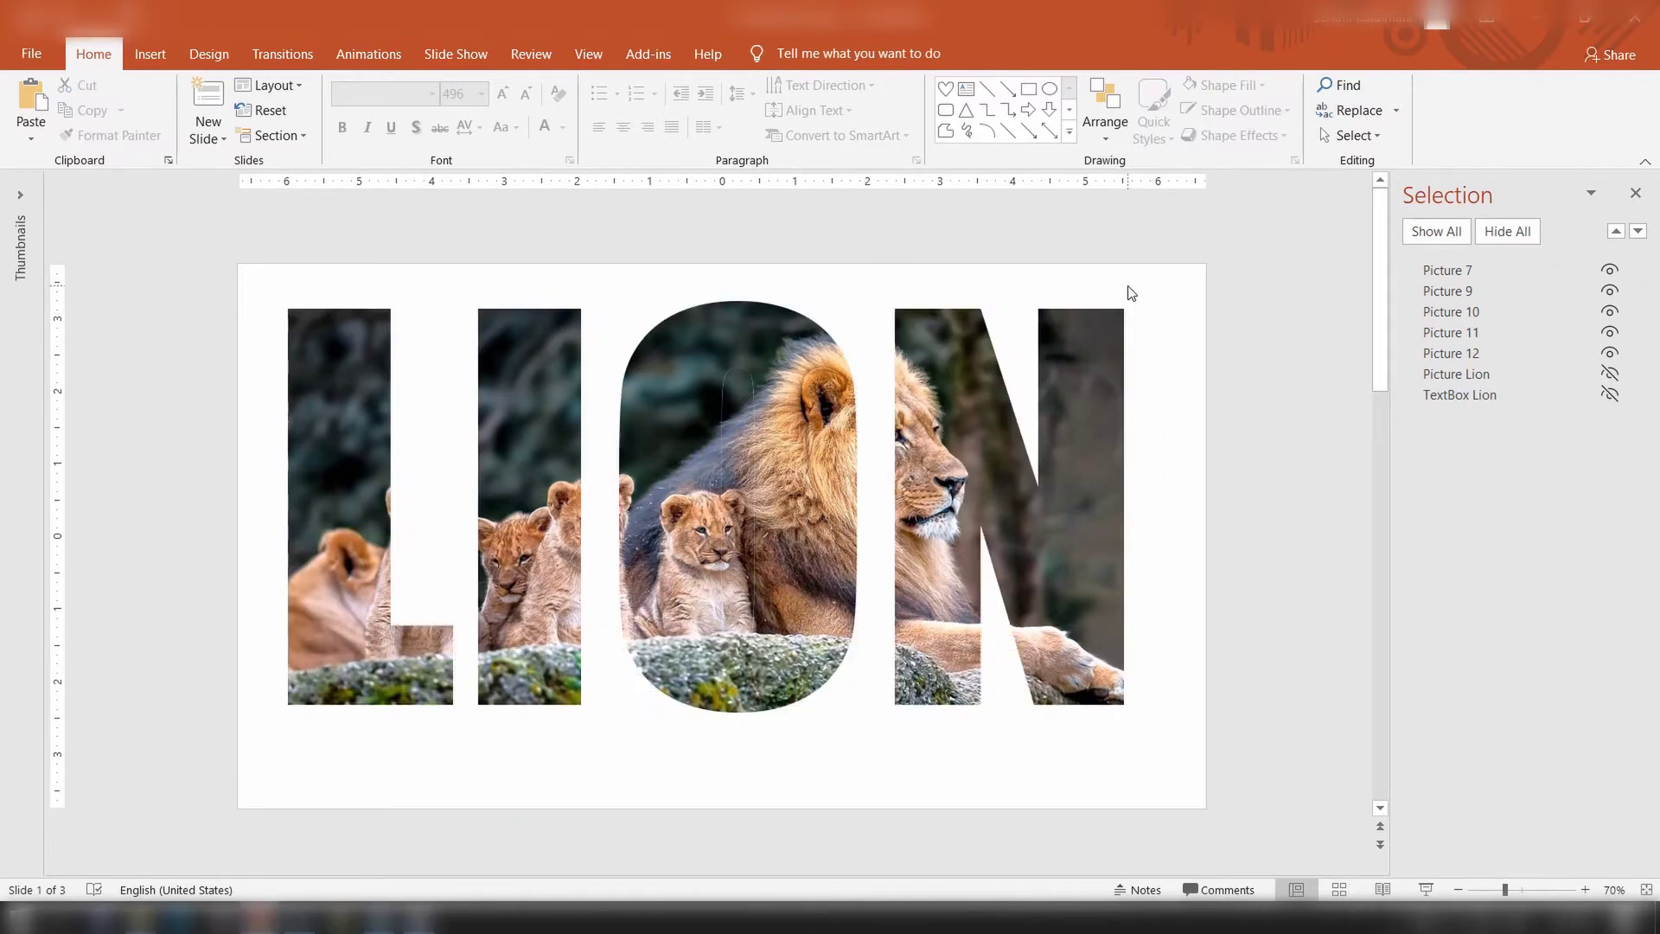
pyautogui.click(732, 424)
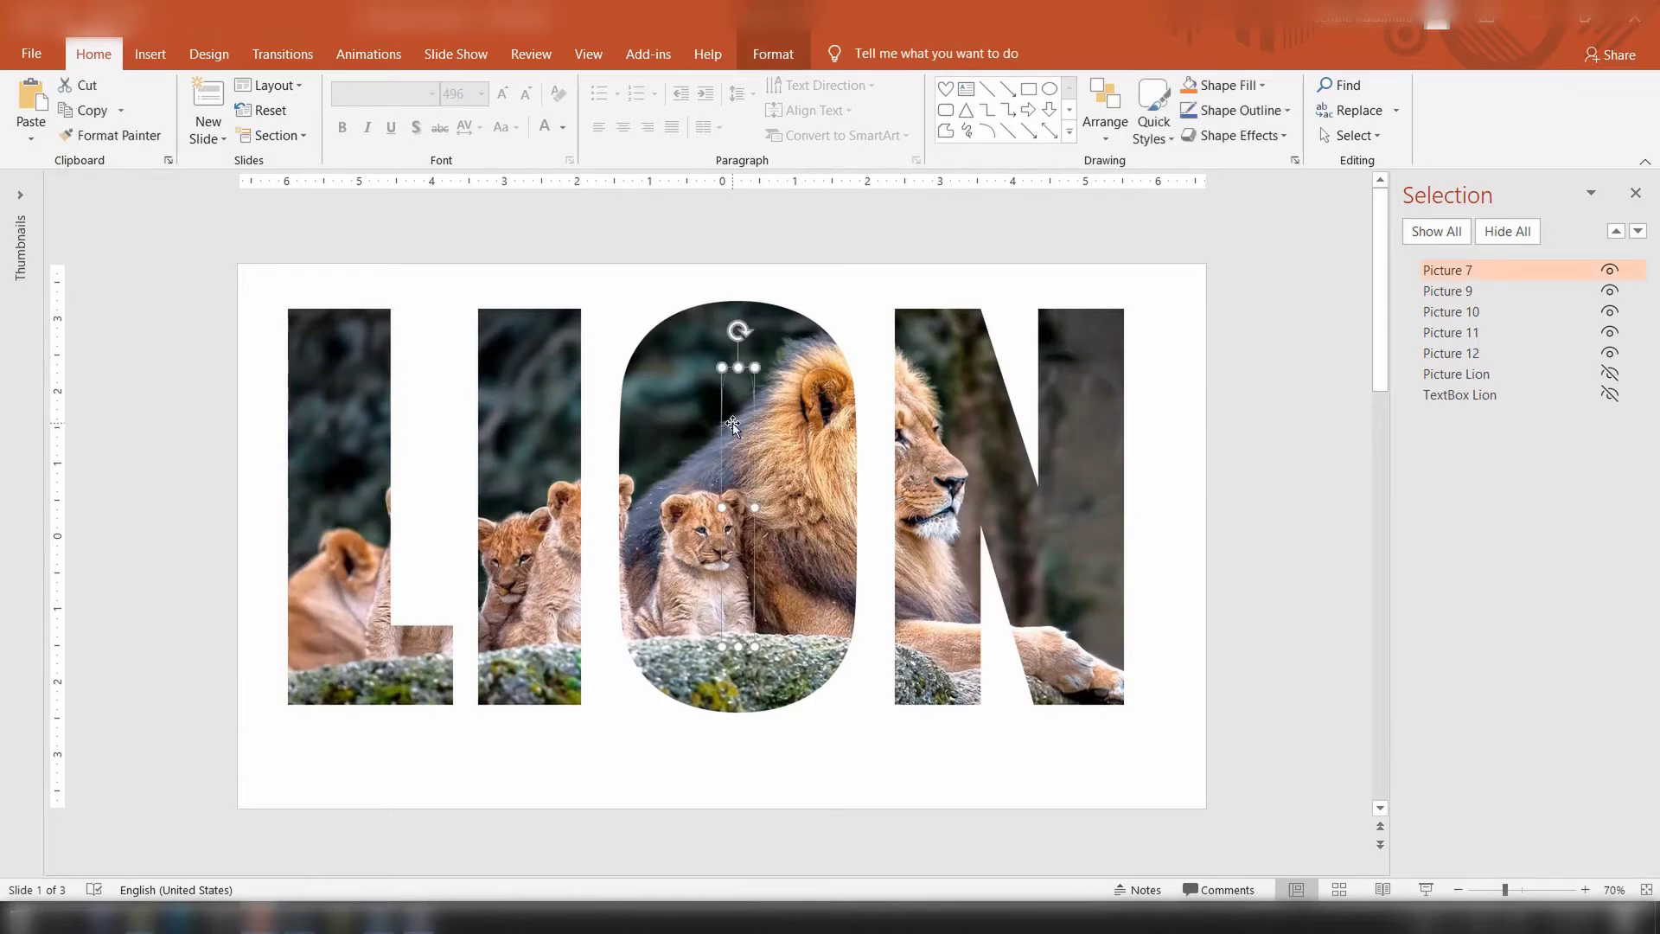
pyautogui.press('Delete')
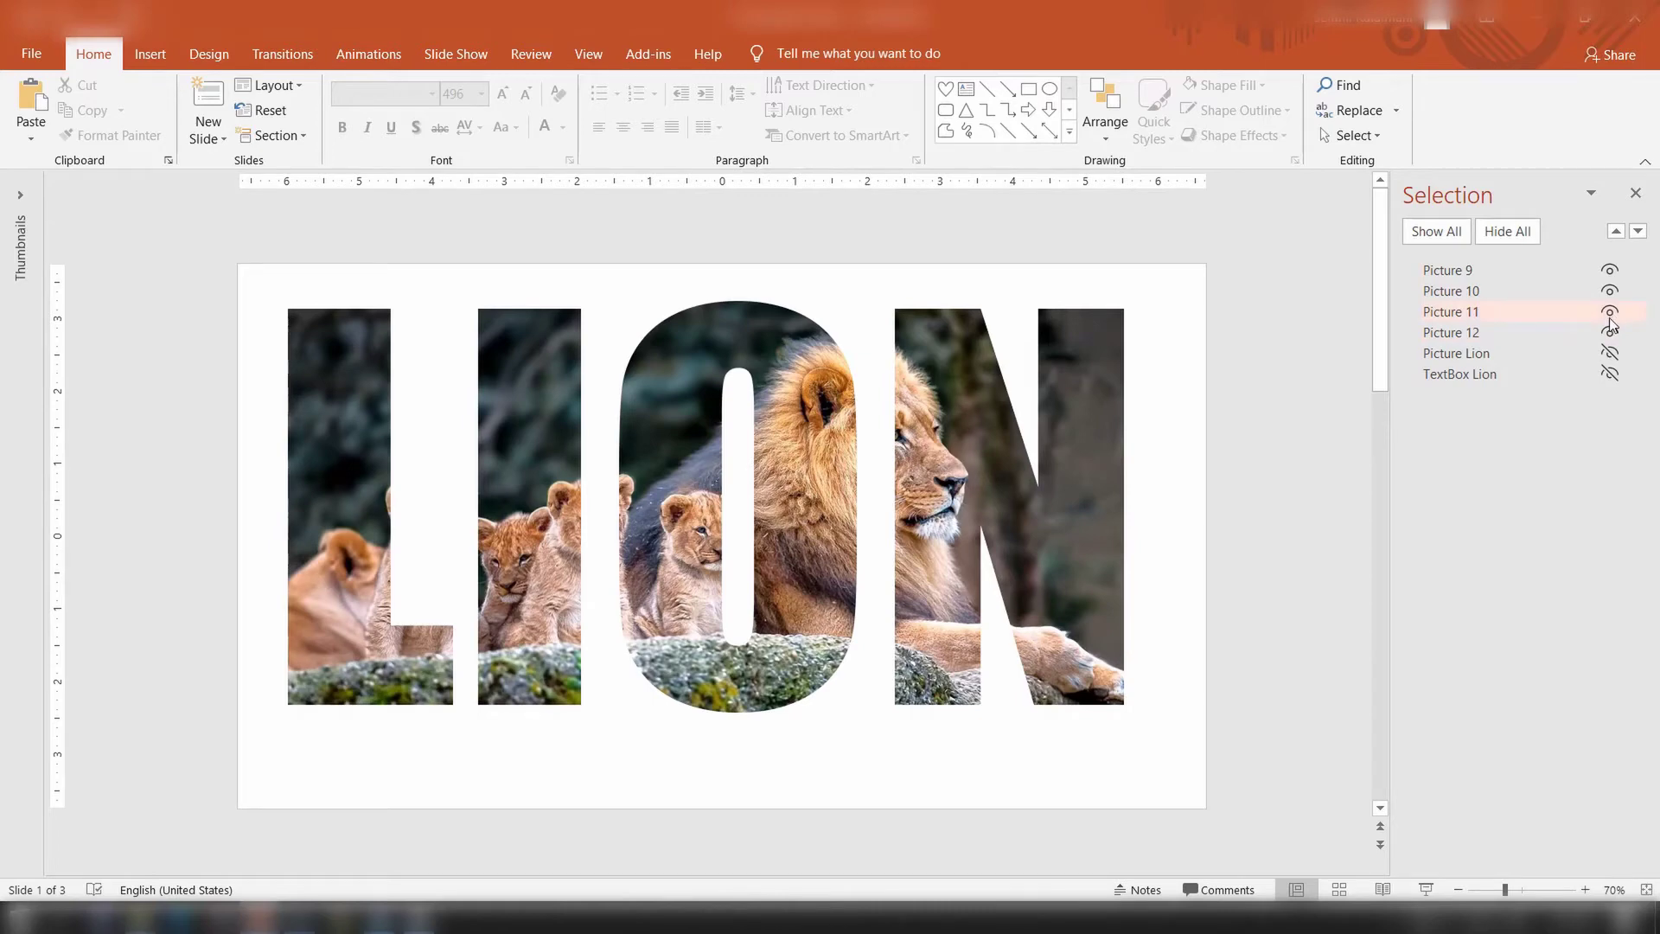
# - Show only the intact lion photo and start Remove Background, widening the keep area to the left edge and paw
pyautogui.click(1509, 231)
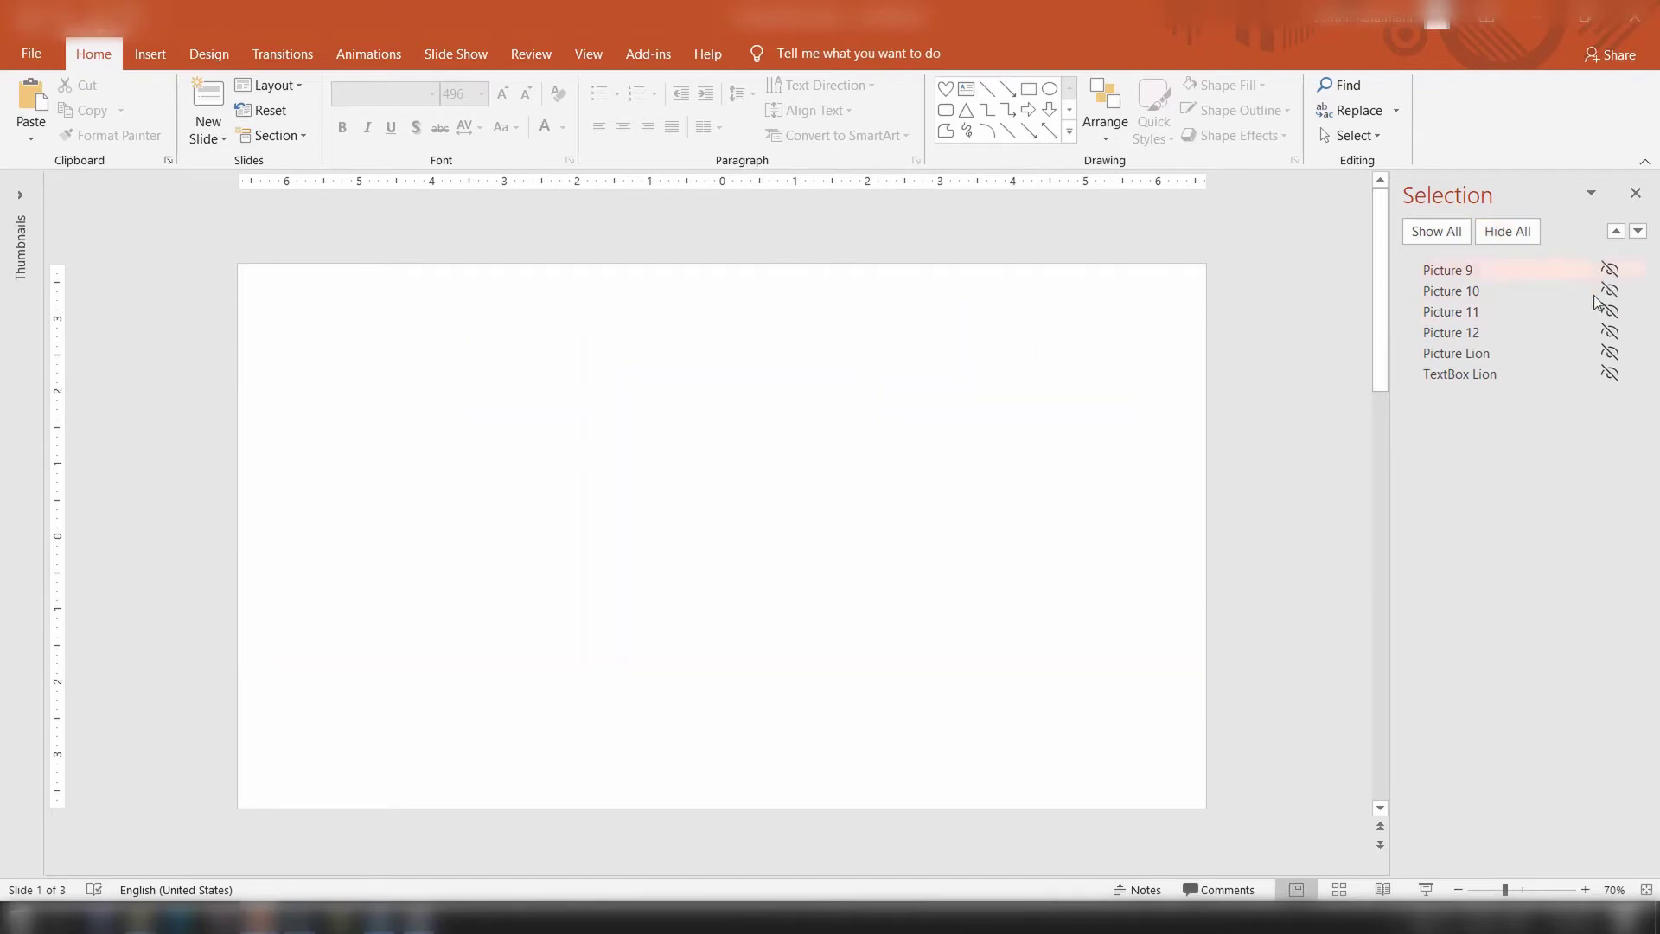
pyautogui.click(1546, 353)
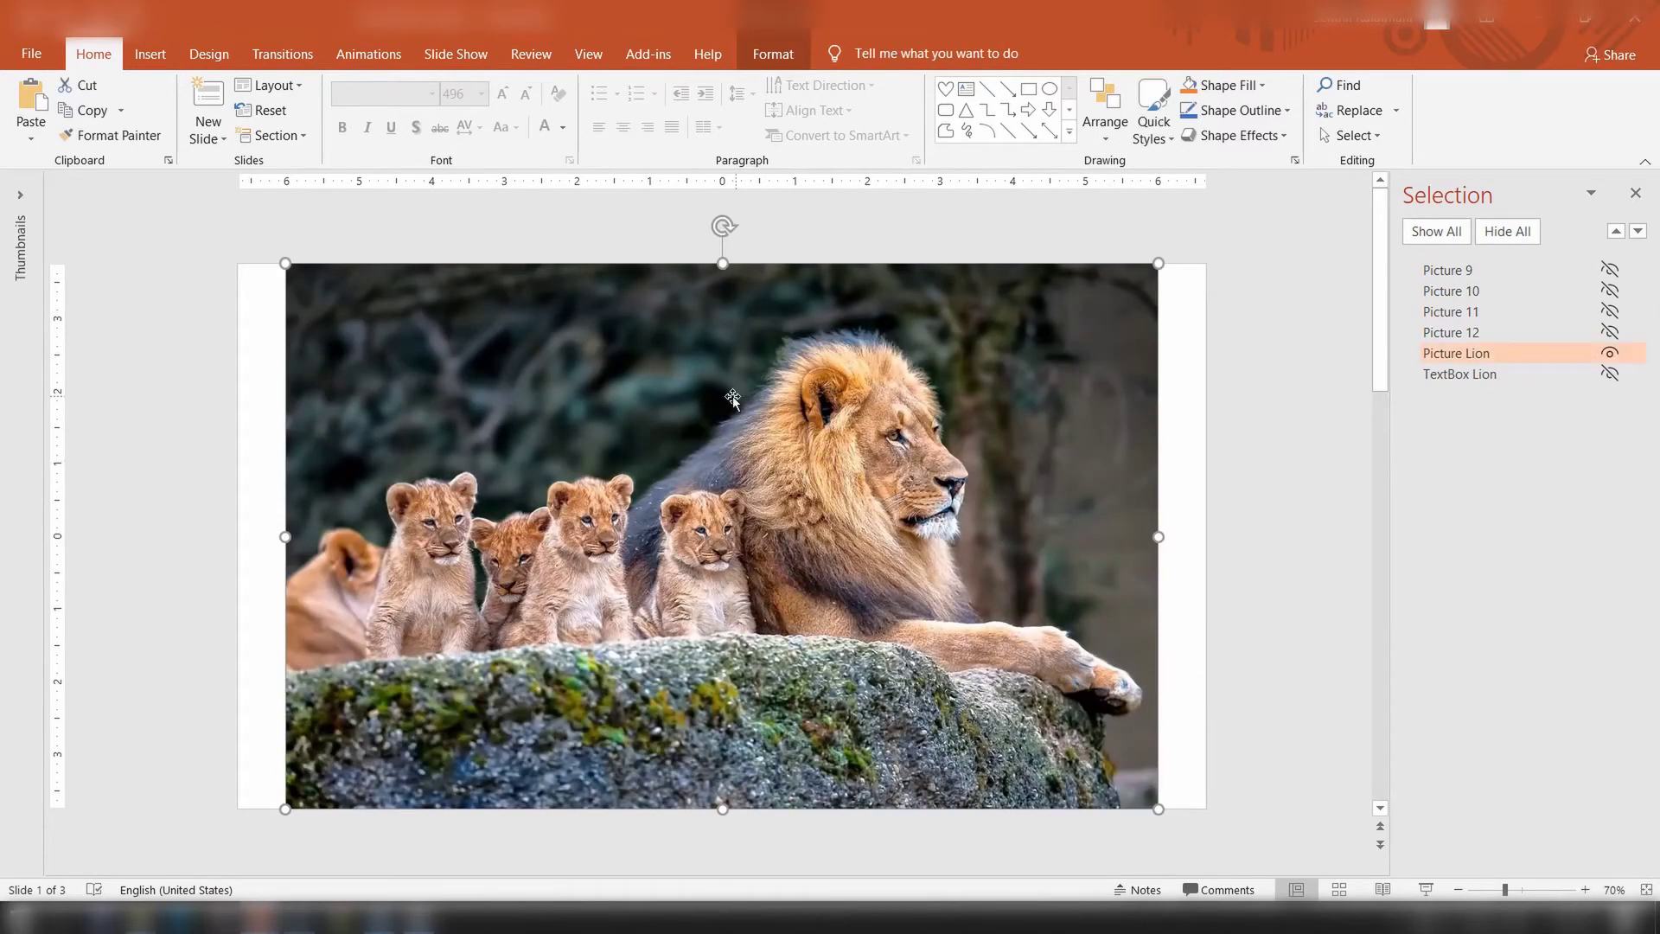
pyautogui.click(772, 55)
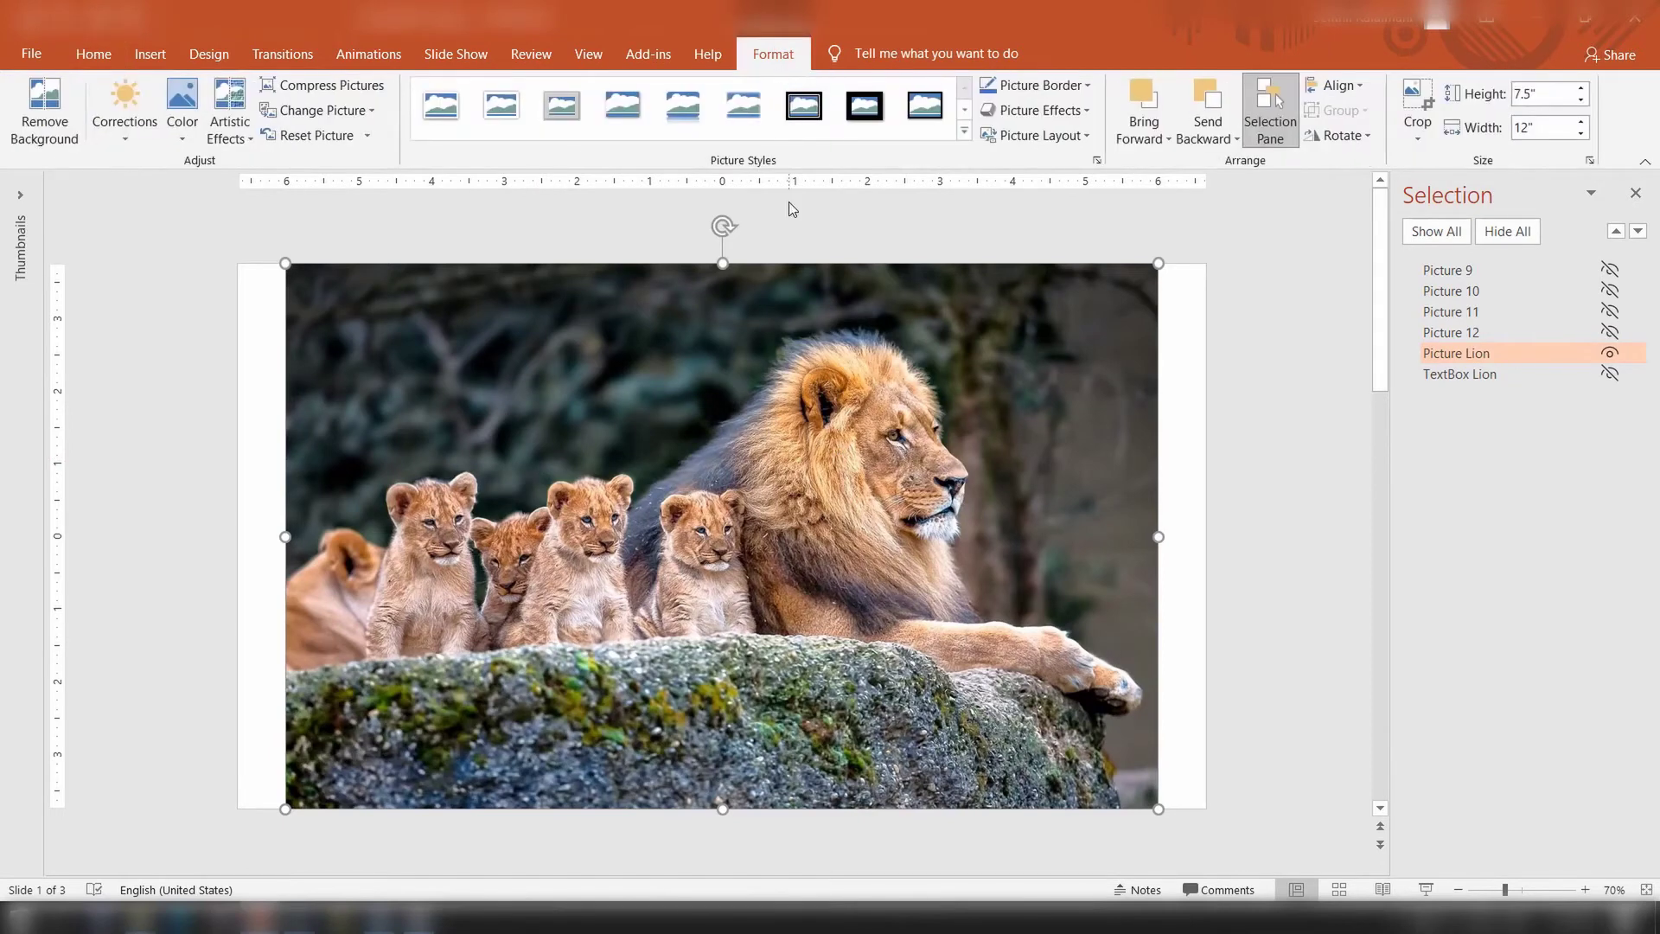
pyautogui.click(44, 108)
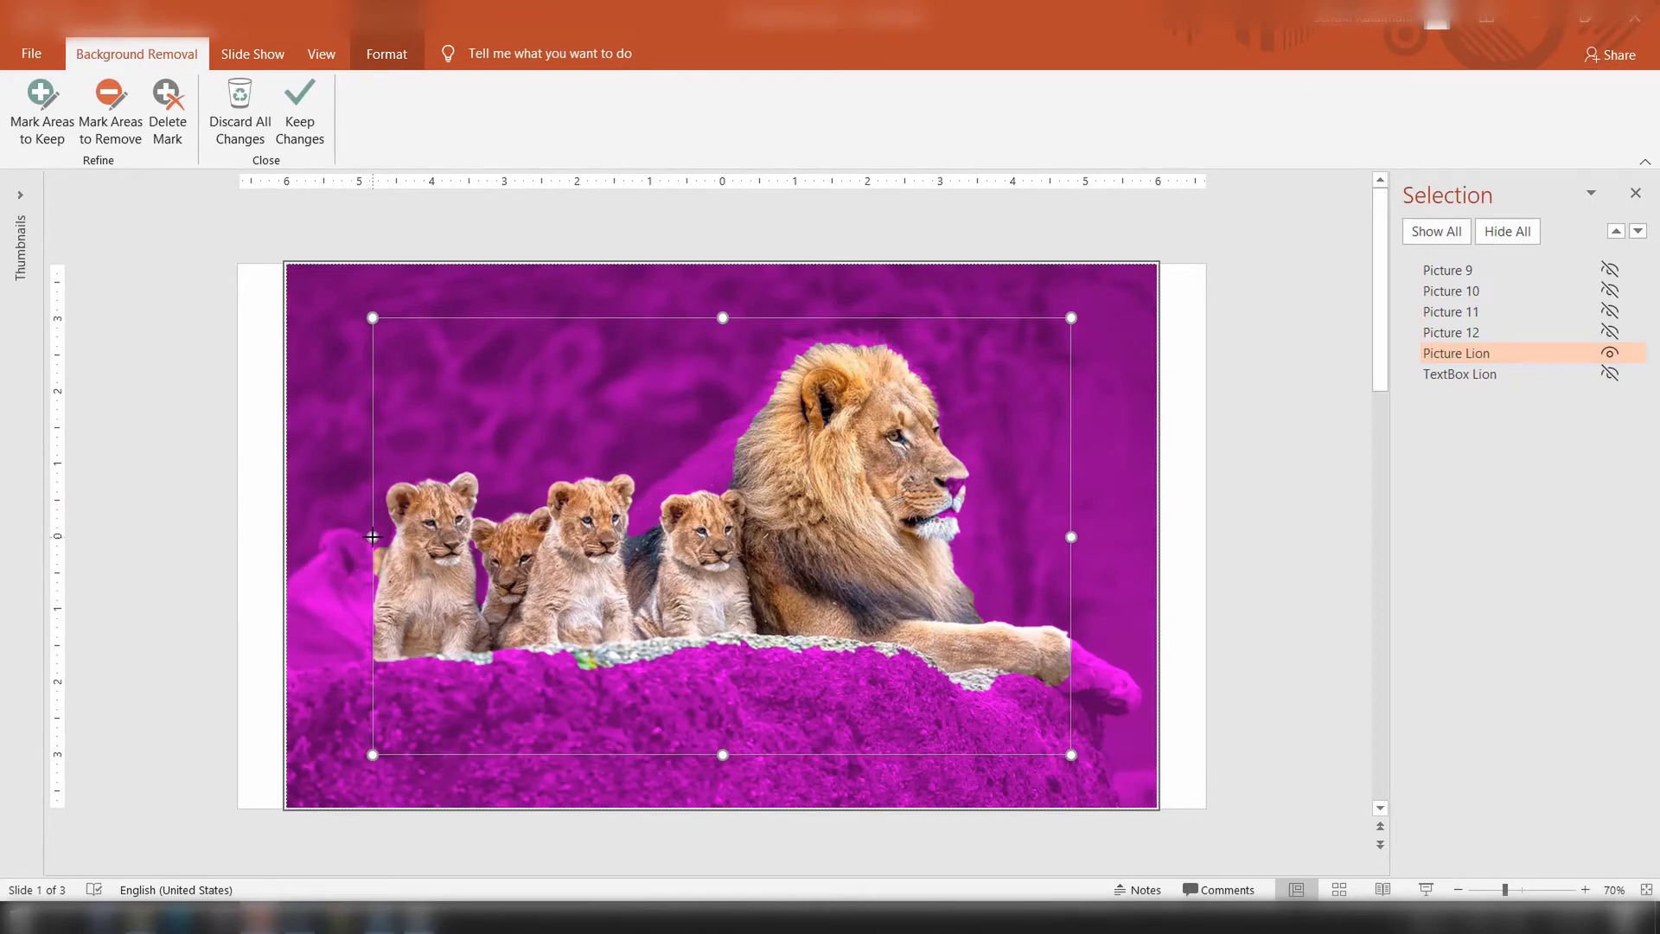
pyautogui.moveTo(371, 536); pyautogui.dragTo(283, 537)
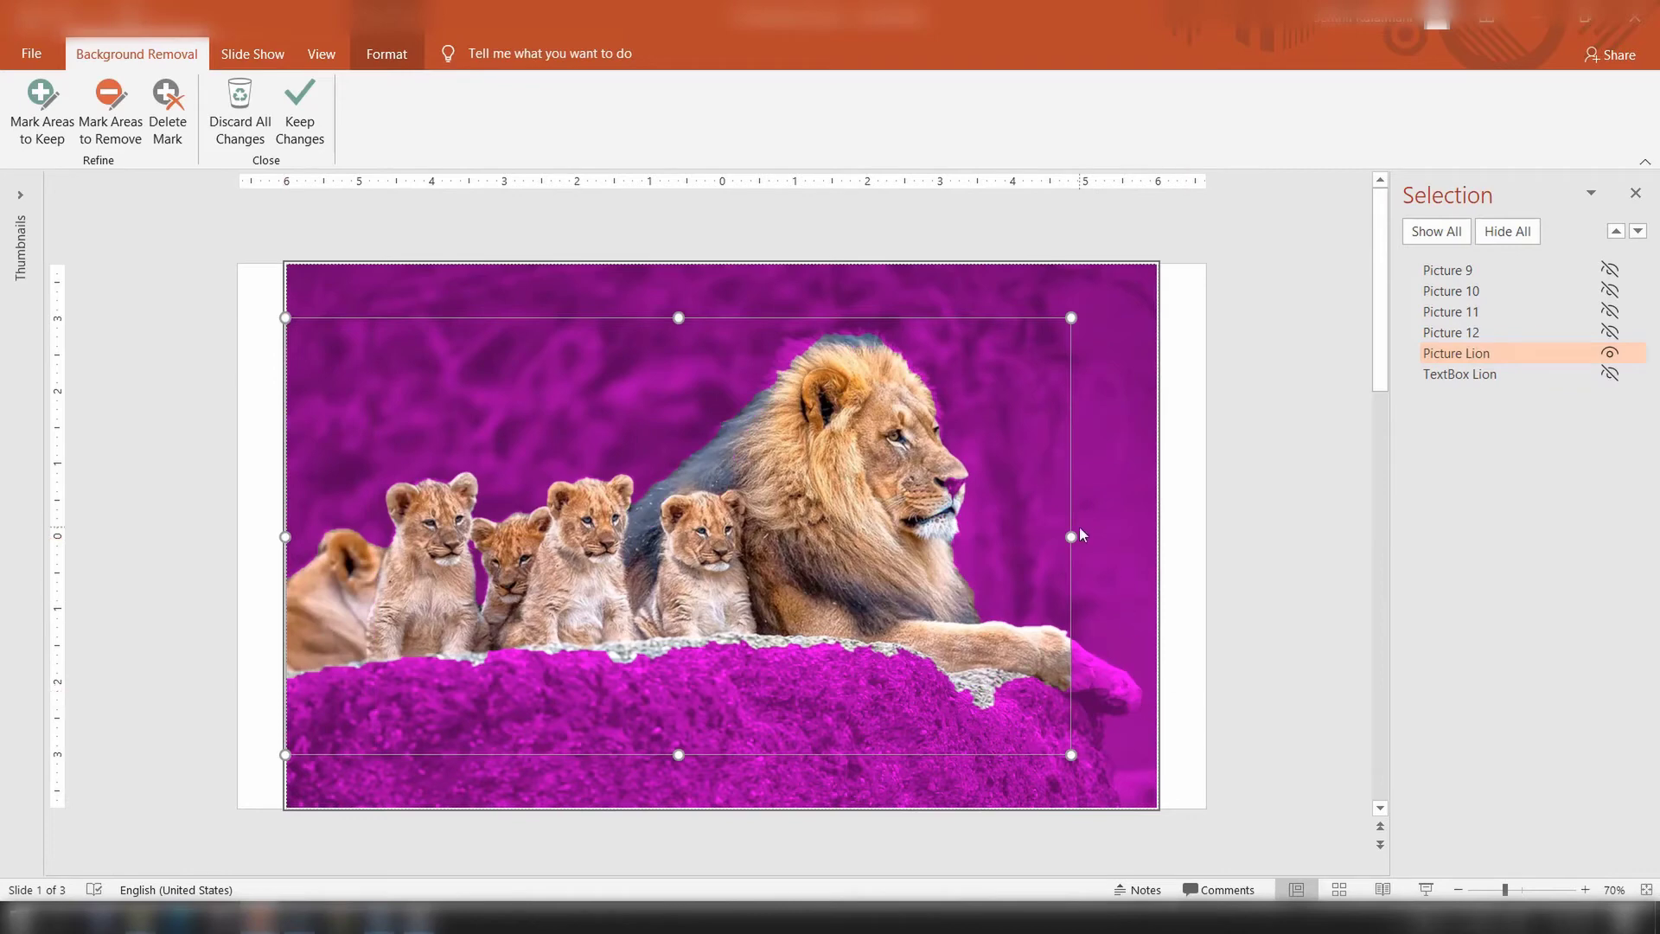
pyautogui.moveTo(1071, 537); pyautogui.dragTo(1146, 549)
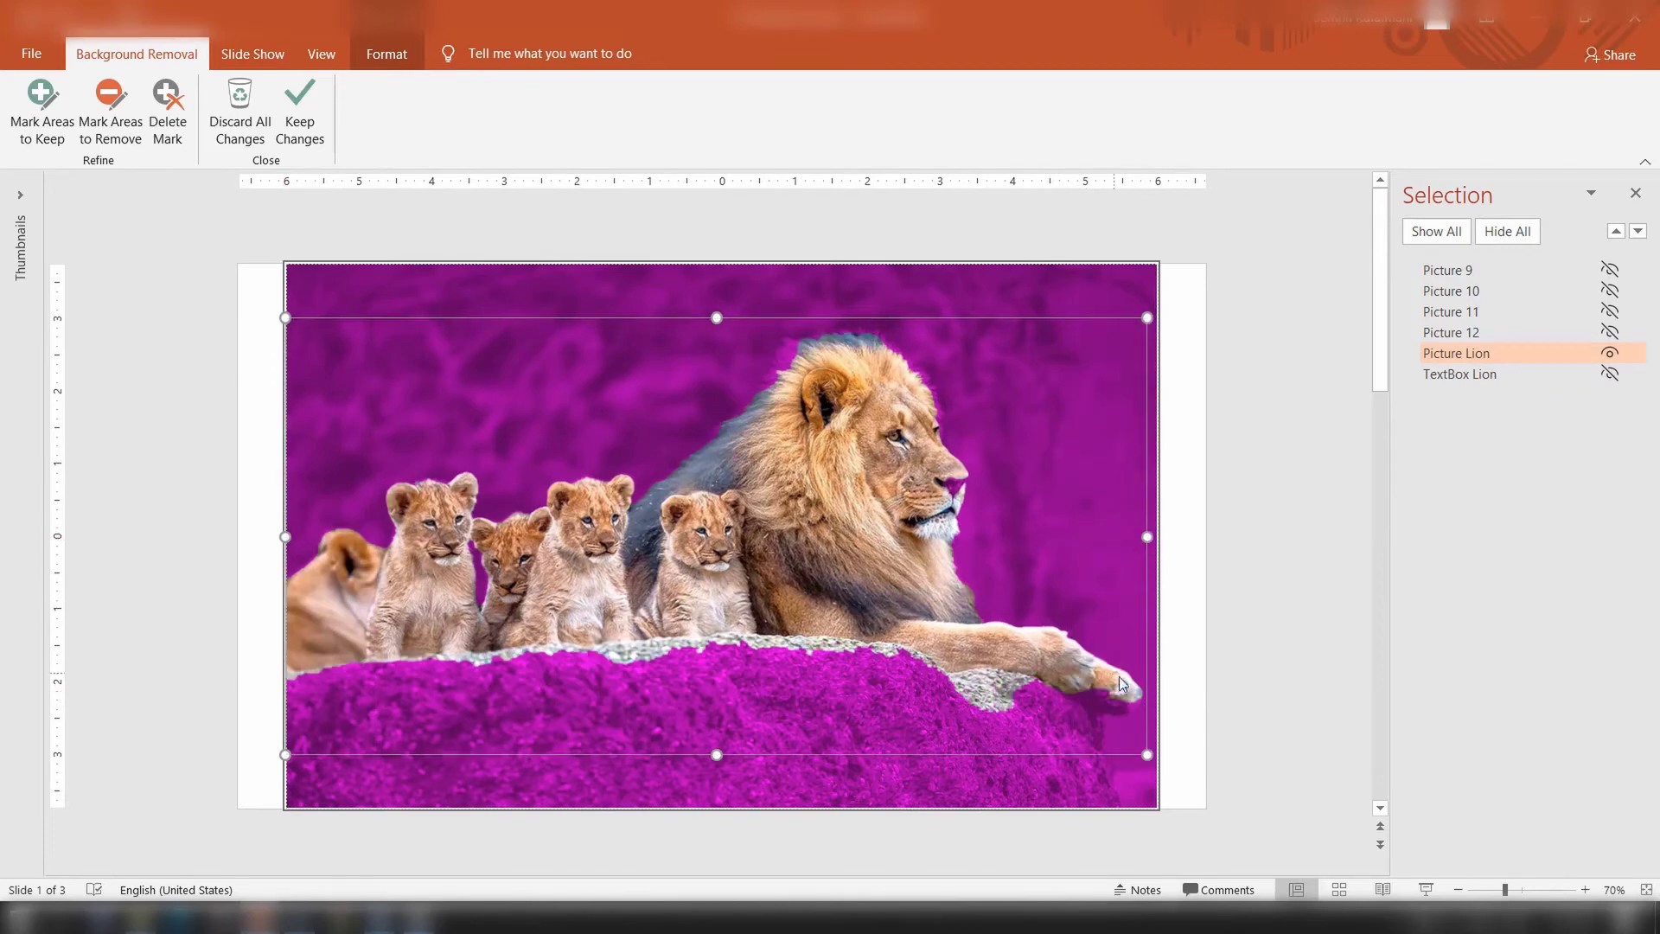
# - Mark the rock under the paw and cubs for removal, keep the nose and mane edges, and apply
pyautogui.click(110, 108)
pyautogui.moveTo(1016, 680); pyautogui.dragTo(969, 681)
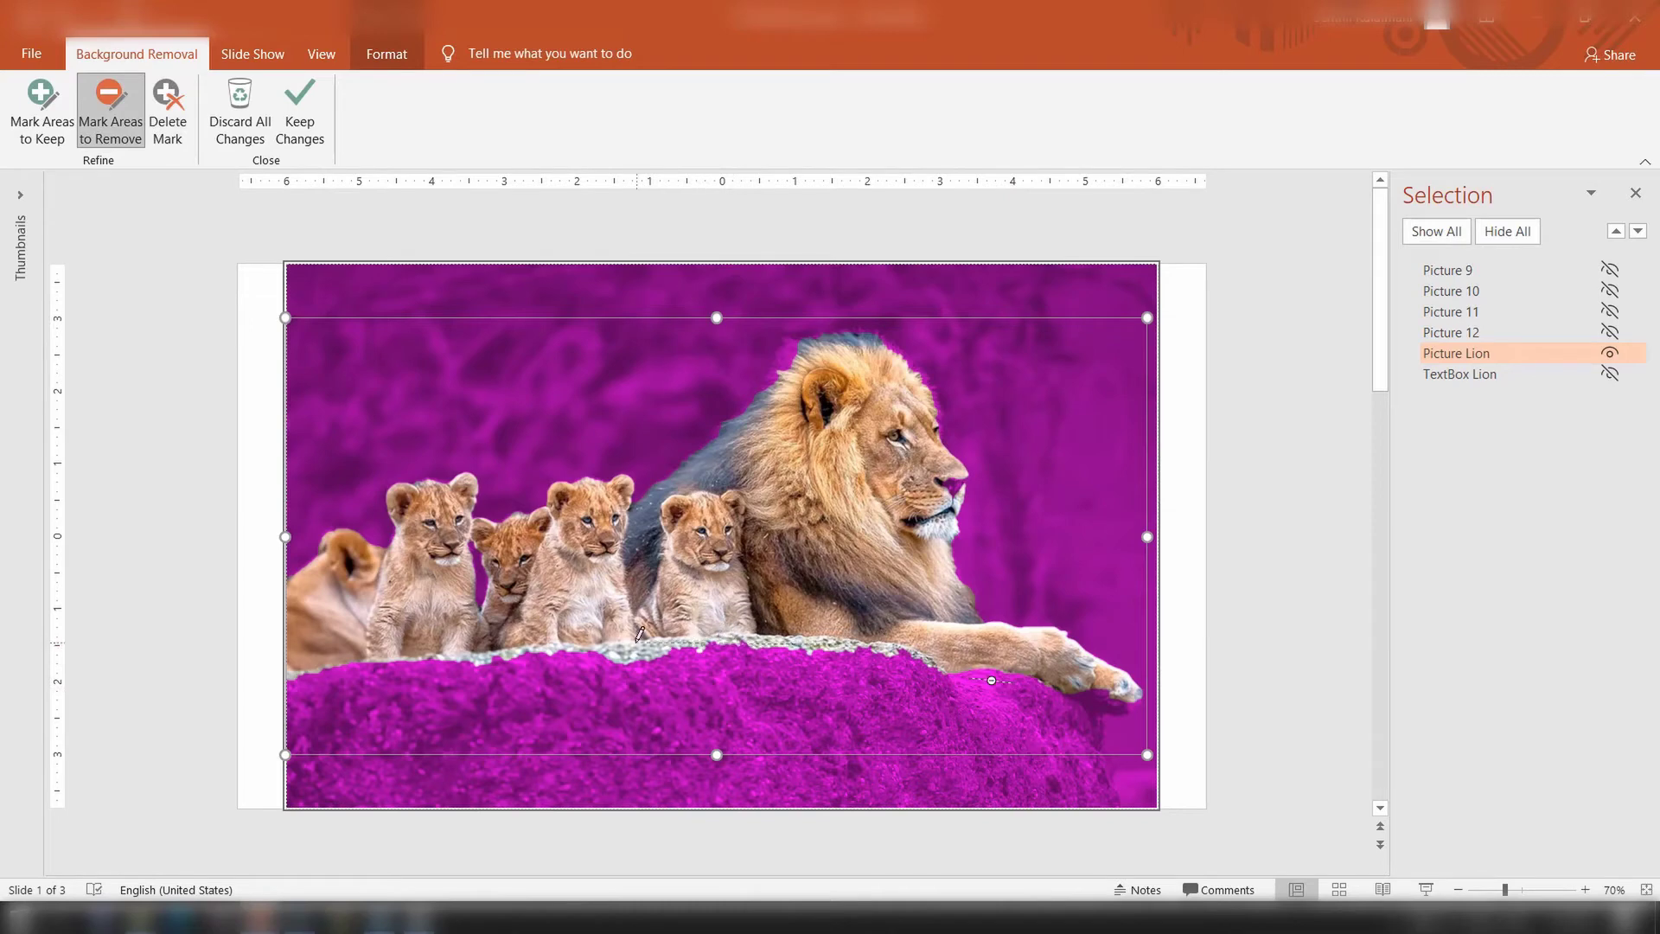
pyautogui.moveTo(636, 643); pyautogui.dragTo(882, 646)
pyautogui.moveTo(560, 648); pyautogui.dragTo(469, 659)
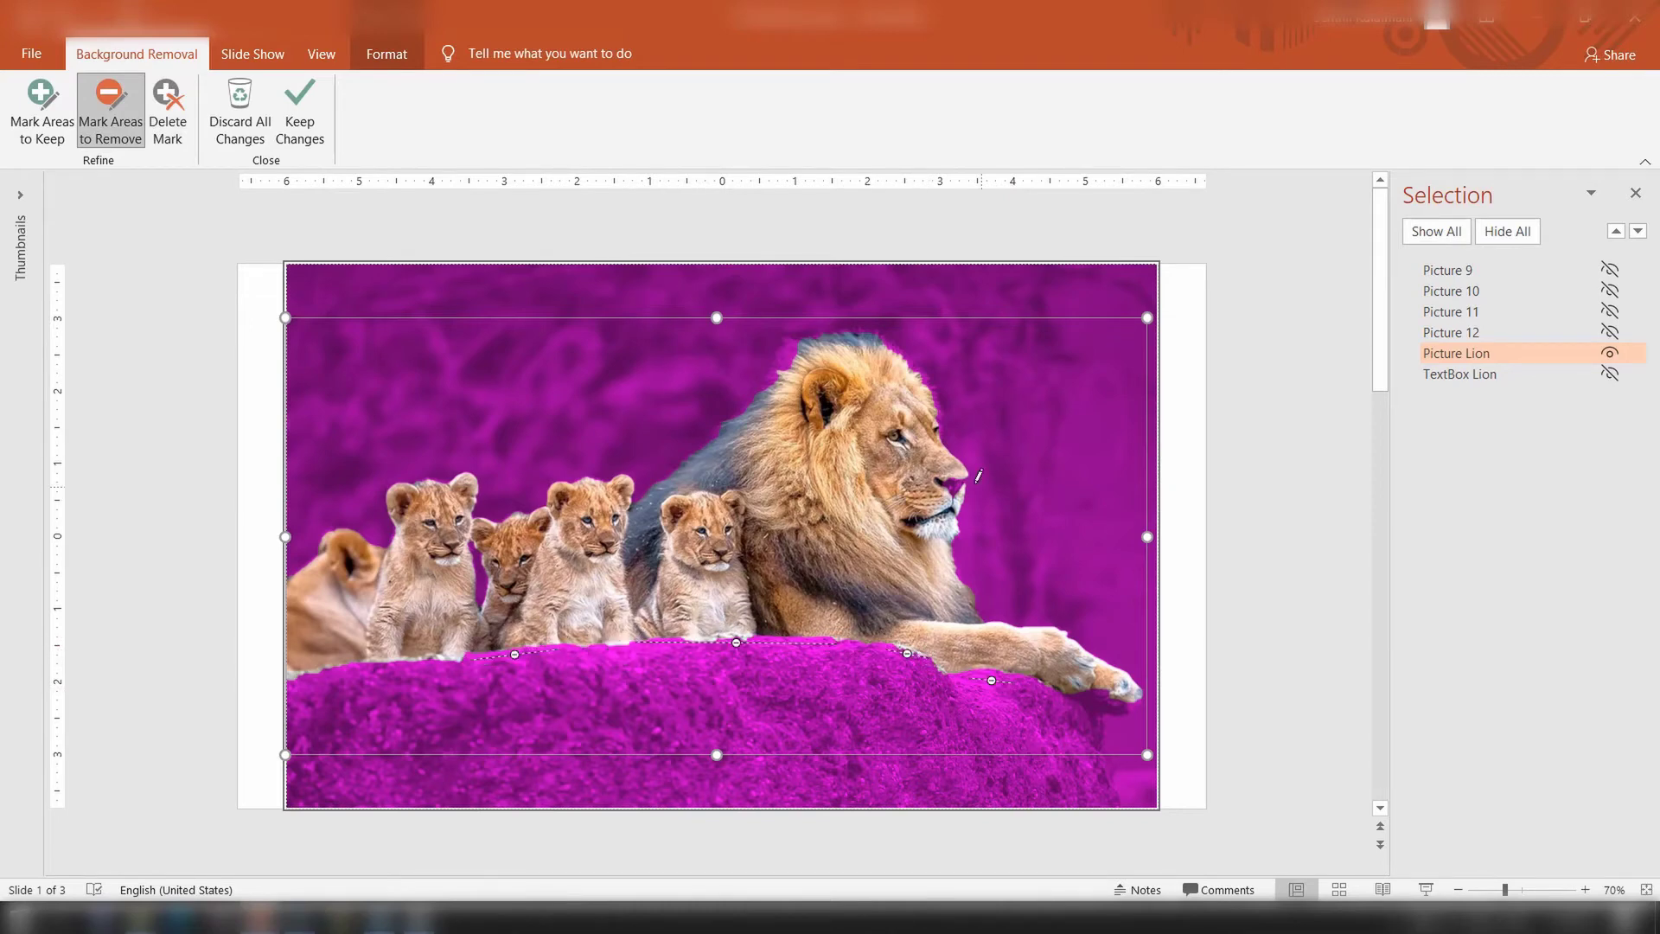
pyautogui.click(42, 108)
pyautogui.click(953, 482)
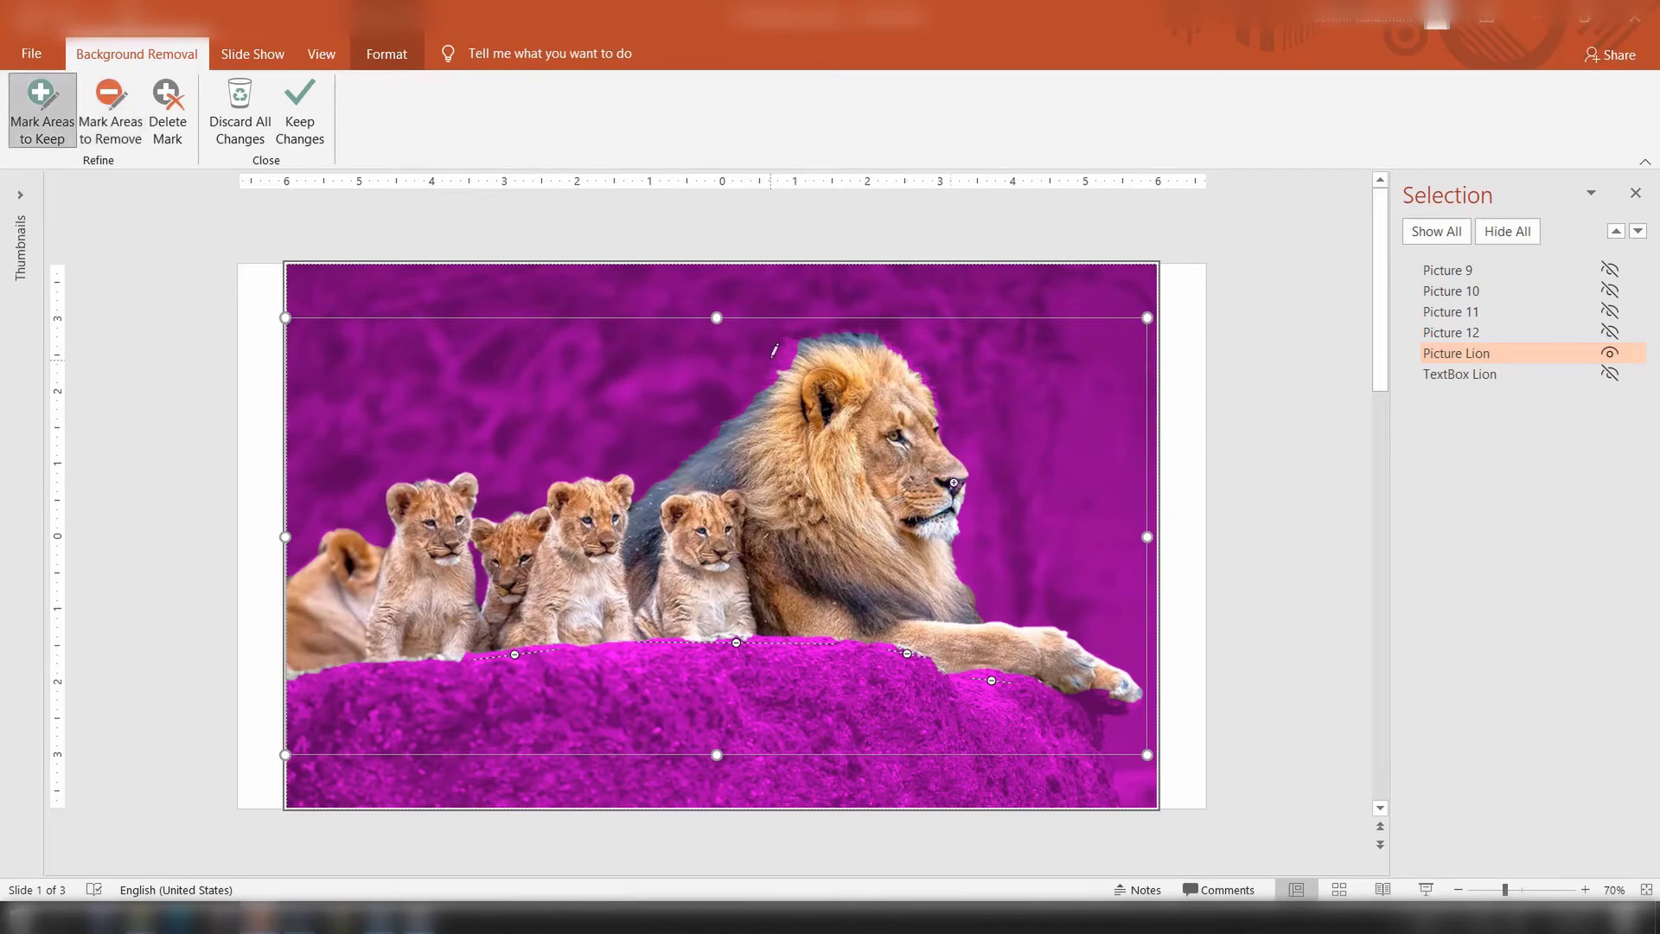
pyautogui.moveTo(771, 380); pyautogui.dragTo(769, 381)
pyautogui.moveTo(943, 396); pyautogui.dragTo(921, 372)
pyautogui.click(299, 113)
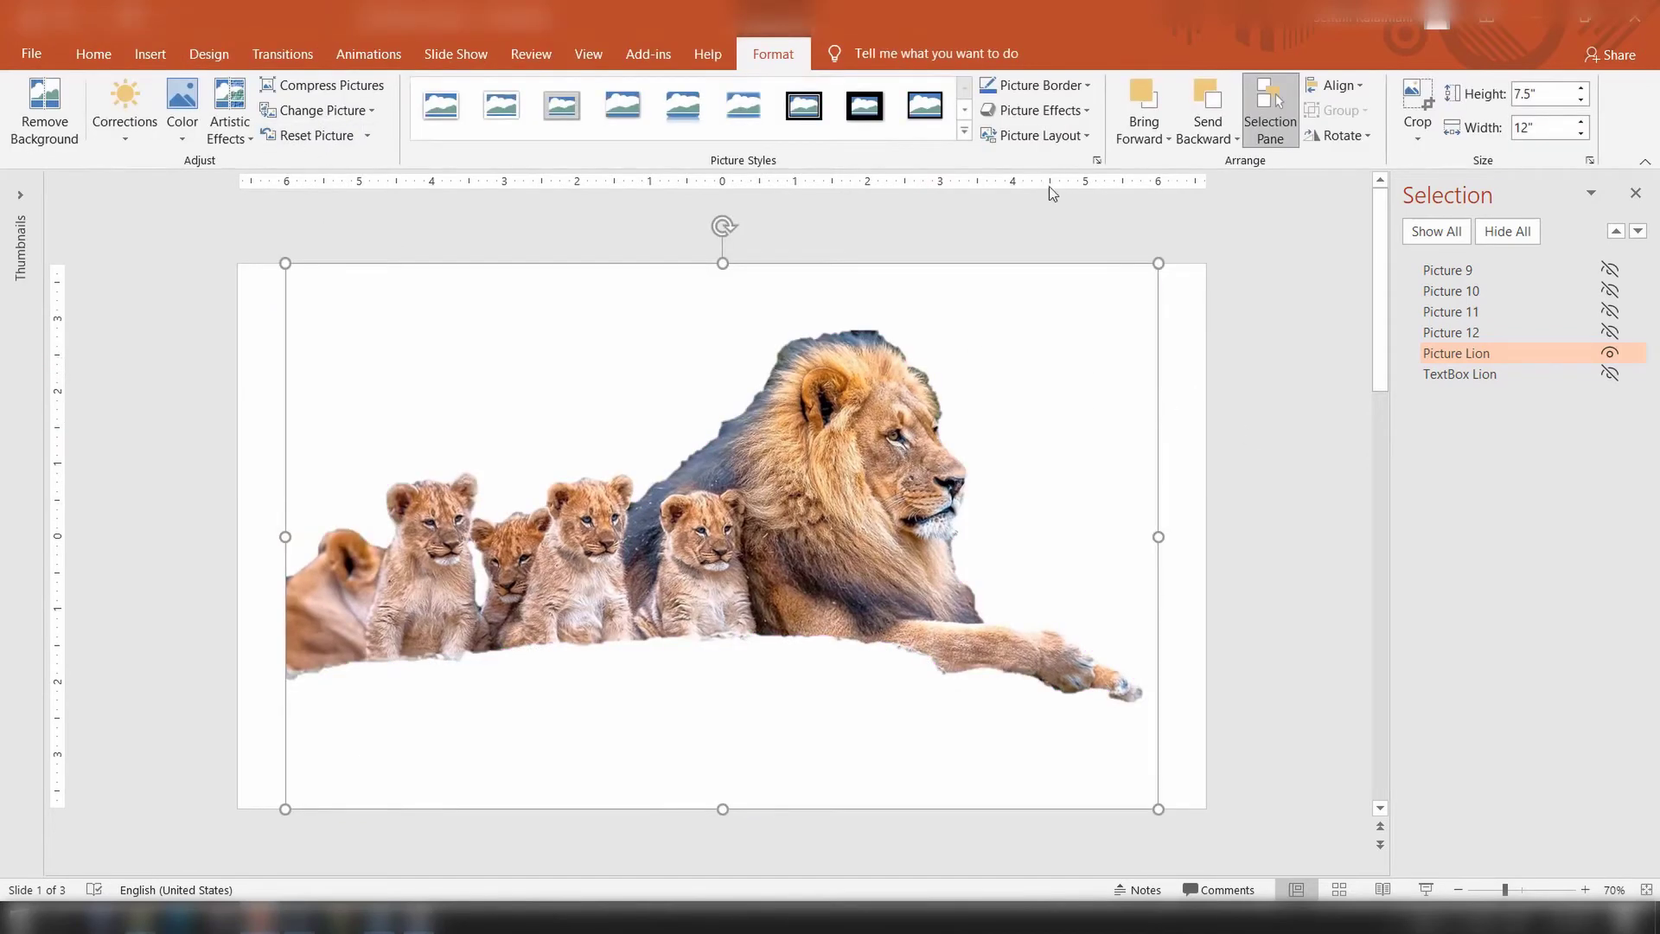
# - Show all objects, then hide the LION text box and the cut-out lion picture
pyautogui.click(1274, 402)
pyautogui.click(1443, 232)
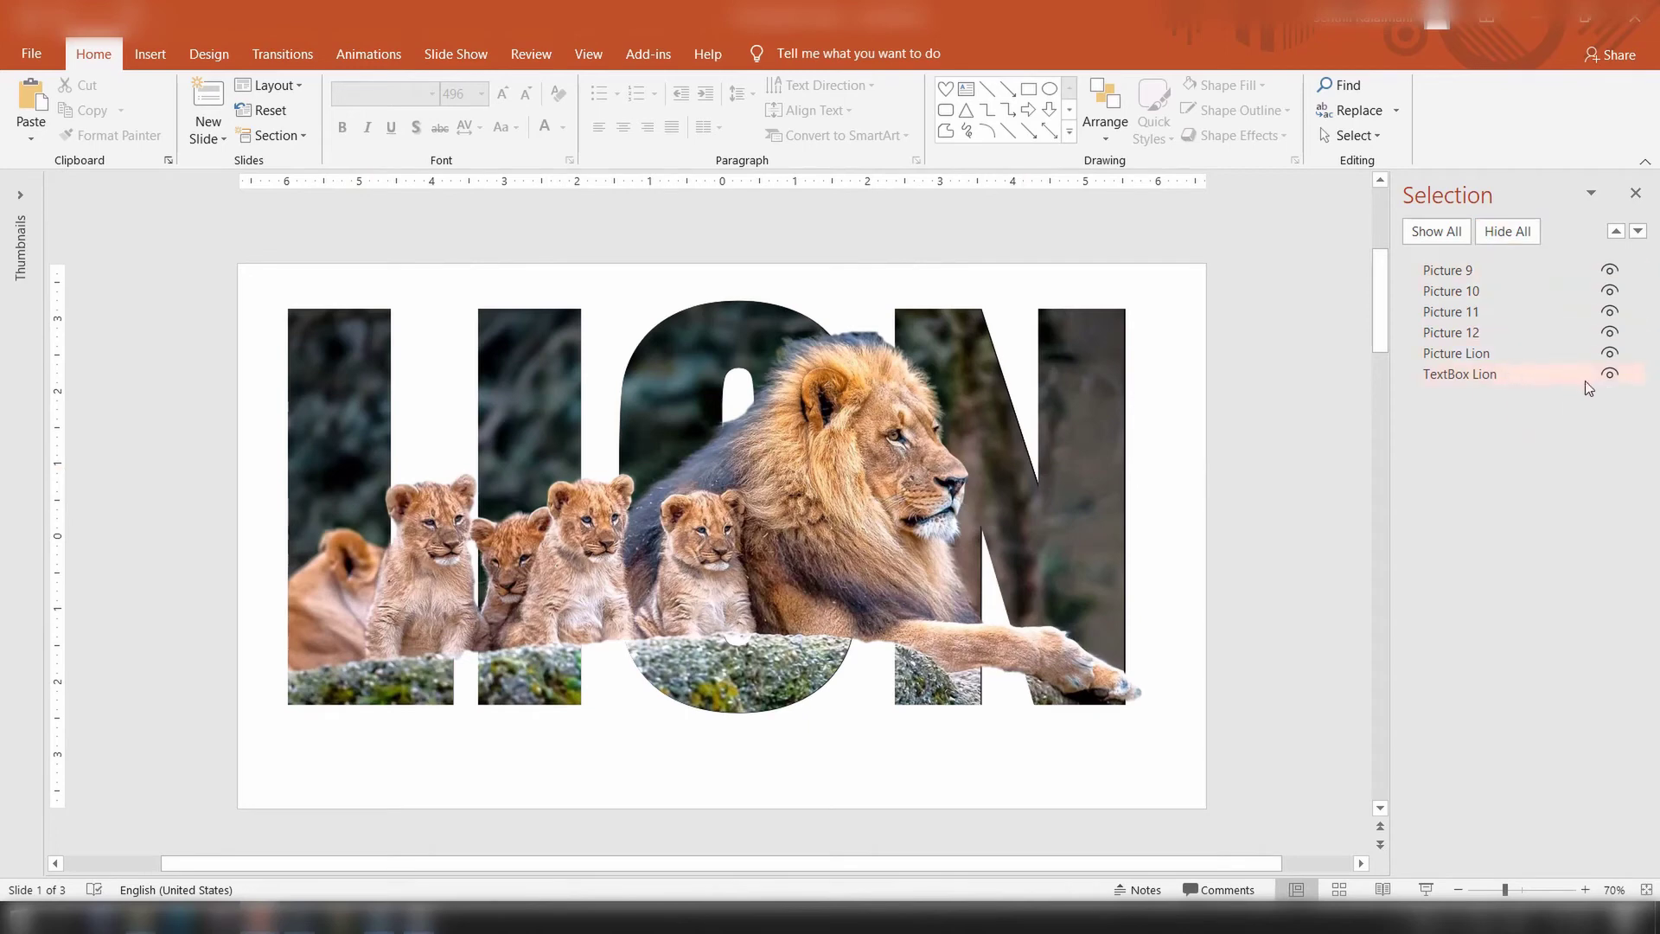
pyautogui.click(1610, 379)
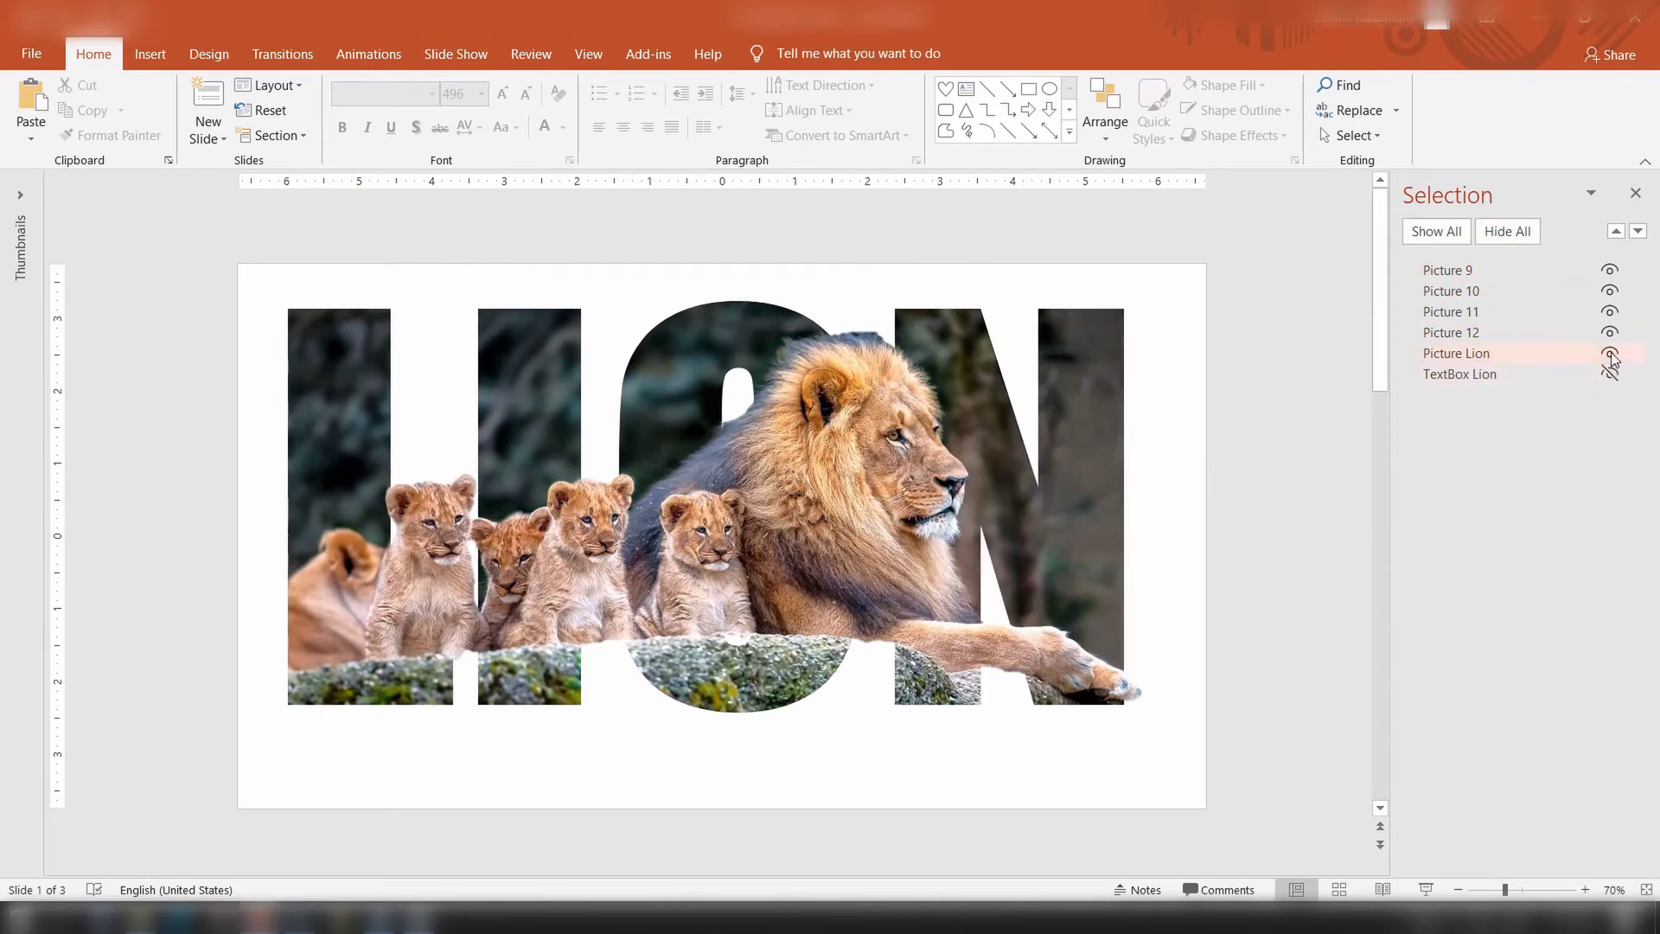
pyautogui.click(1610, 353)
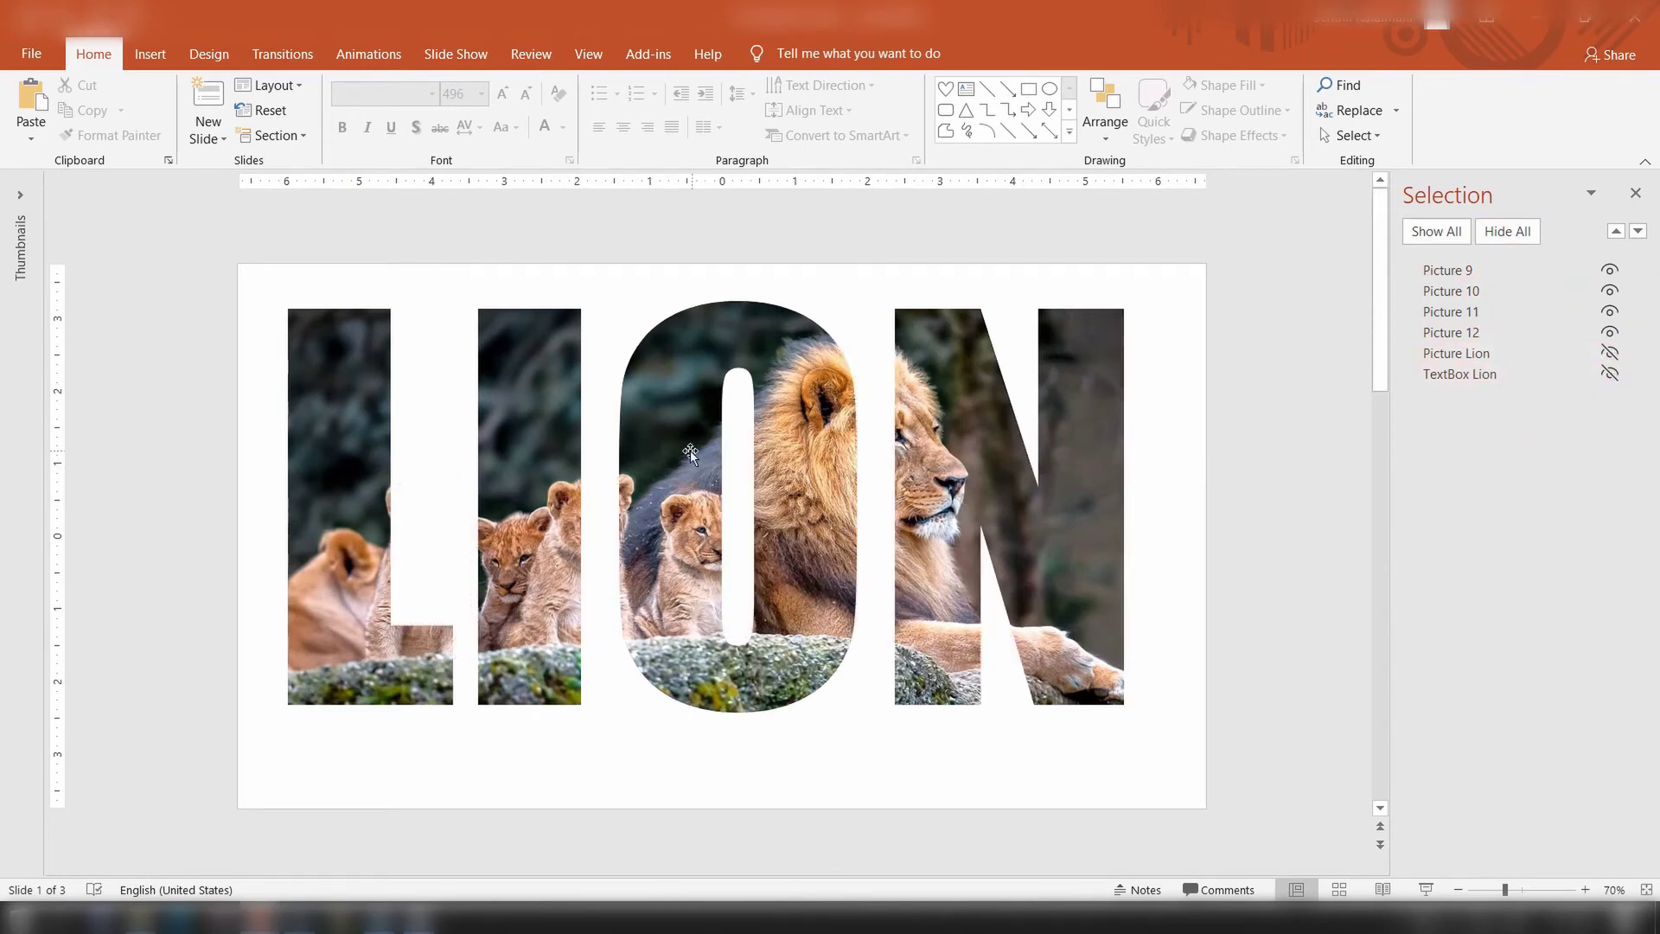
# - Apply a gold 5 pt glow to the L, I, O and N letter pictures
pyautogui.click(369, 593)
pyautogui.keyDown('shift'); pyautogui.click(519, 559); pyautogui.keyUp('shift')
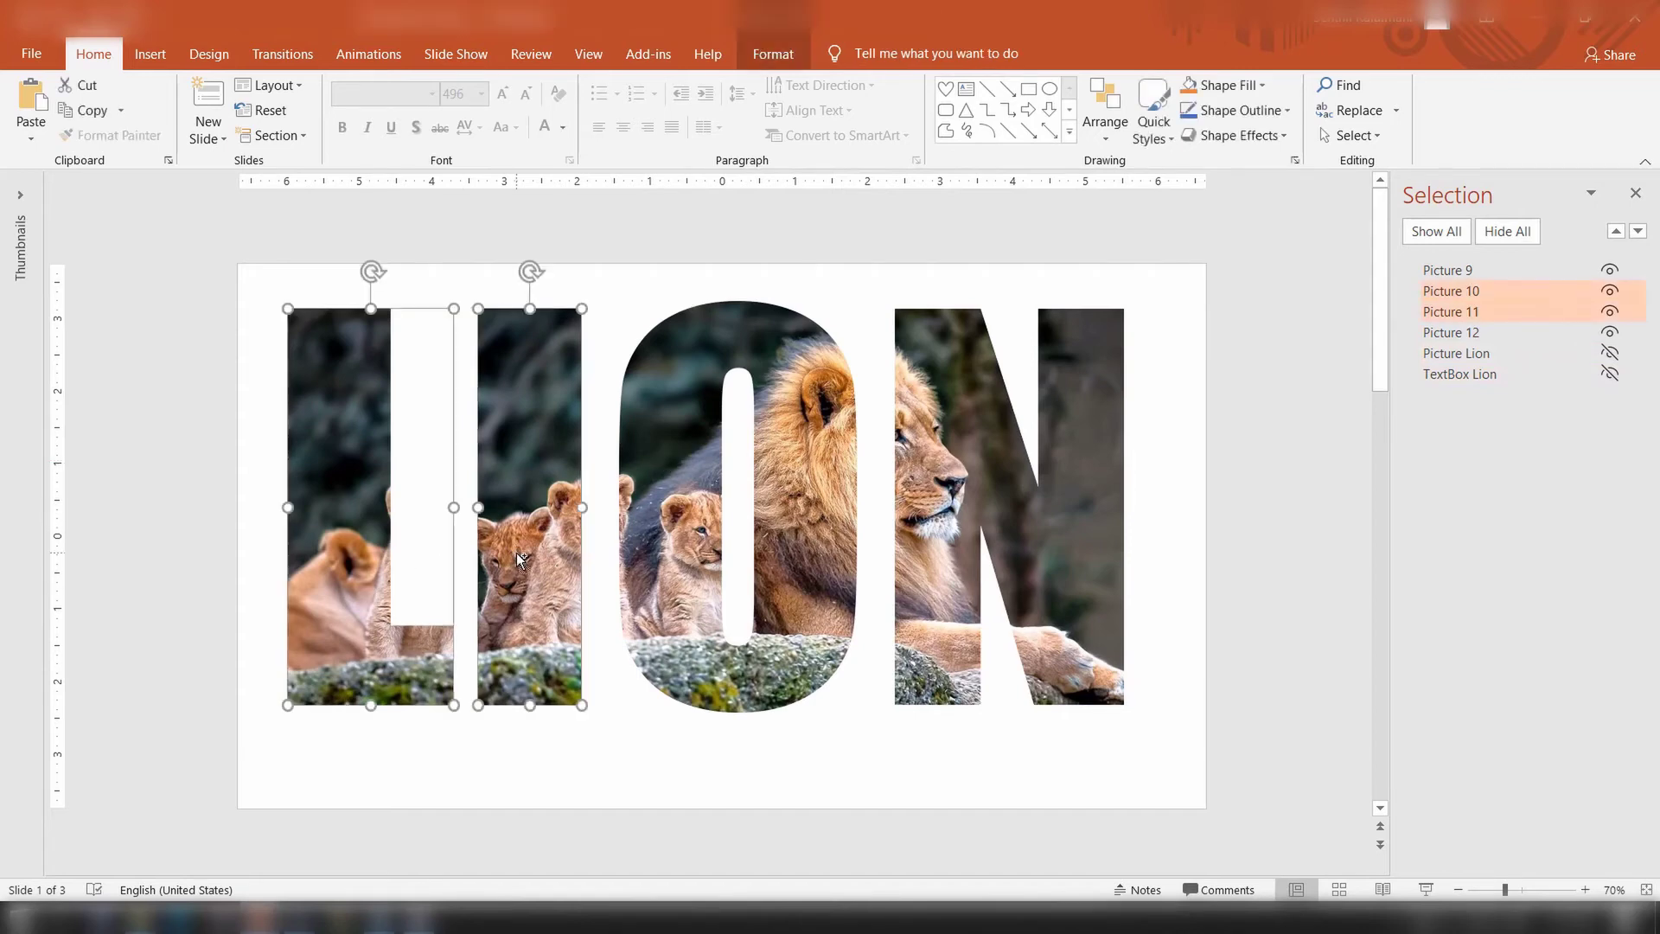
pyautogui.keyDown('shift'); pyautogui.click(641, 543); pyautogui.keyUp('shift')
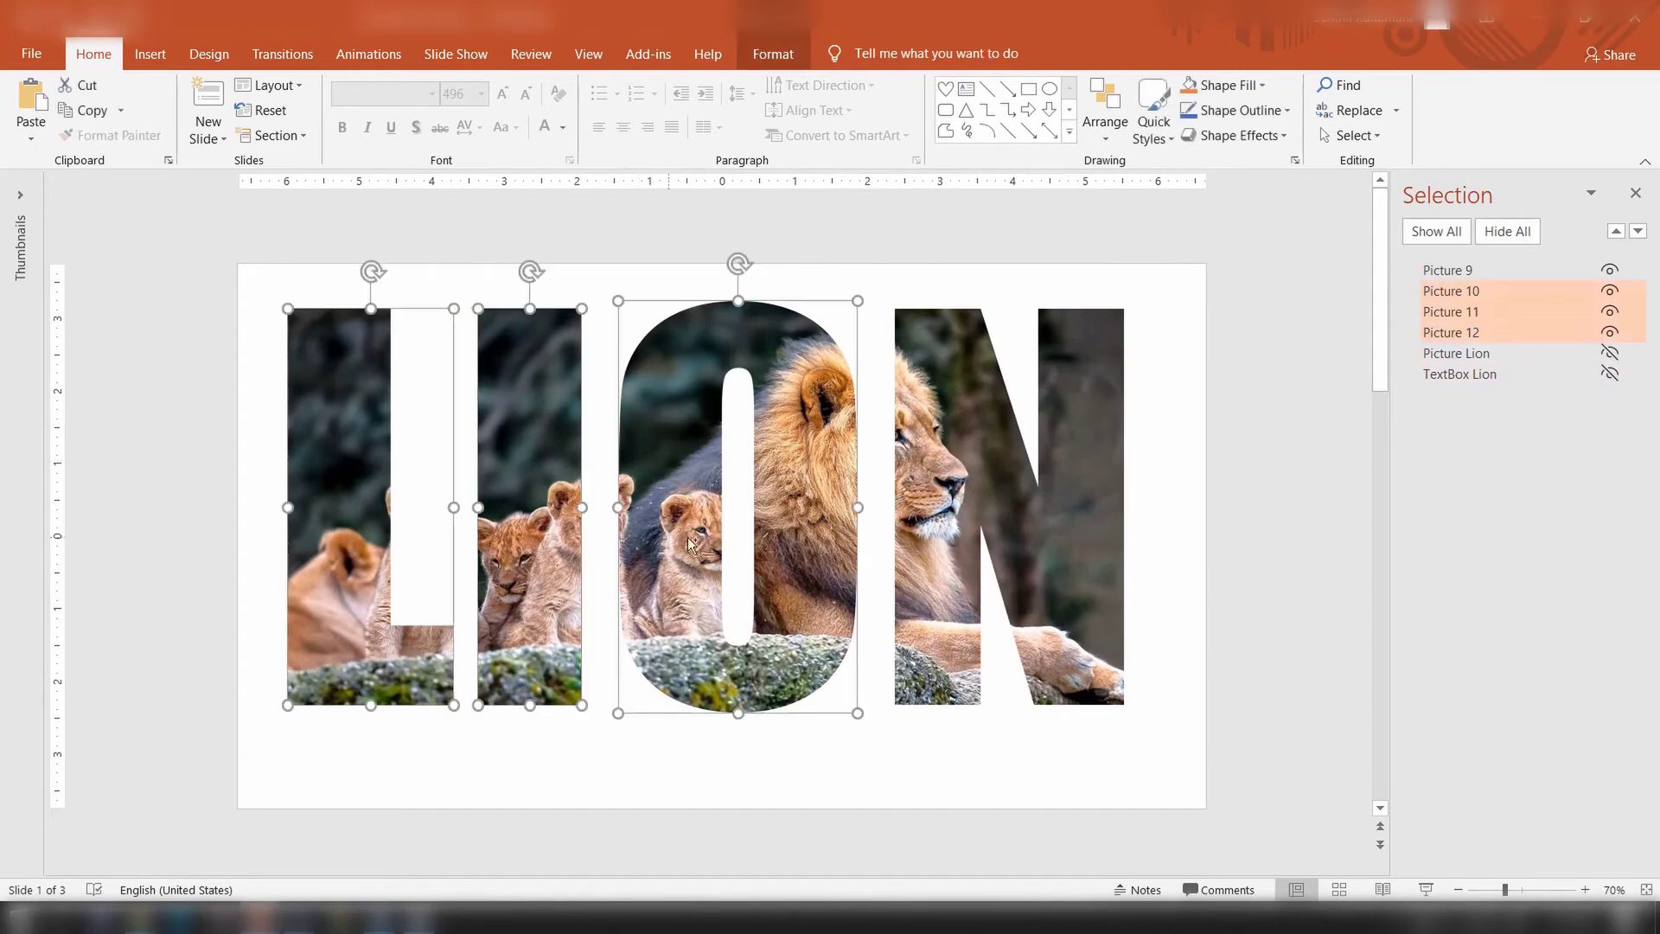
pyautogui.keyDown('shift'); pyautogui.click(925, 537); pyautogui.keyUp('shift')
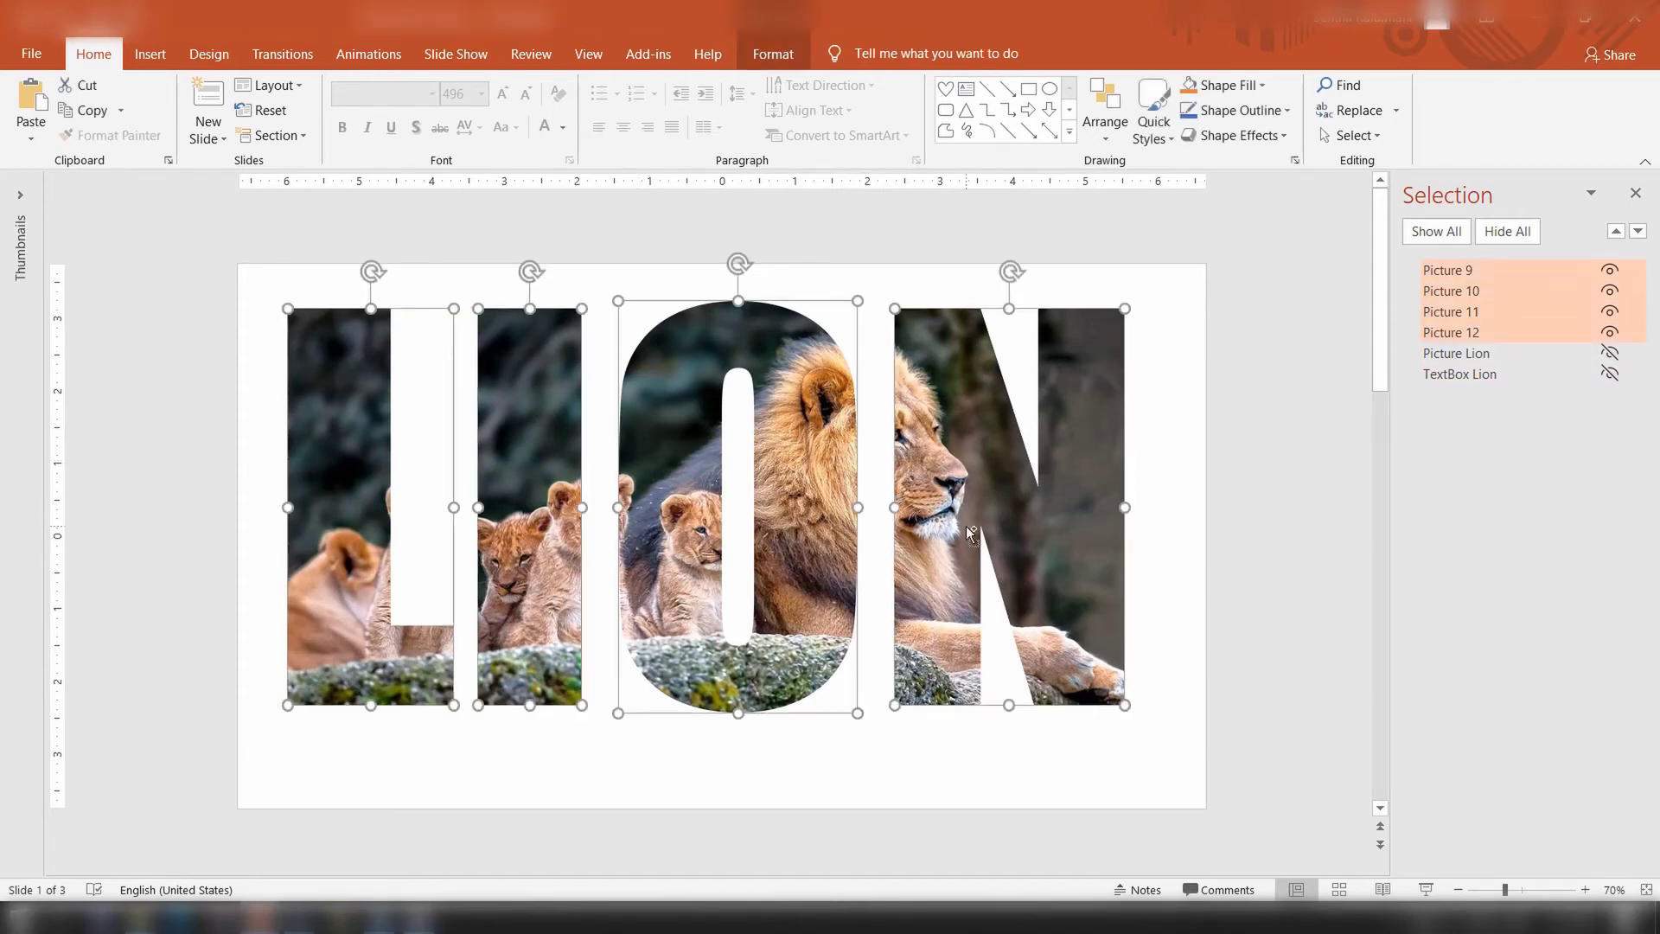
pyautogui.click(1204, 129)
pyautogui.moveTo(1300, 318)
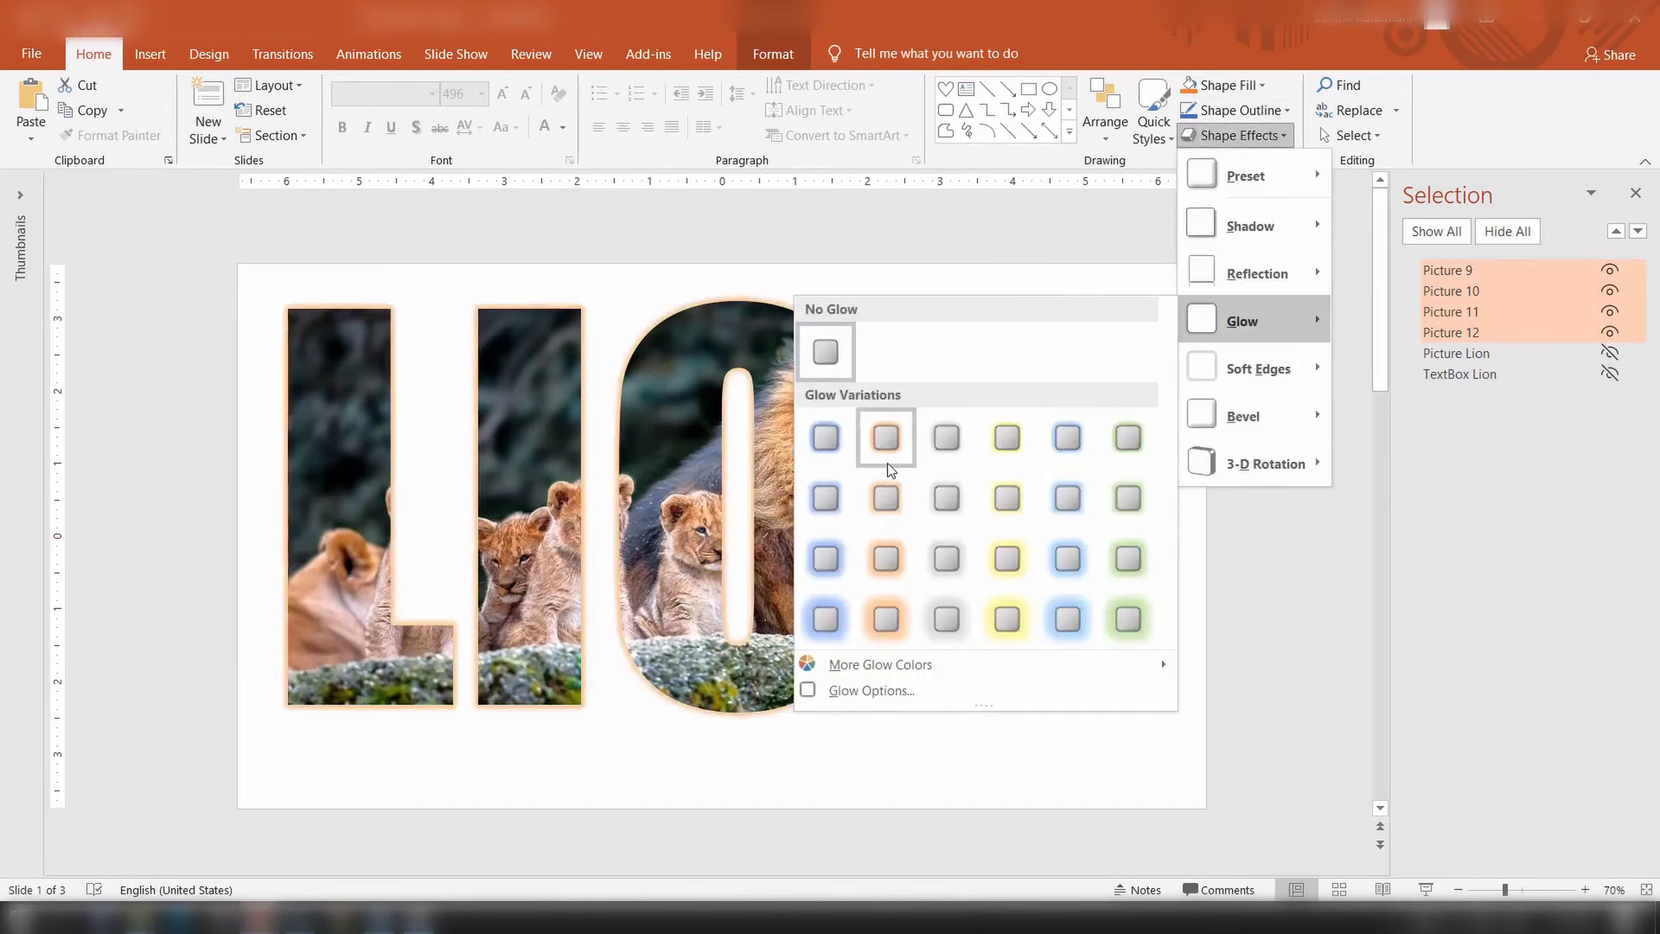
pyautogui.click(1007, 497)
pyautogui.click(1288, 438)
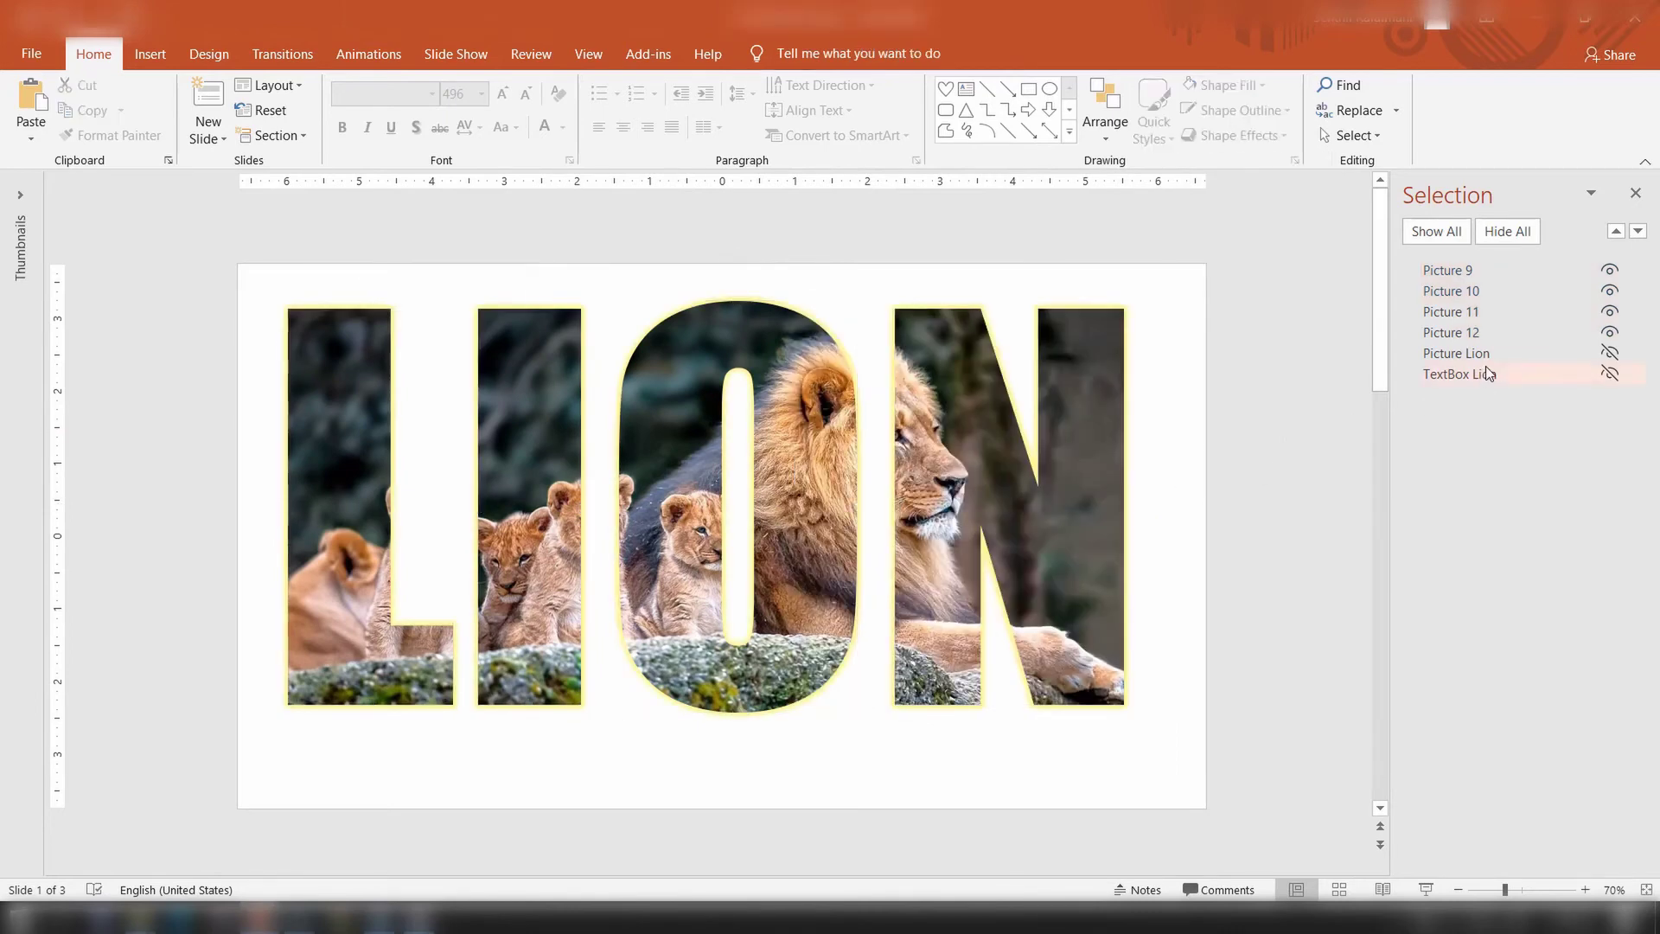
# - Hide everything except the LION text box and give its text an orange glow
pyautogui.click(1490, 351)
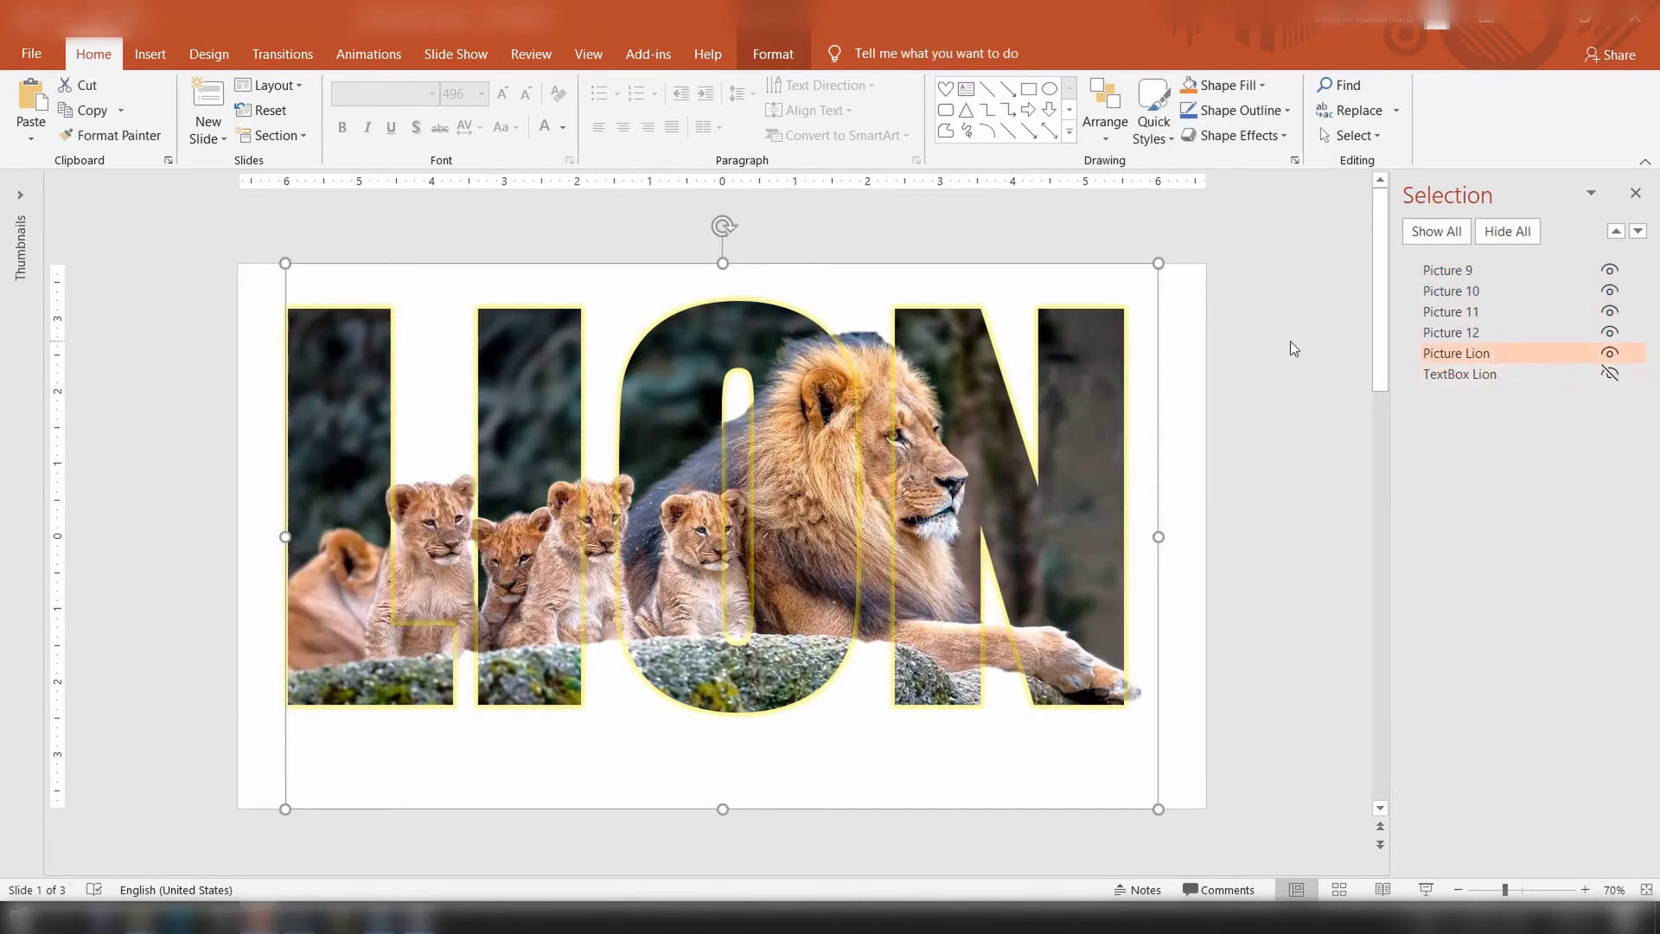
pyautogui.click(1459, 357)
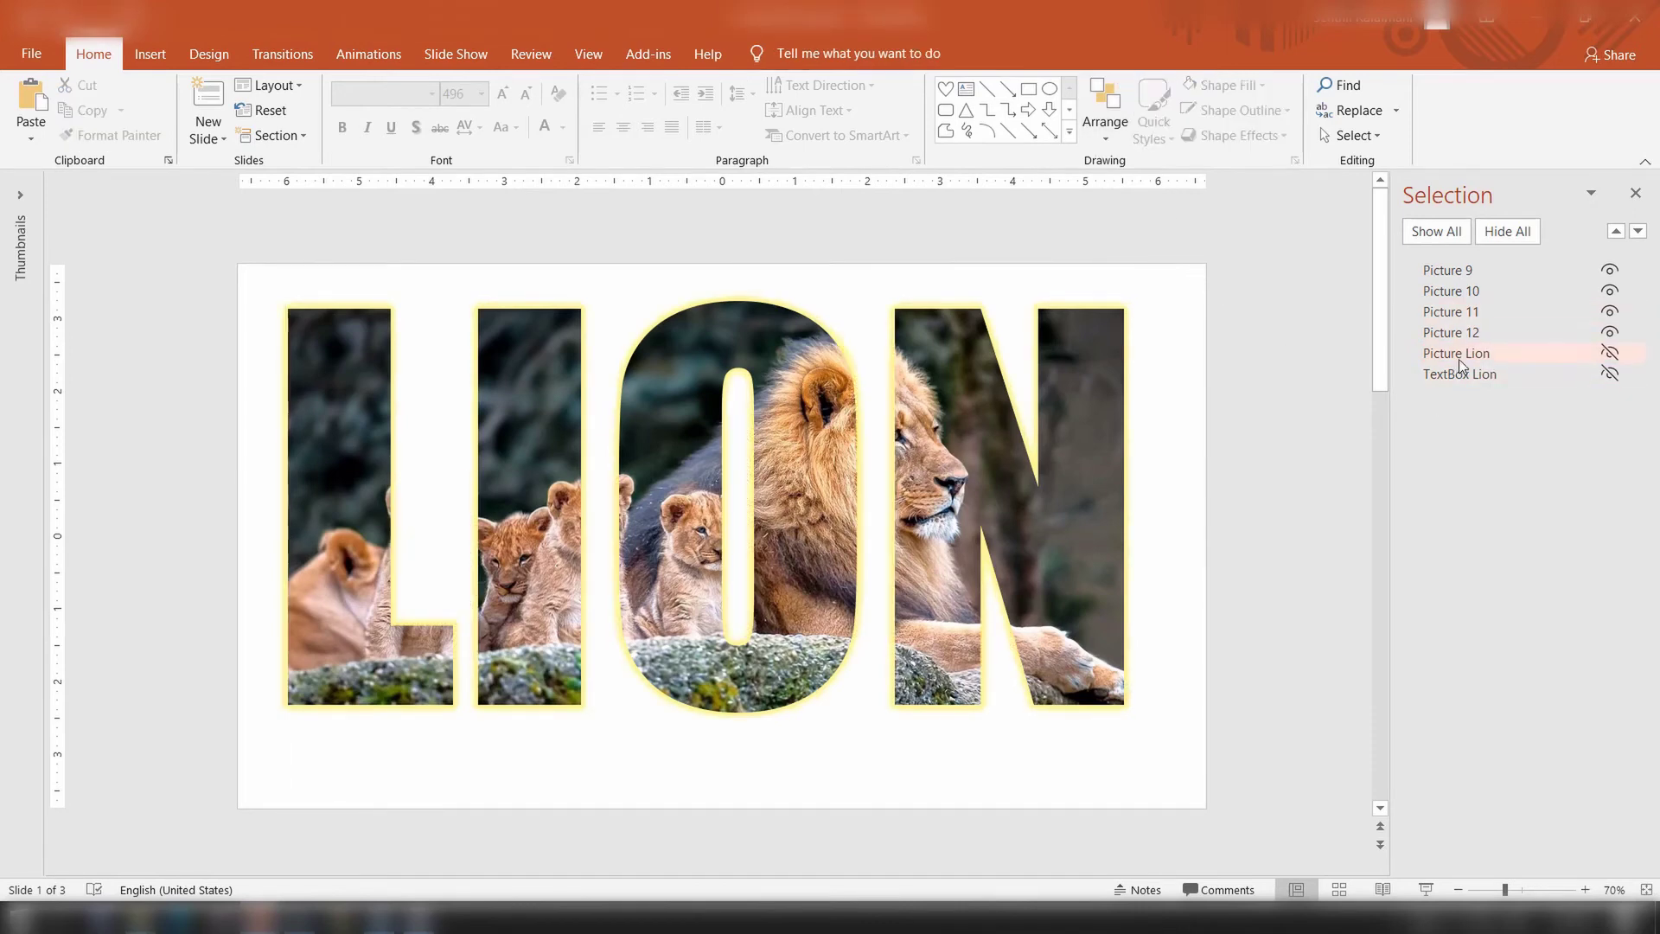
pyautogui.click(1534, 351)
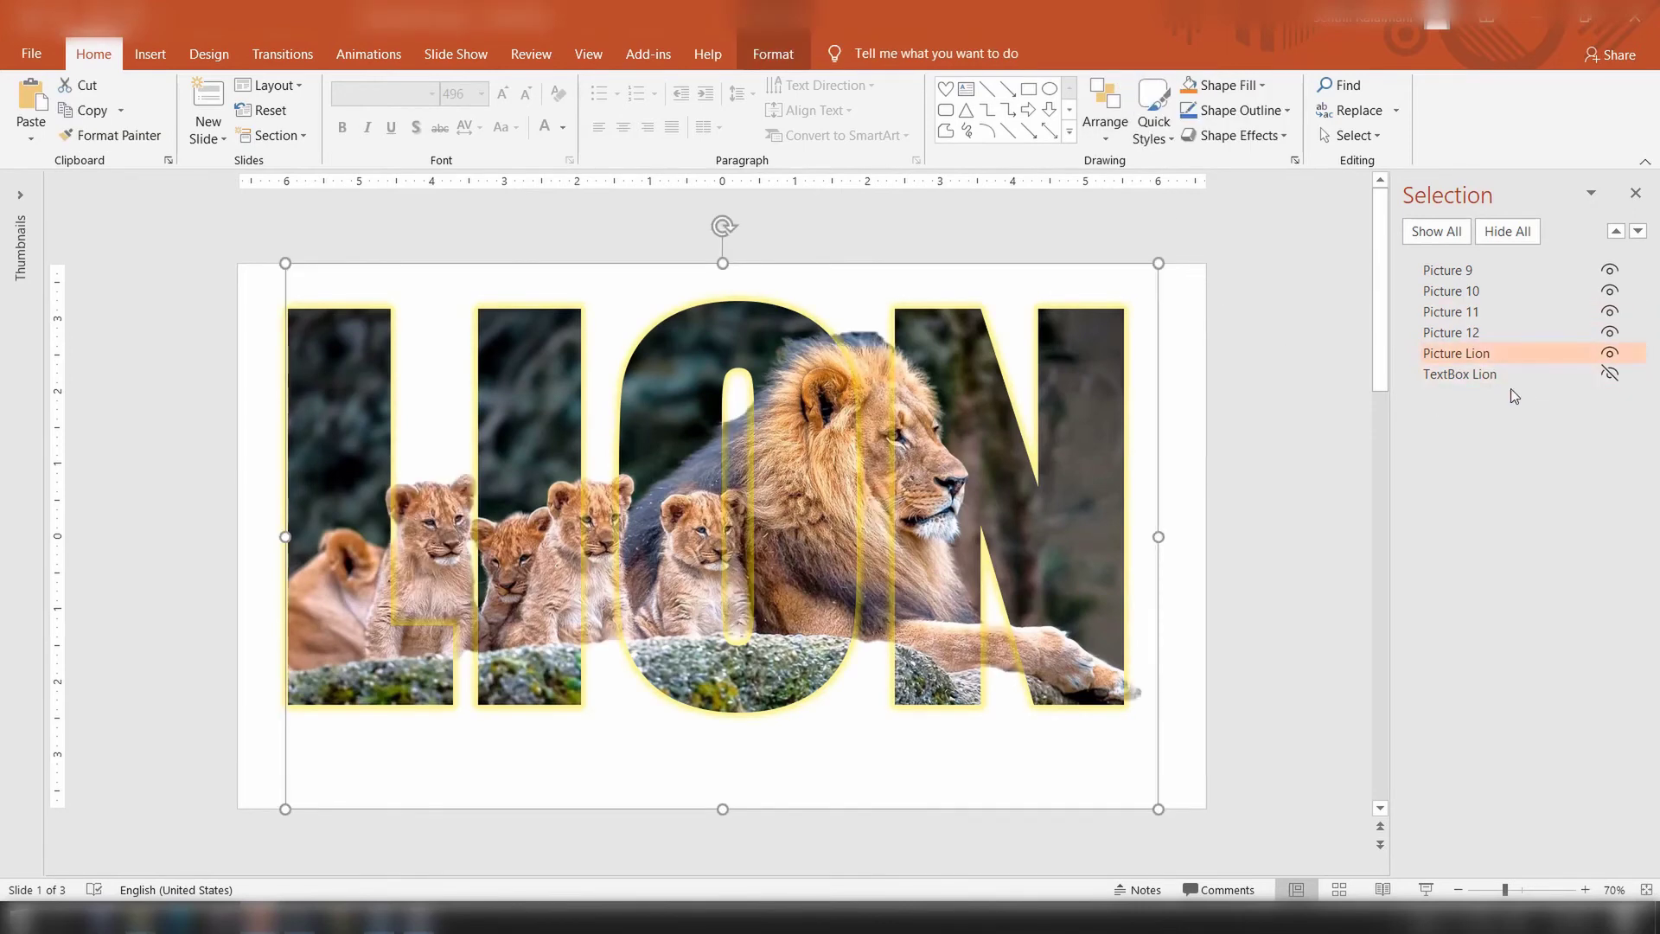
pyautogui.click(1513, 232)
pyautogui.click(1486, 376)
pyautogui.click(1132, 135)
pyautogui.moveTo(1149, 270)
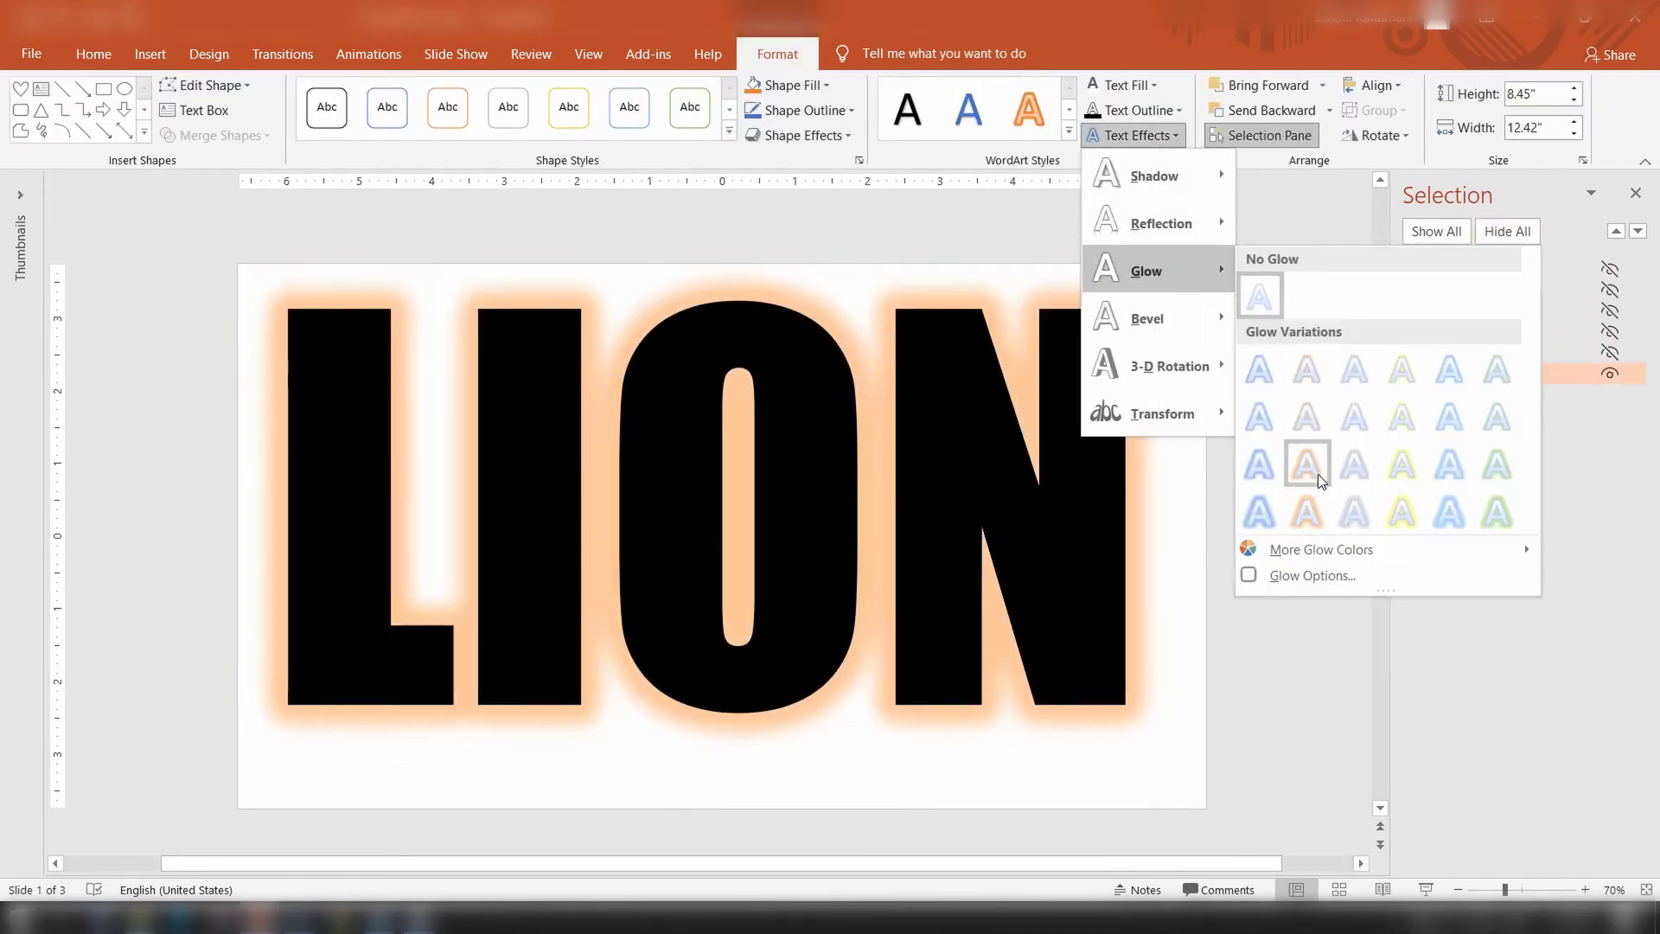
pyautogui.click(1308, 513)
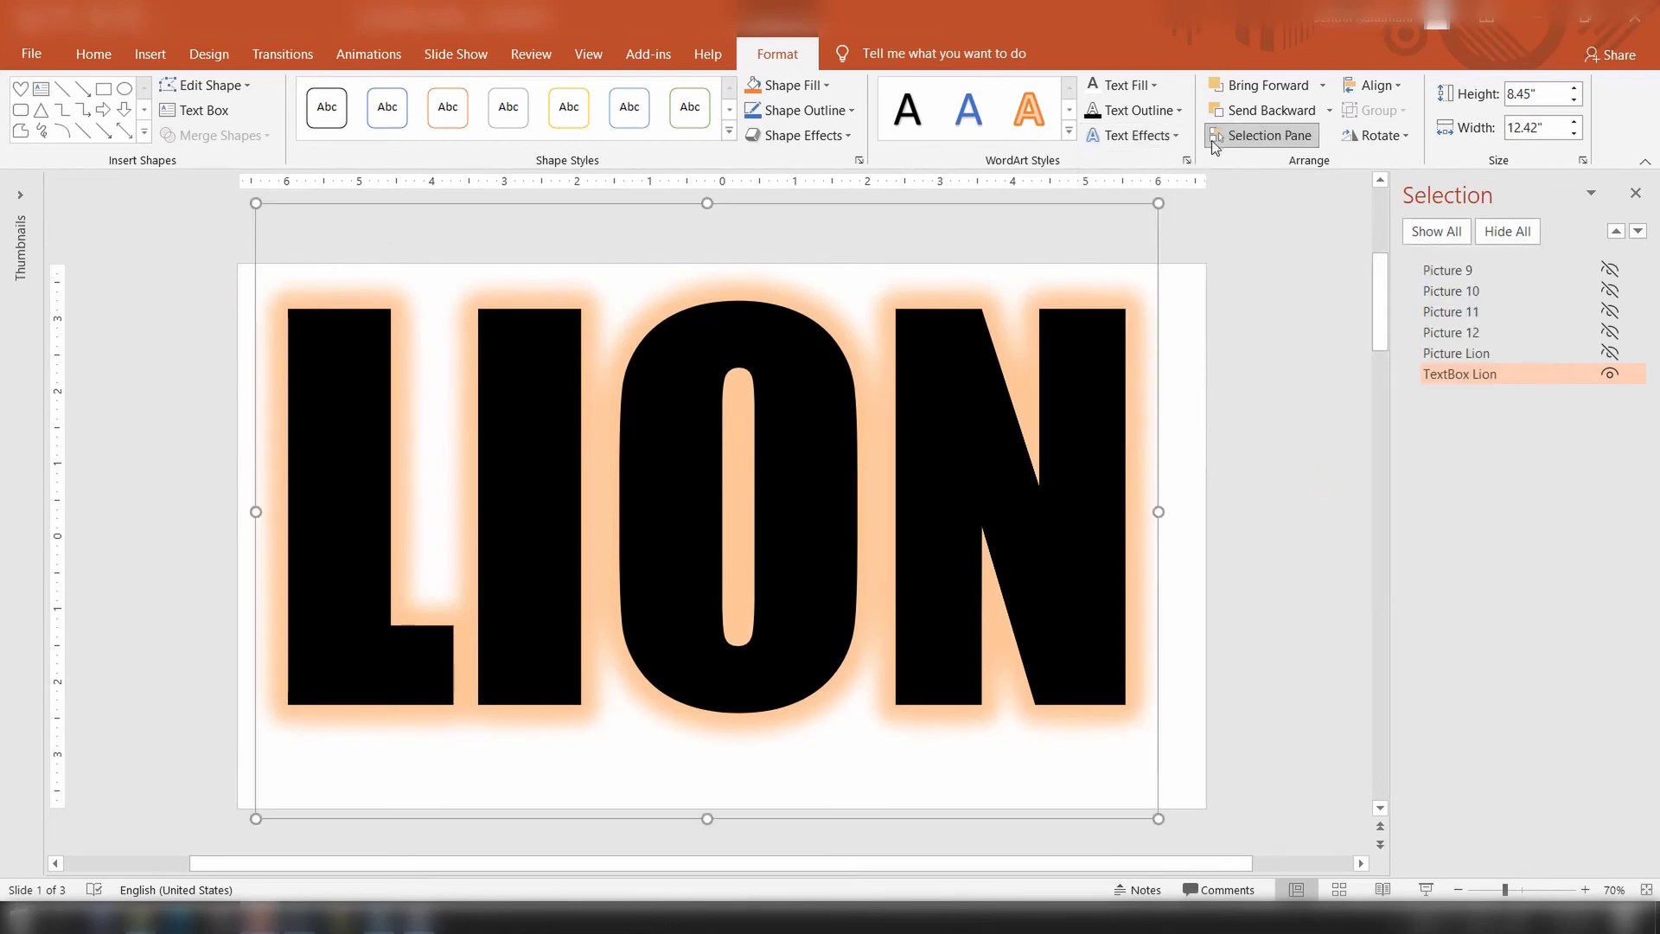
# - In Glow Options, make the glow red, 5 pt, with 0% transparency
pyautogui.click(1133, 135)
pyautogui.moveTo(1210, 271)
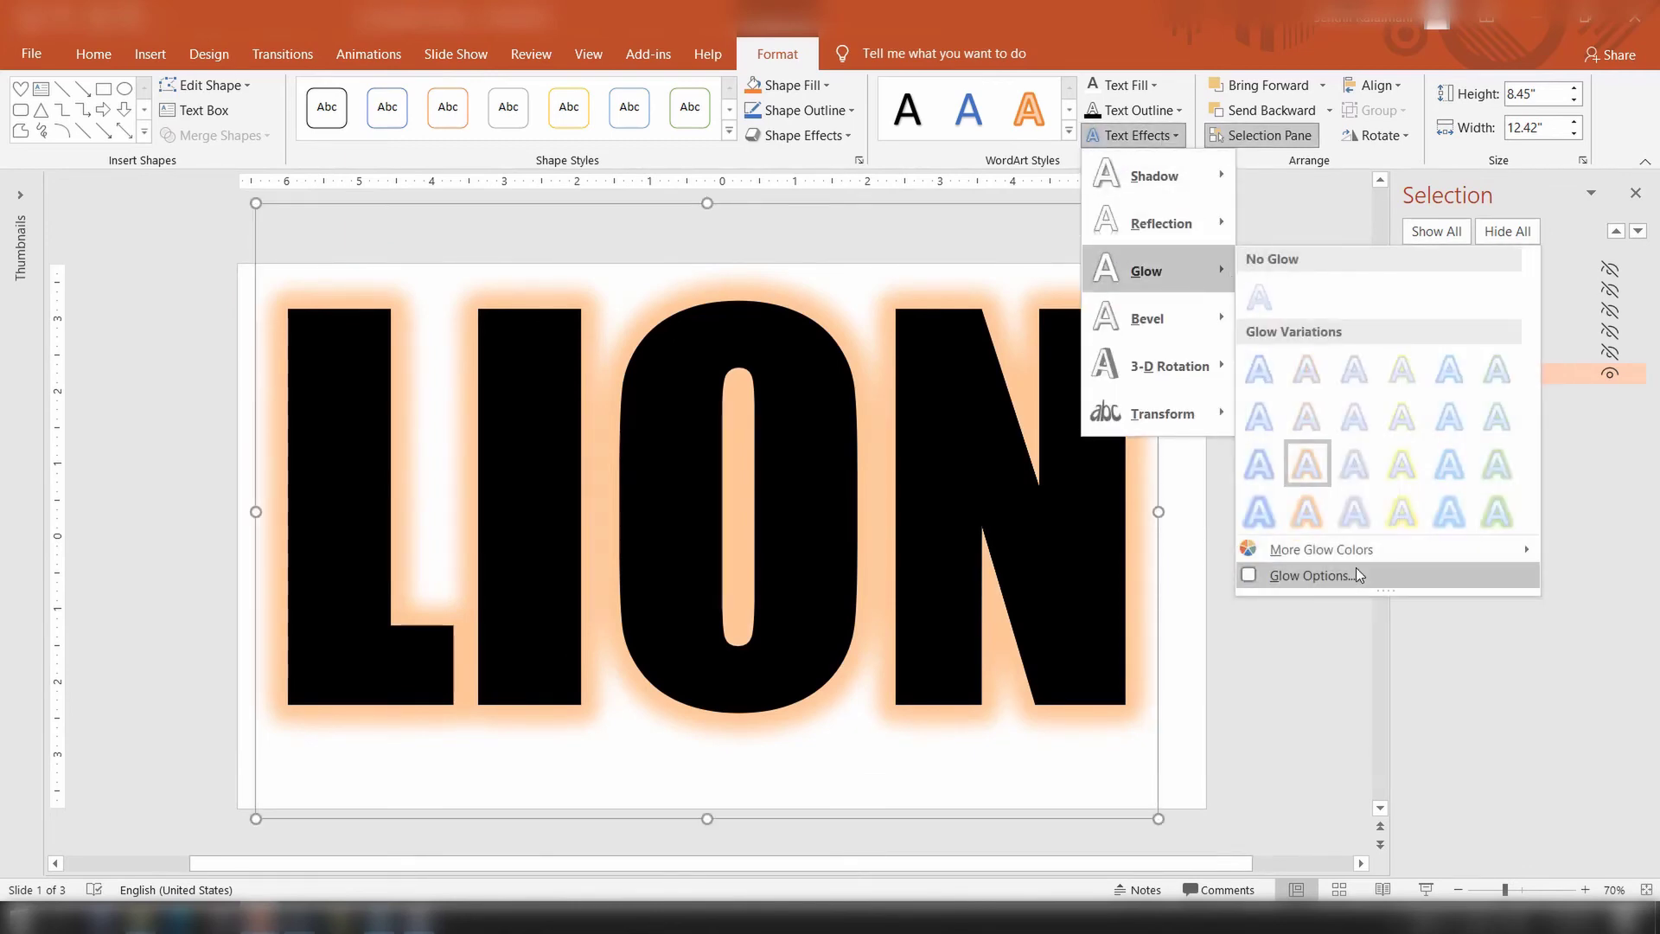
pyautogui.click(1312, 575)
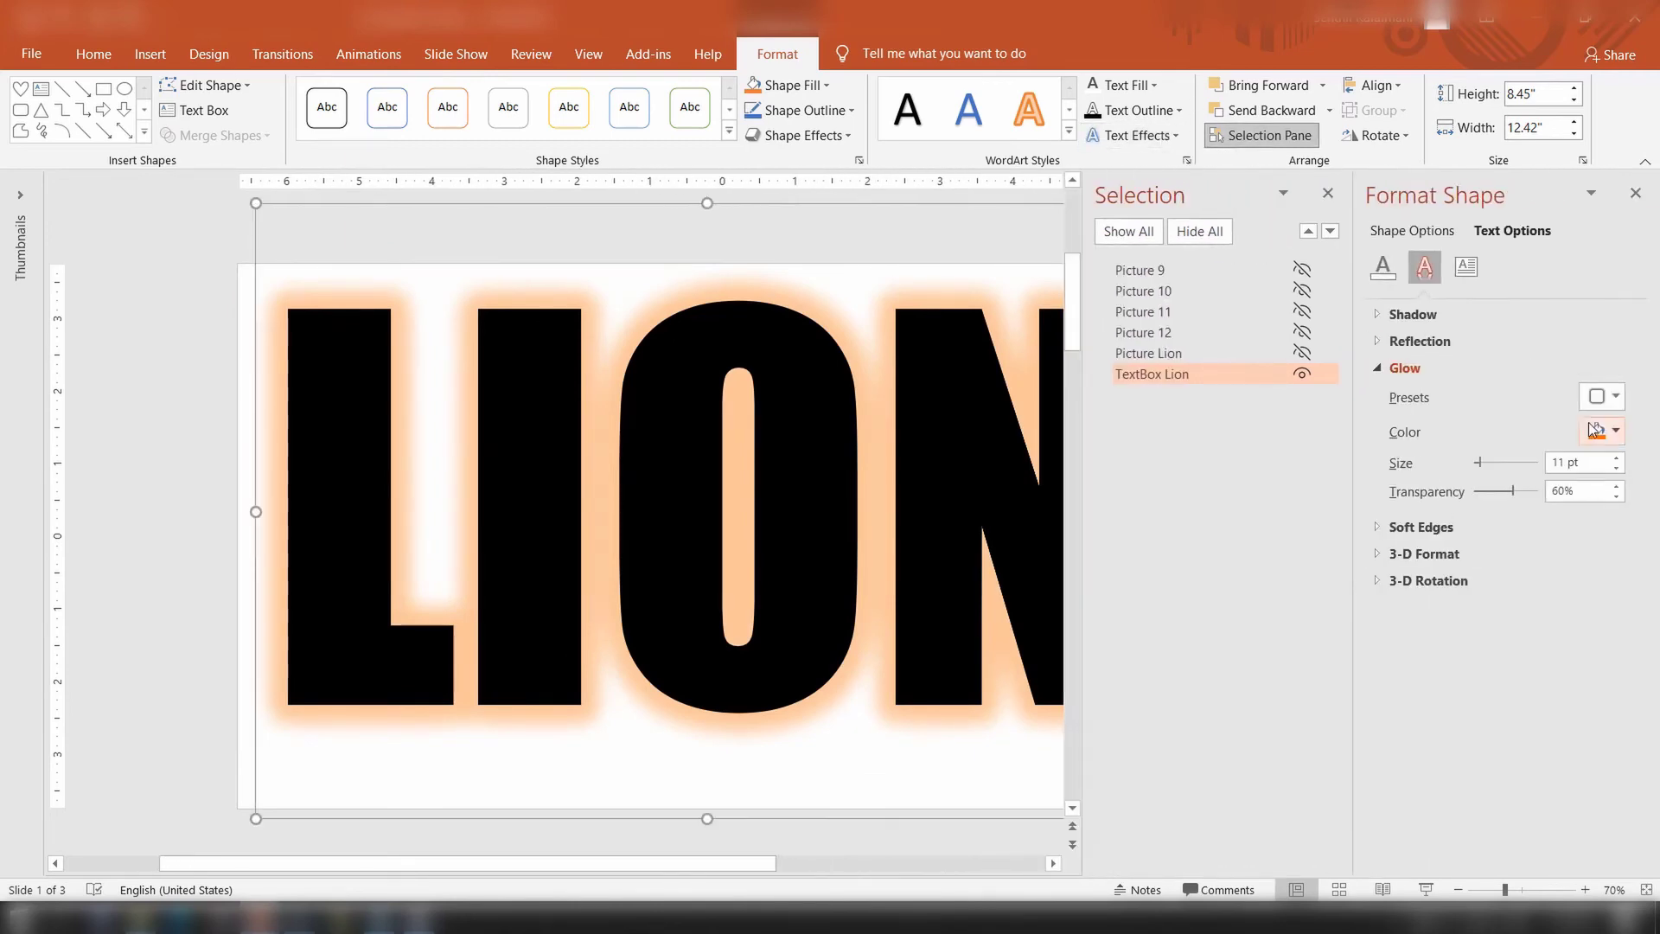
pyautogui.click(1616, 470)
pyautogui.click(1616, 470)
pyautogui.click(1603, 430)
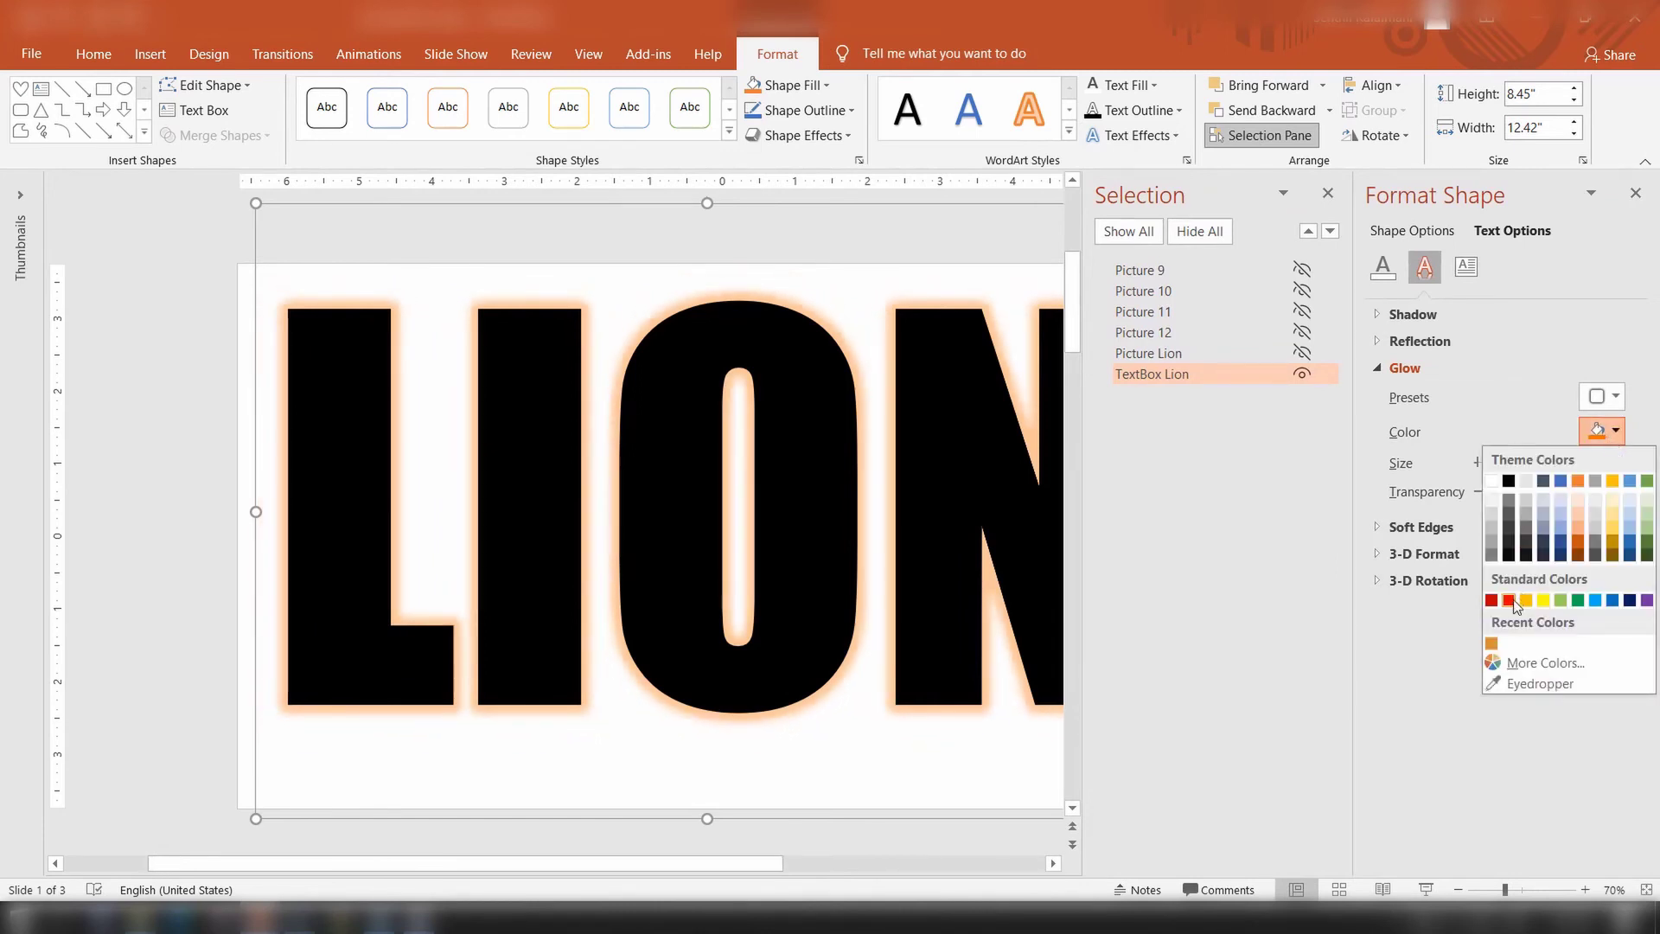
pyautogui.click(1509, 600)
pyautogui.doubleClick(1591, 490)
pyautogui.write('0')
pyautogui.press('Return')
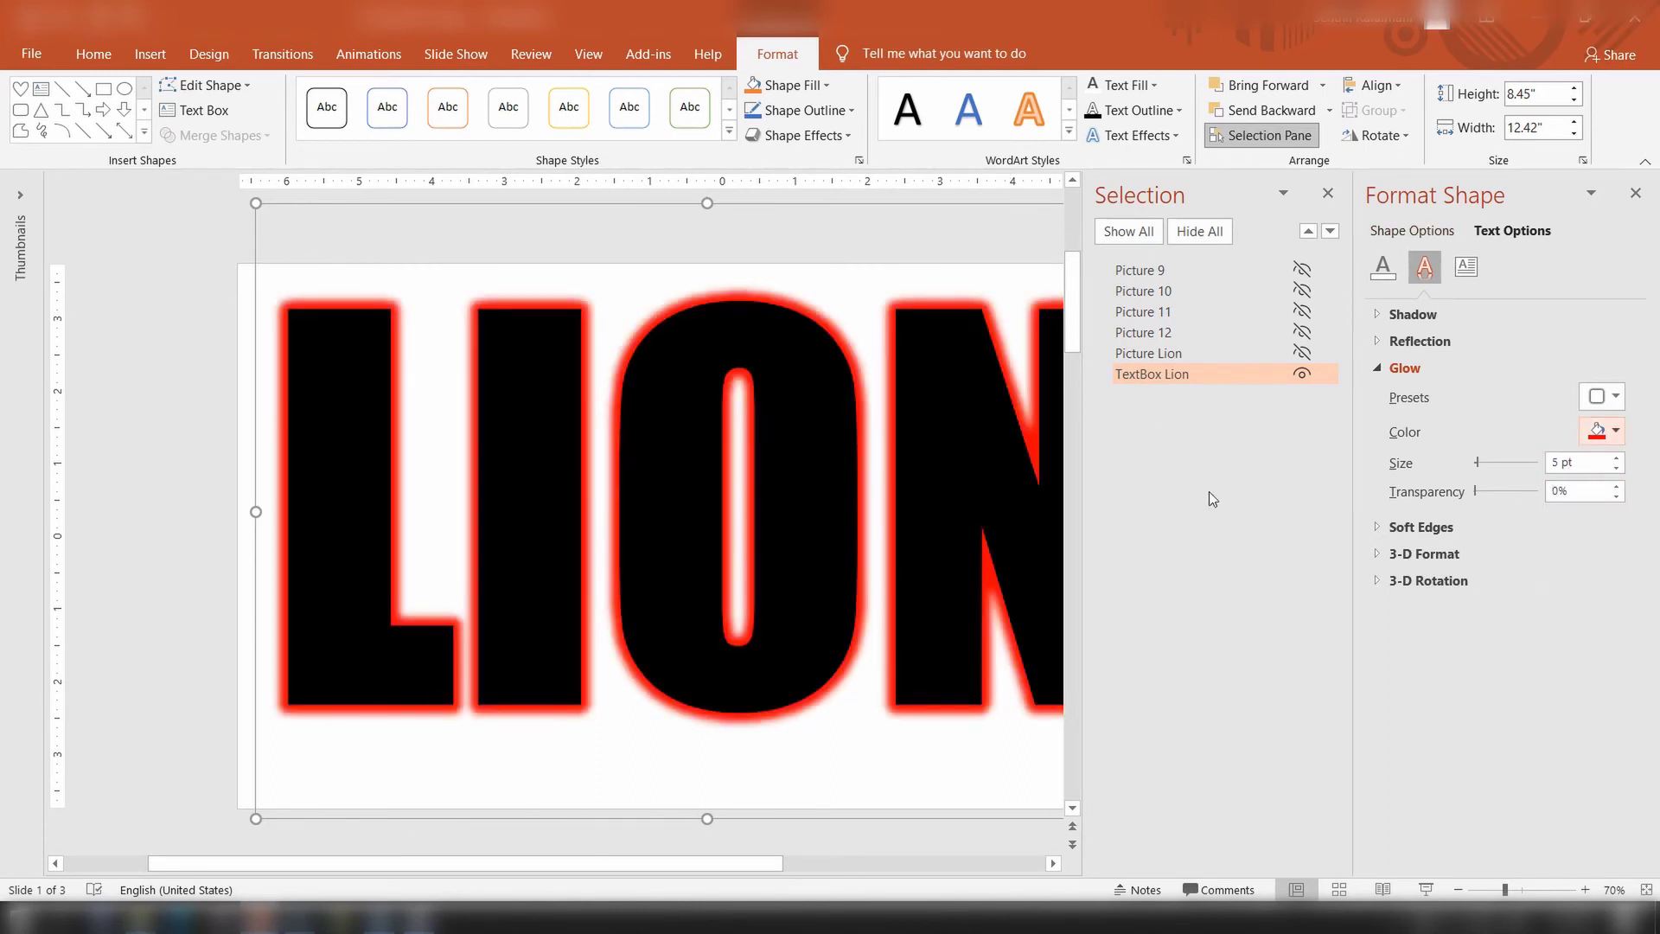
# - Close the Format Shape pane and reveal every hidden picture and text layer again
pyautogui.click(1635, 194)
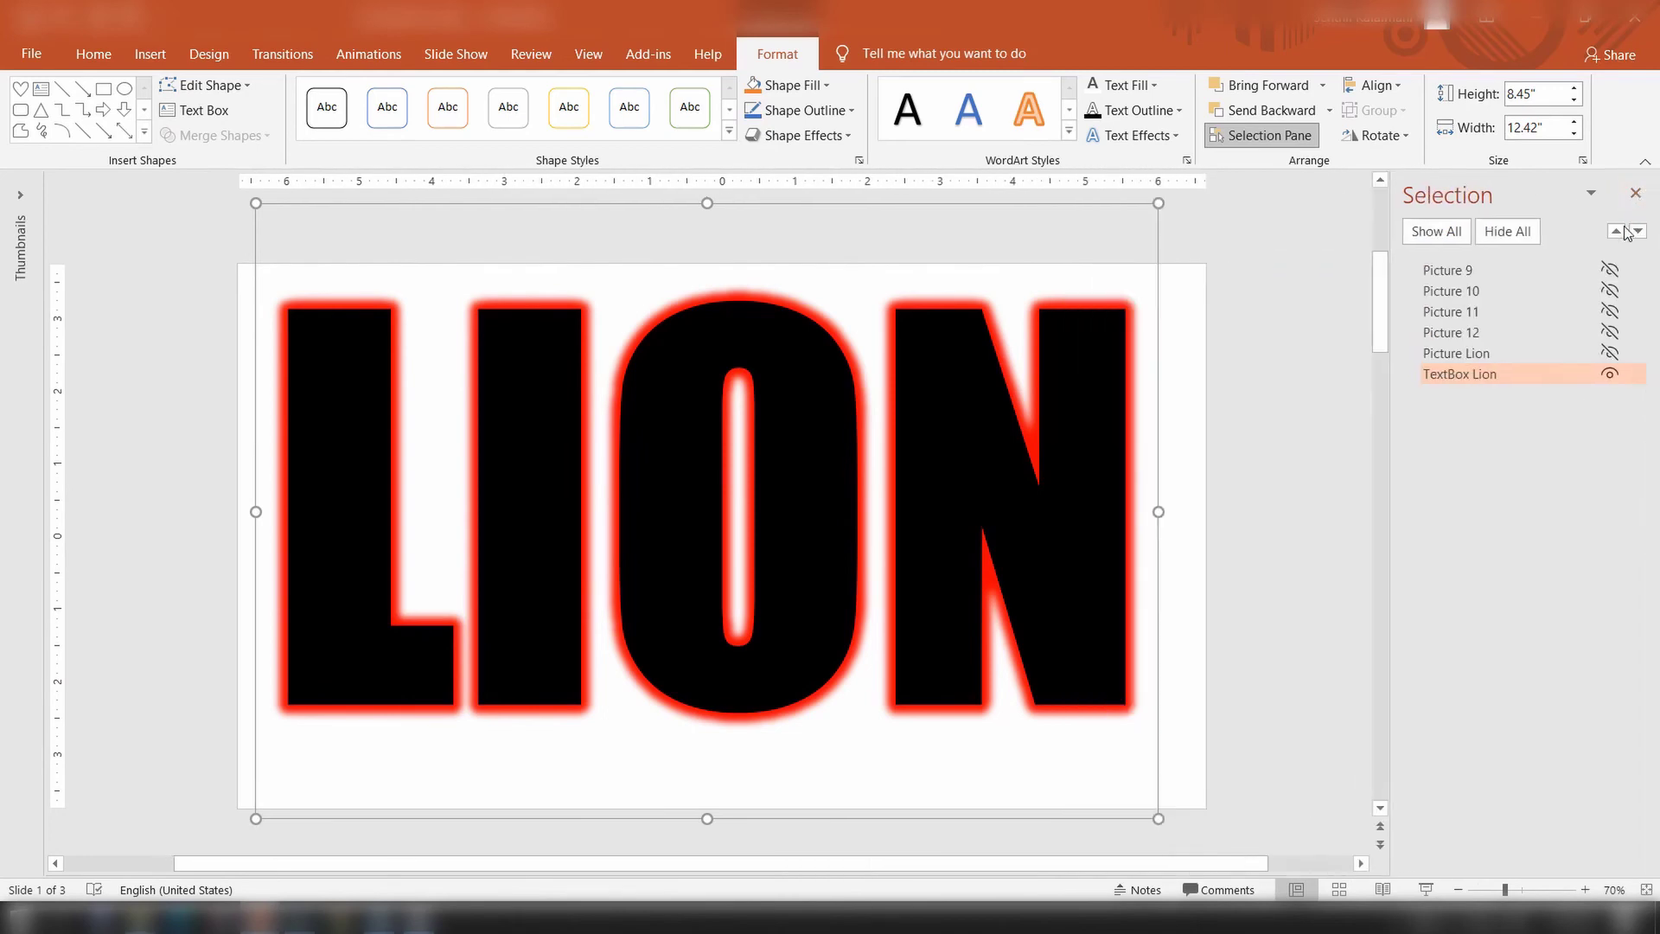
pyautogui.click(1460, 239)
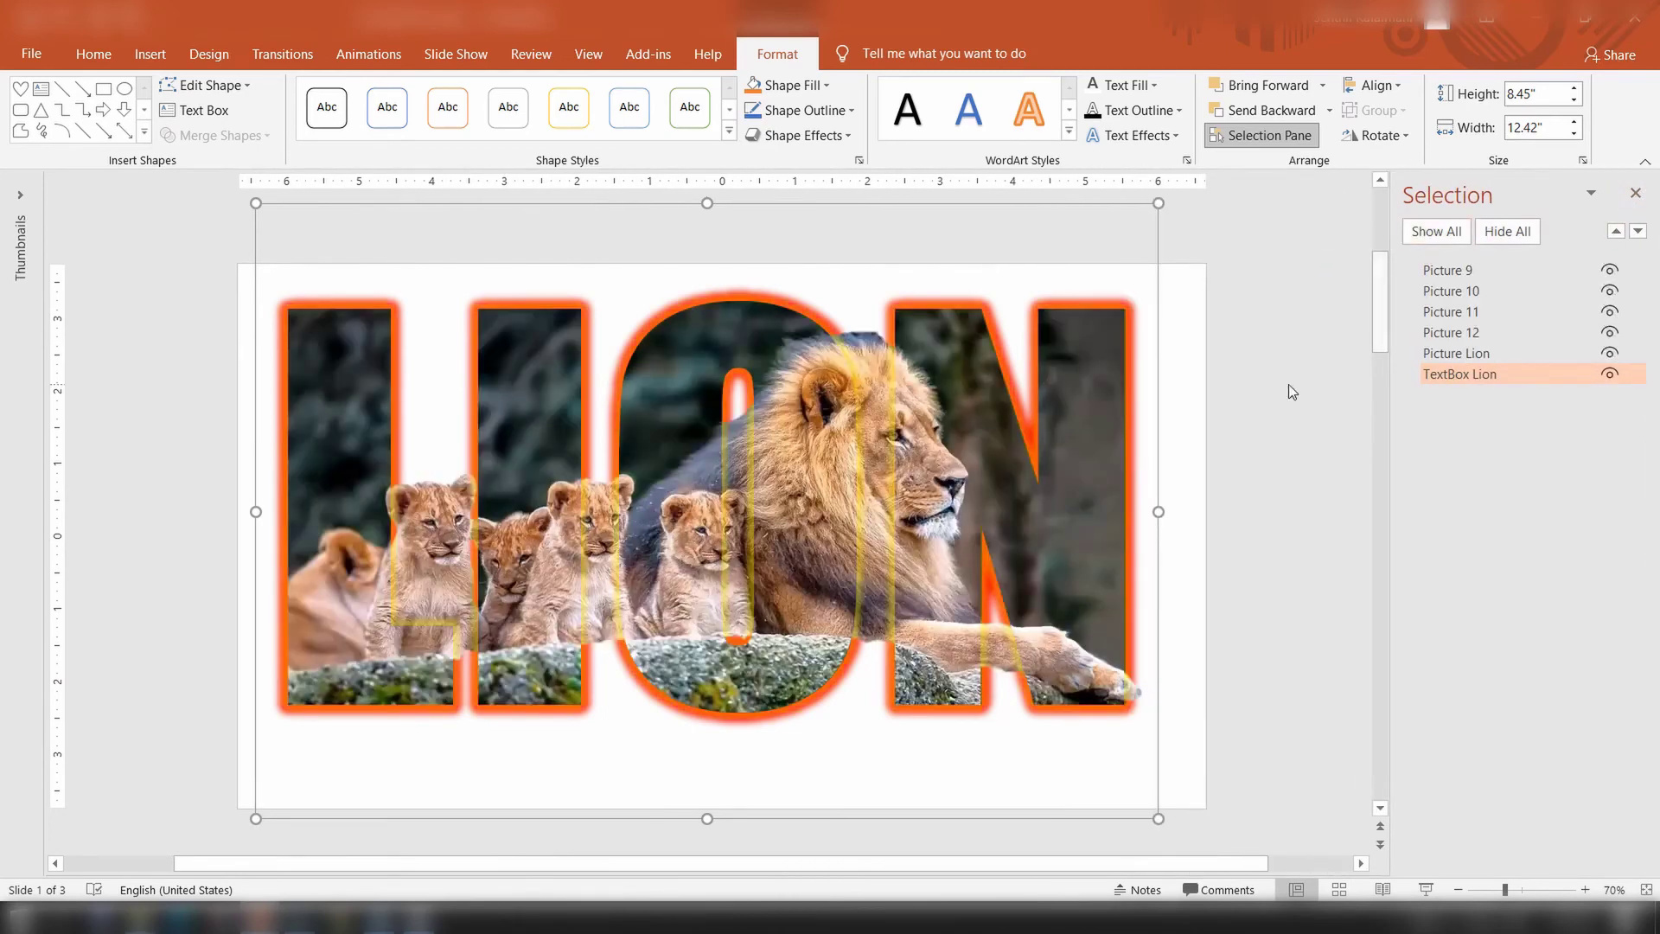
pyautogui.click(1270, 451)
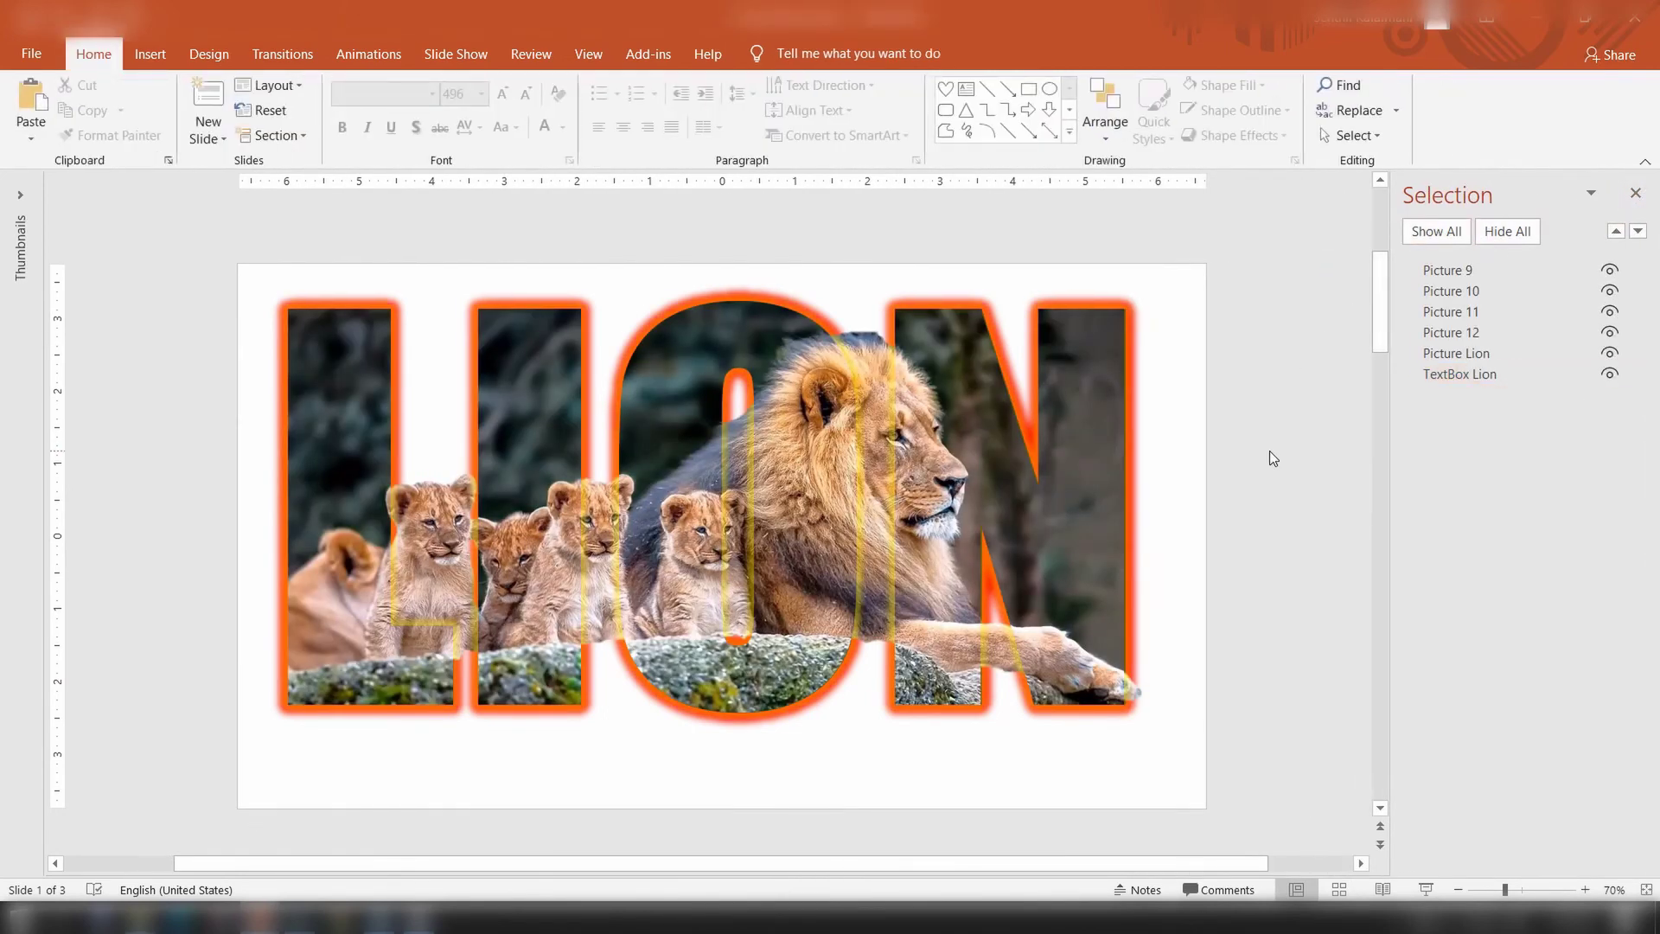